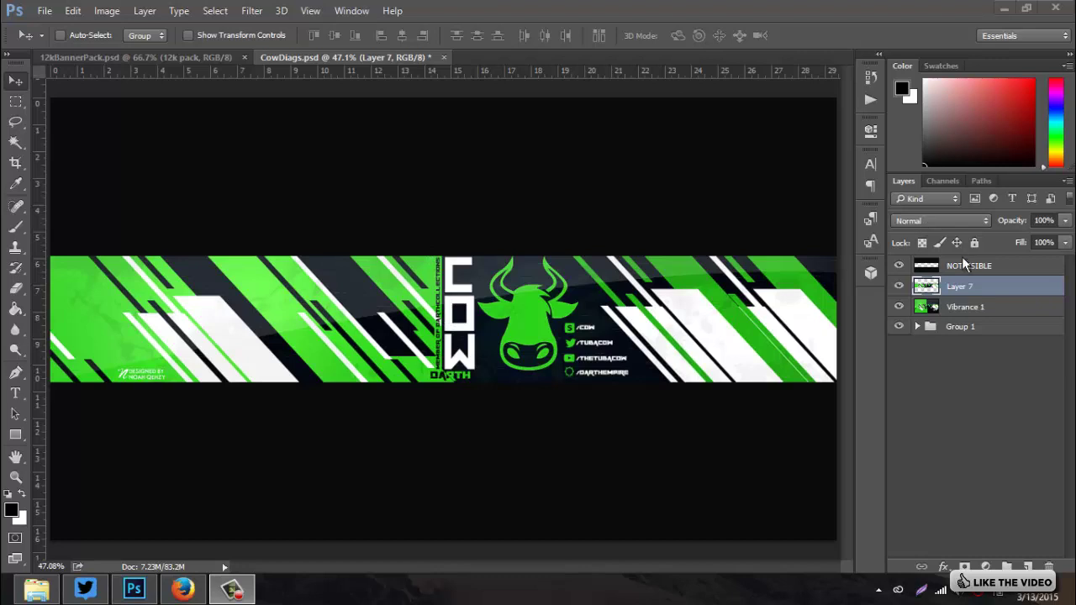
Delete Layer 7, Vibrance 1 and all the artwork layers in Group 1 except its base Layer 1
left_click(958, 308, "shift")
key("Delete")
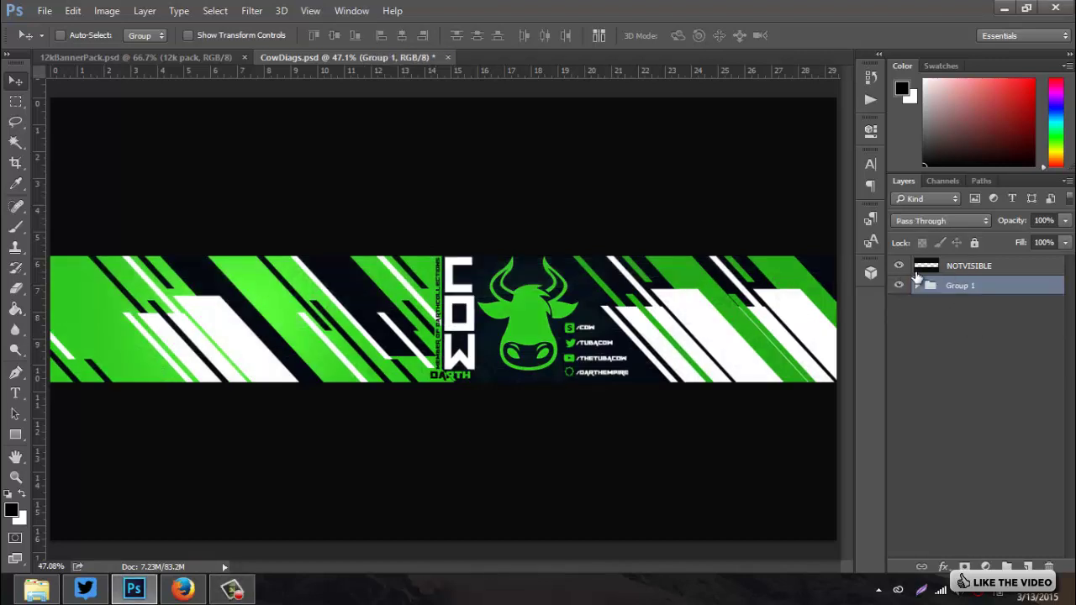
left_click(922, 287)
left_click(983, 306)
scroll(969, 353, "down", 5)
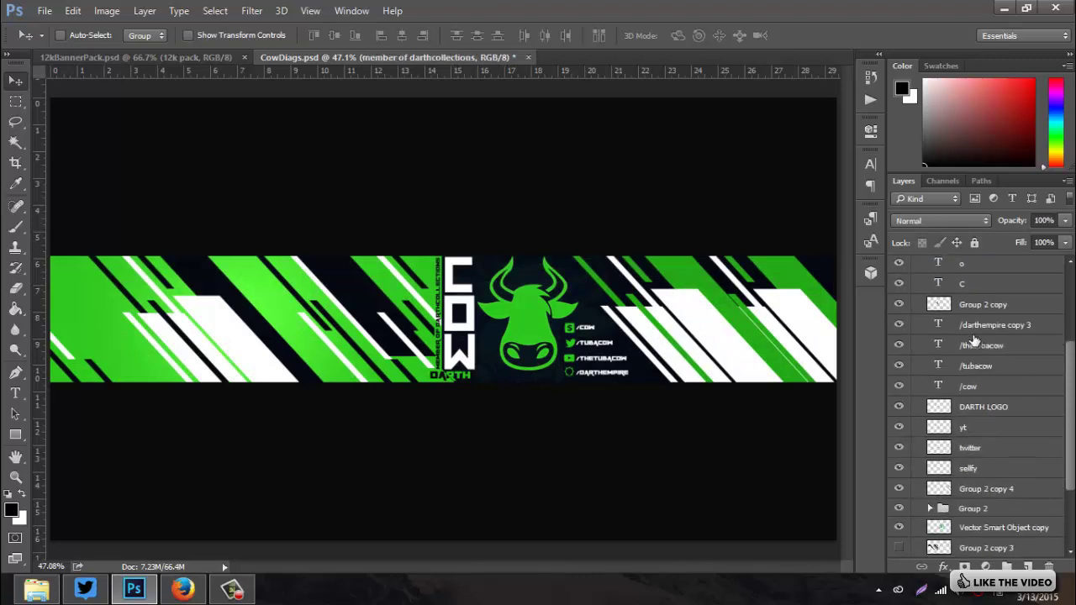
left_click(1021, 526, "shift")
key("Delete")
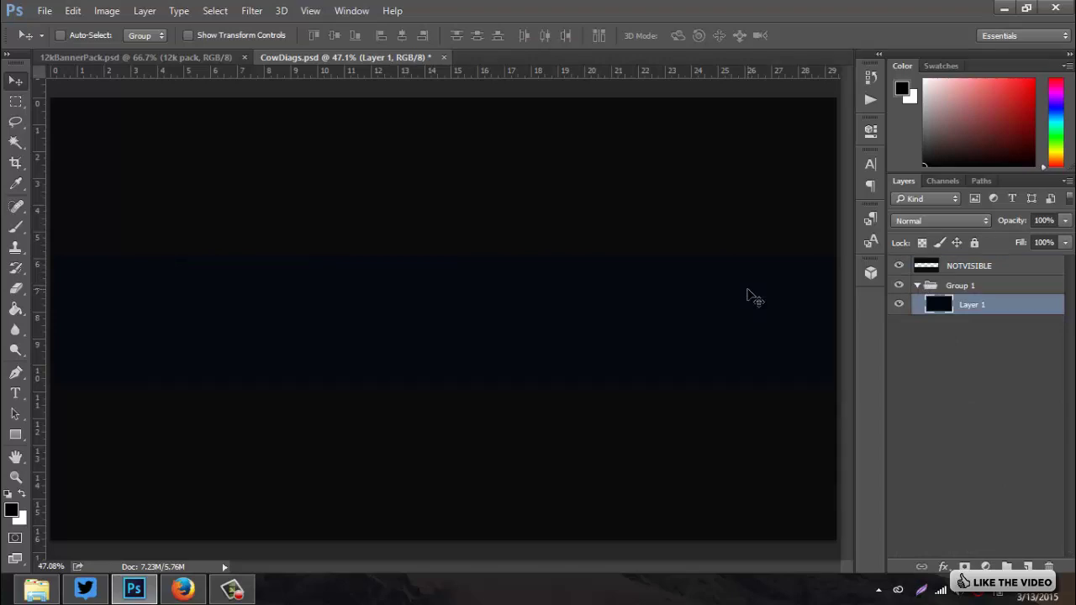
Turn Layer 1 black with a Hue/Saturation adjustment at Lightness -100
key("ctrl+u")
left_click_drag(454, 301, 315, 294)
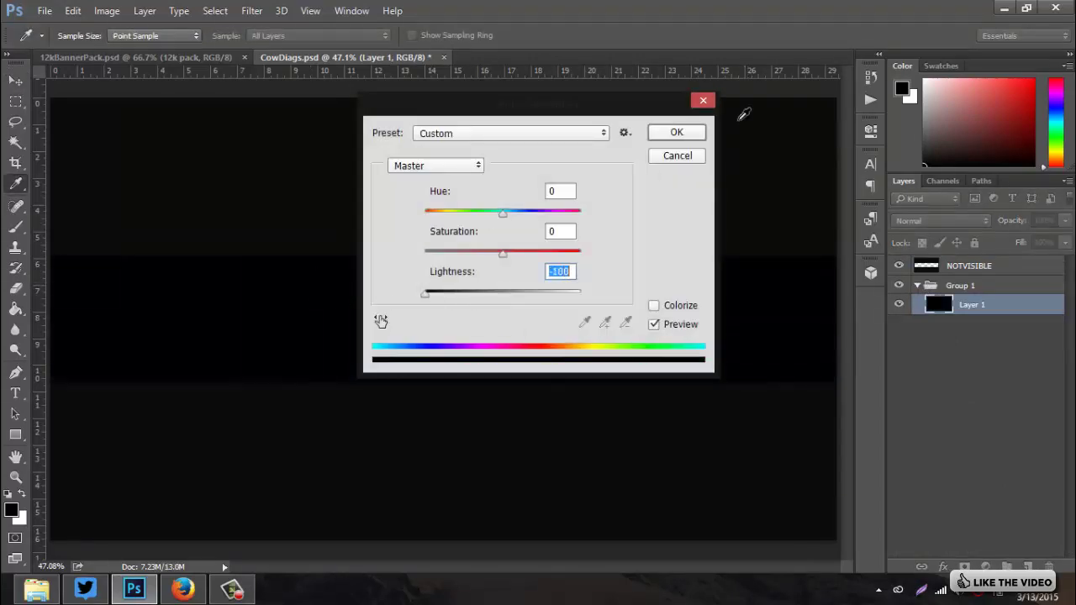
left_click(678, 135)
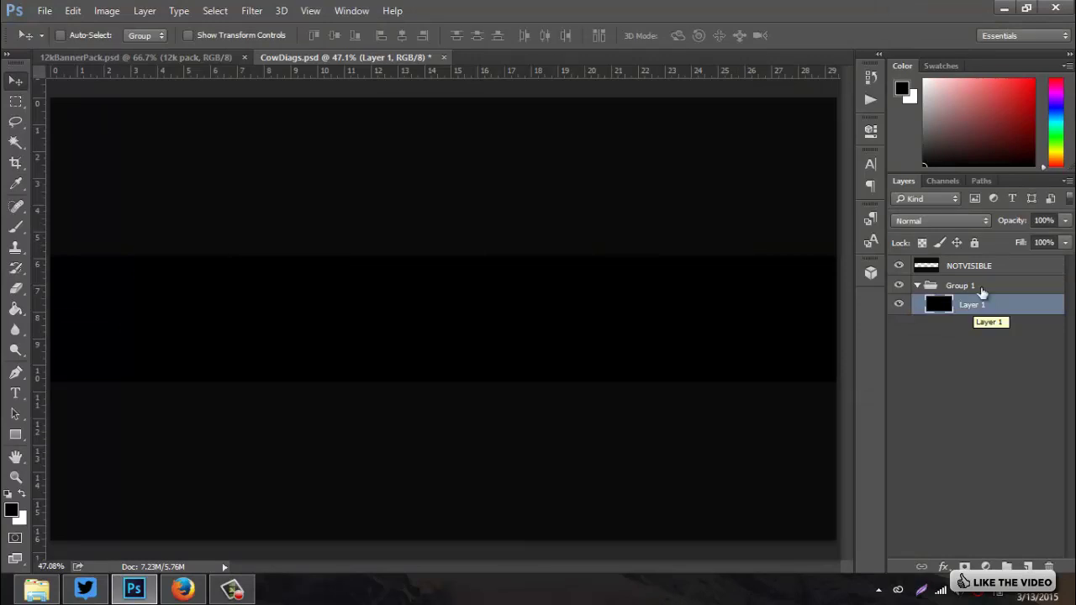
Select Layer 1 in Group 1 and set the foreground colour to a very dark navy, hex 060915
left_click(919, 288)
left_click(918, 287)
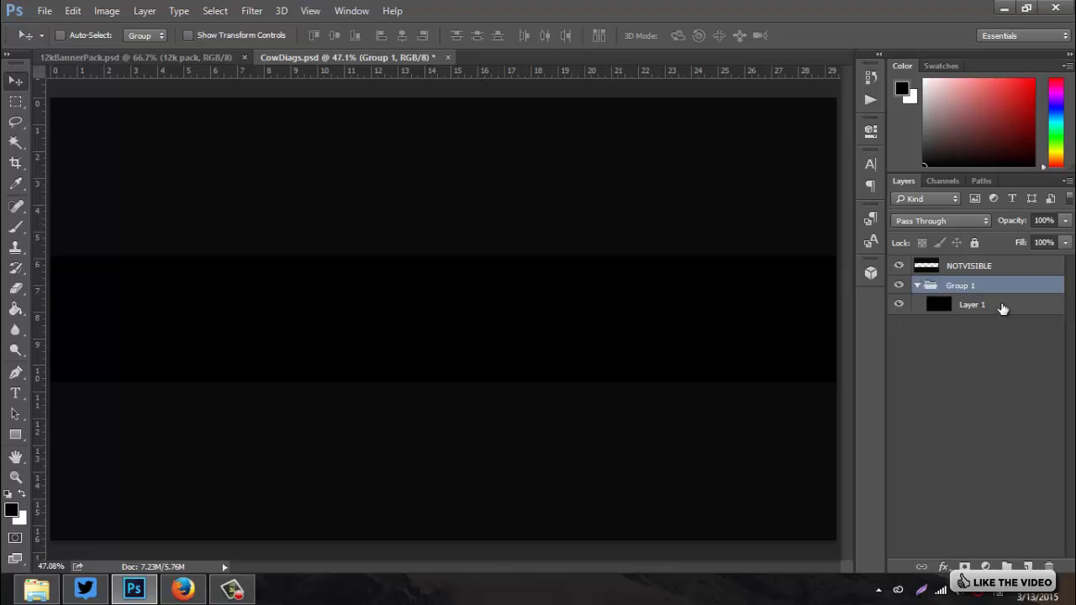
left_click(1001, 314)
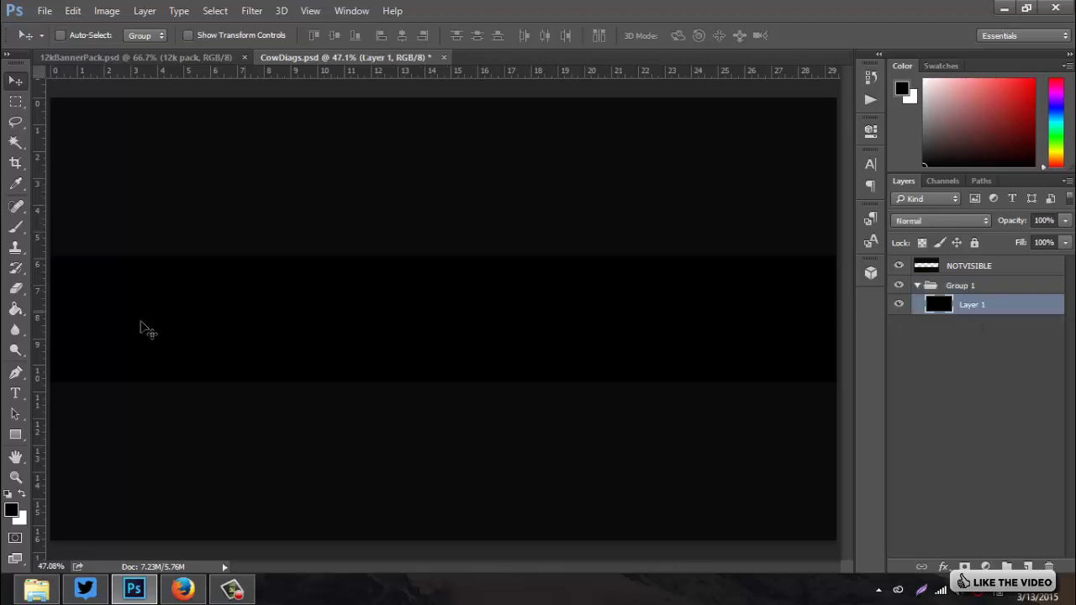
left_click(13, 509)
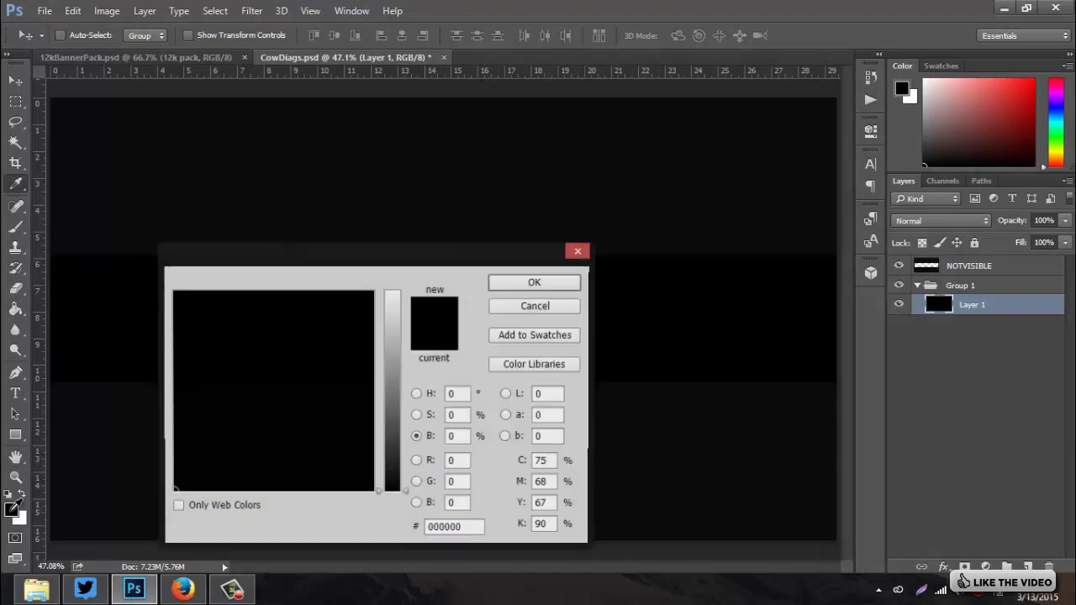
left_click_drag(391, 492, 392, 479)
mouse_move(310, 351)
left_mouse_down()
mouse_move(306, 335)
mouse_move(290, 338)
mouse_move(300, 332)
left_mouse_up()
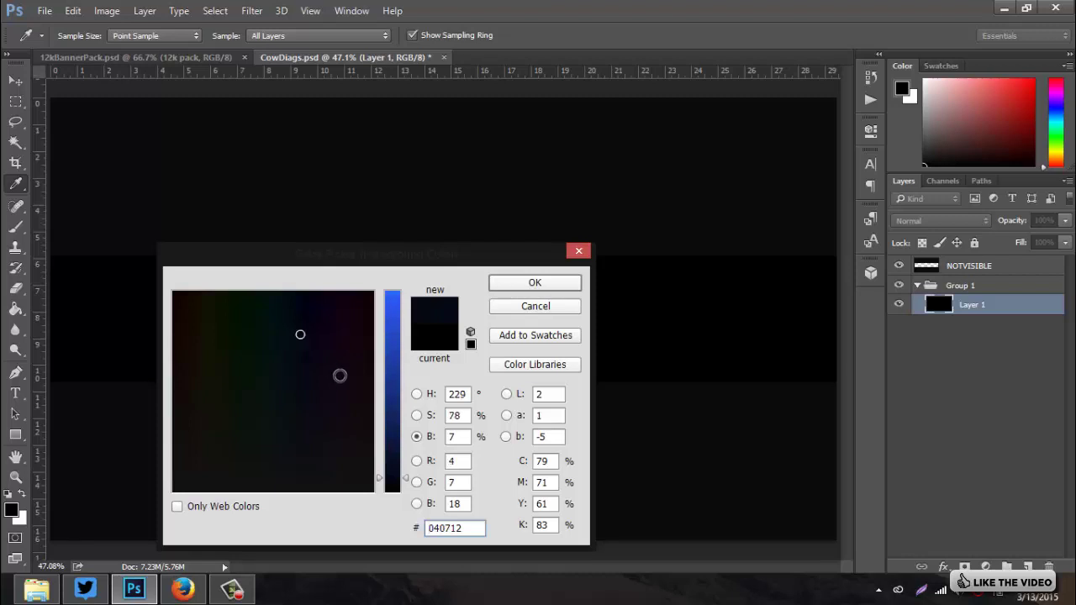
left_click(396, 473)
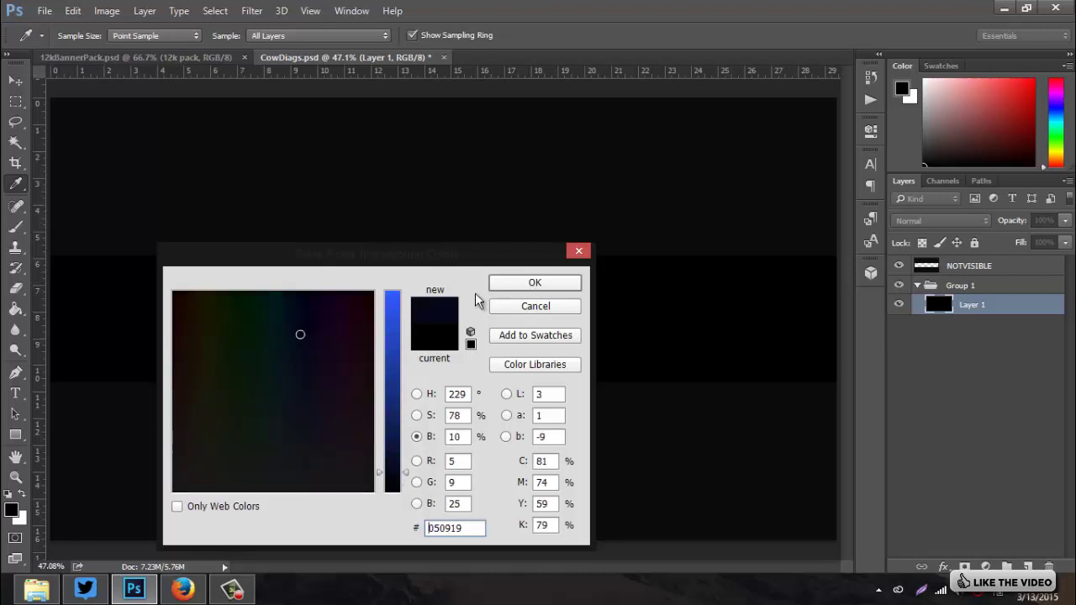
left_click(393, 476)
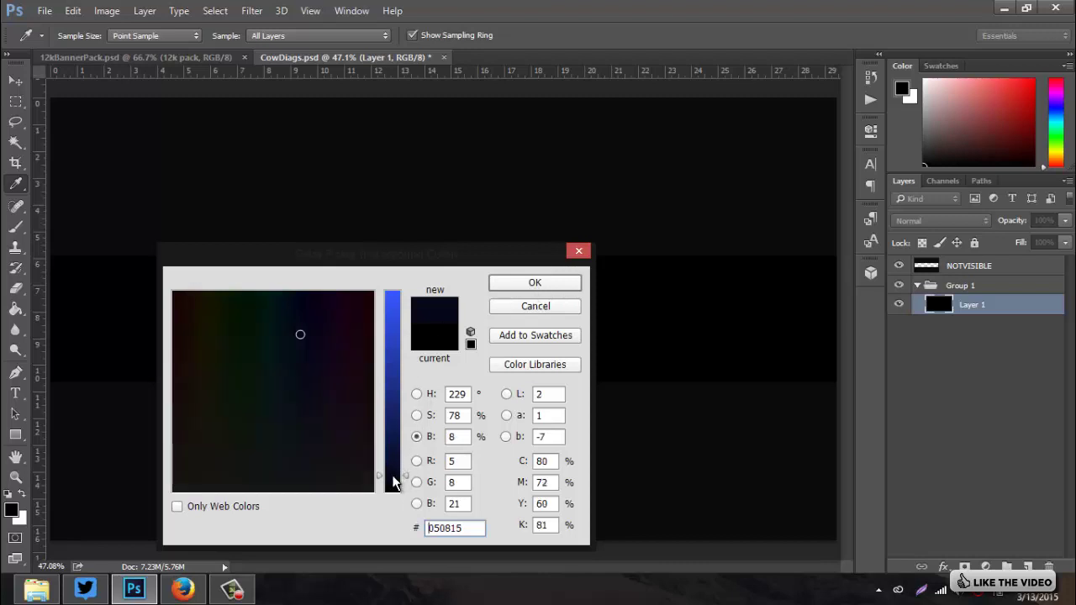
left_click(298, 344)
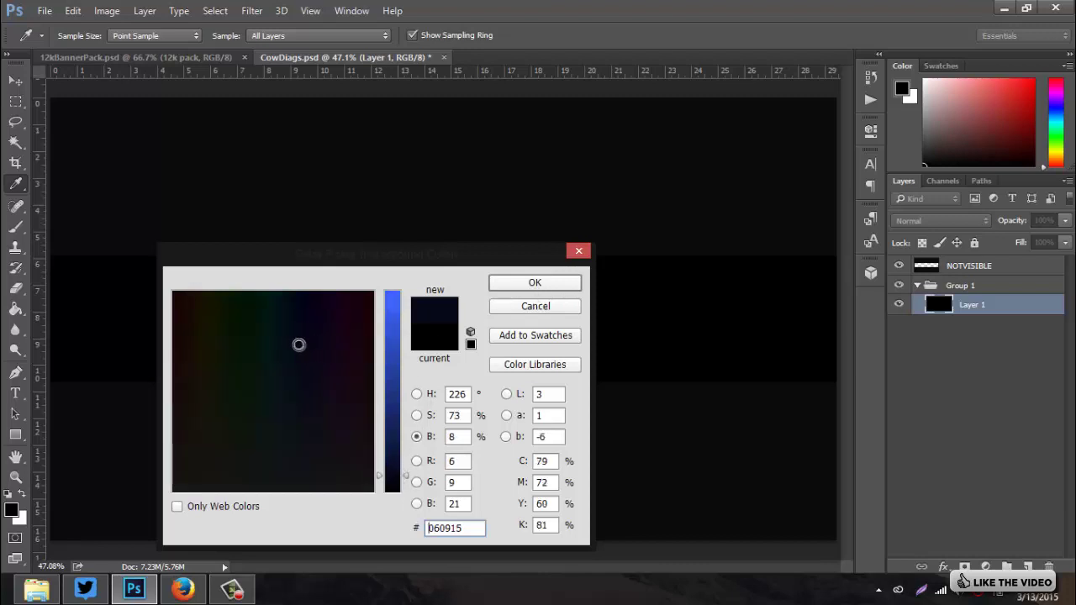
left_click(515, 284)
Fill Layer 1 with the dark navy foreground colour using the Paint Bucket
key("v")
left_click(16, 308)
left_click(575, 374)
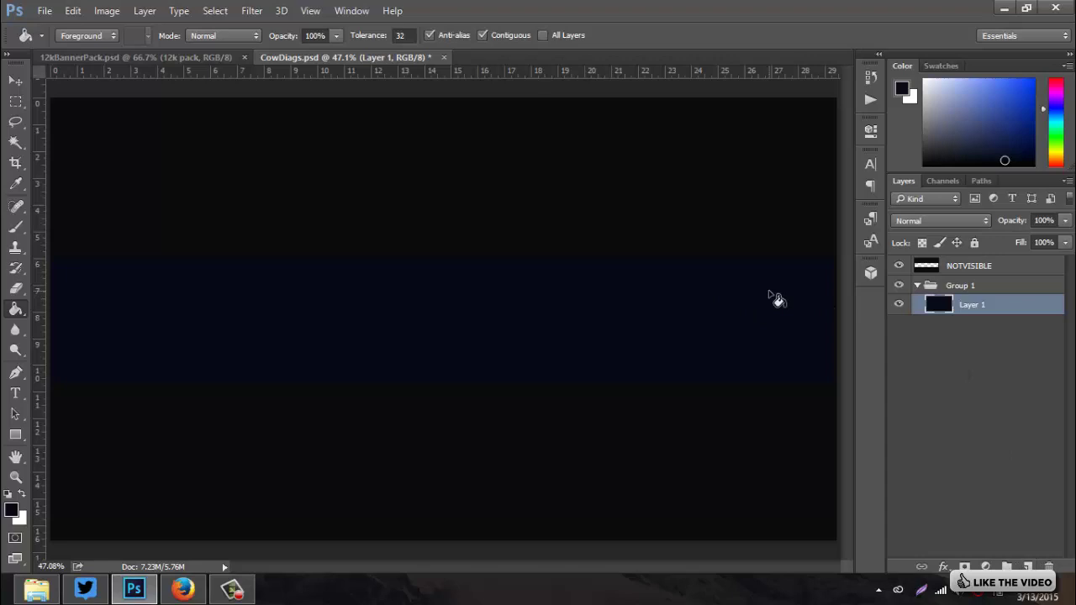
Darken Layer 1 slightly with a Hue/Saturation adjustment at Lightness -8
key("ctrl+u")
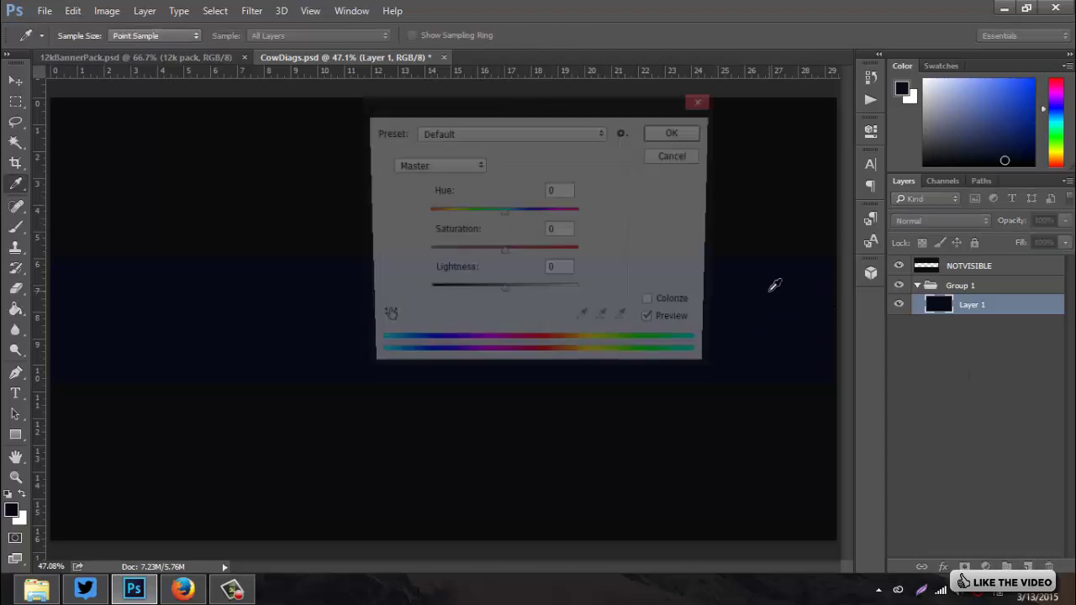
left_click_drag(554, 114, 794, 154)
left_click(736, 330)
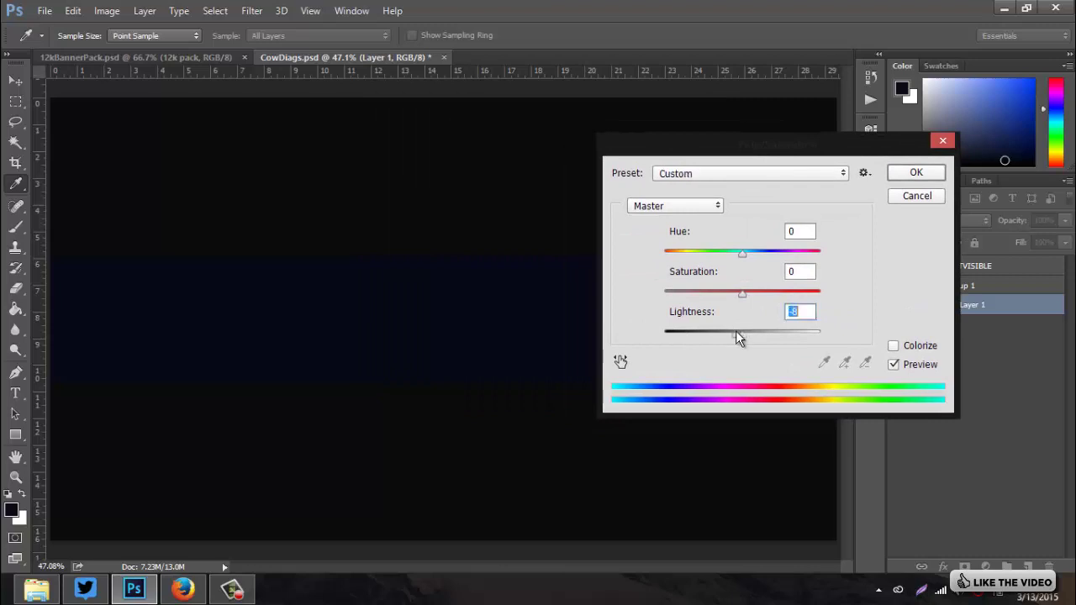
left_click(917, 173)
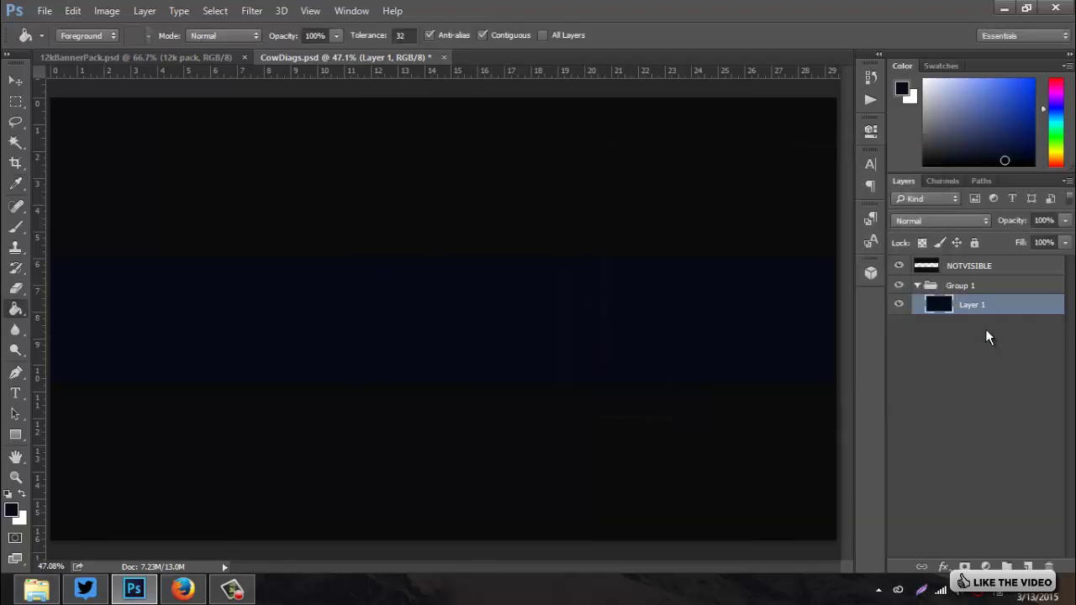
Sample the banner's navy from the canvas as the foreground colour, hex 060814
left_click(12, 510)
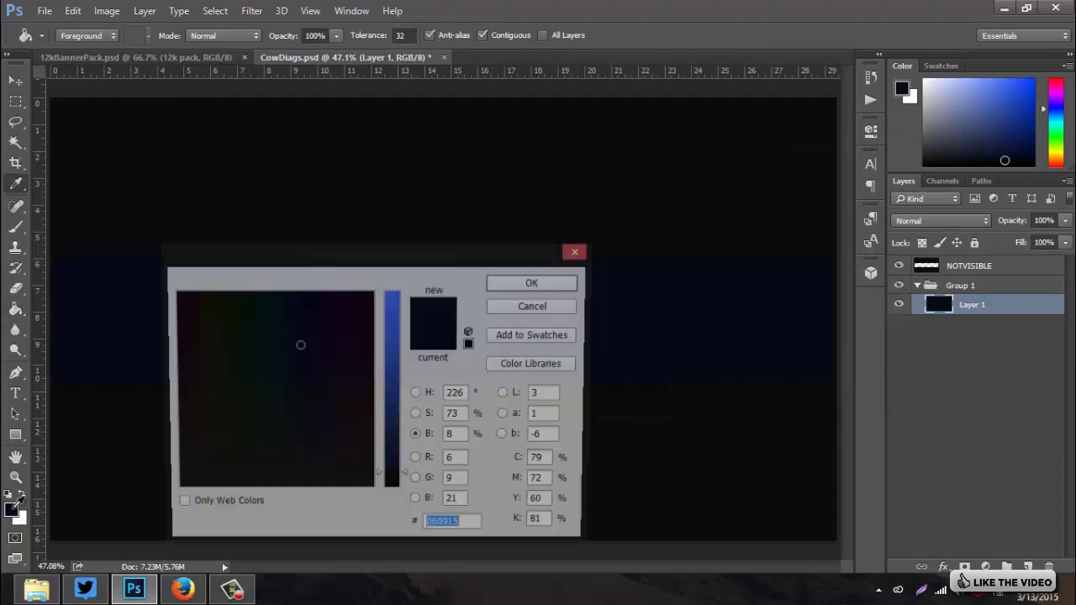
left_click(687, 303)
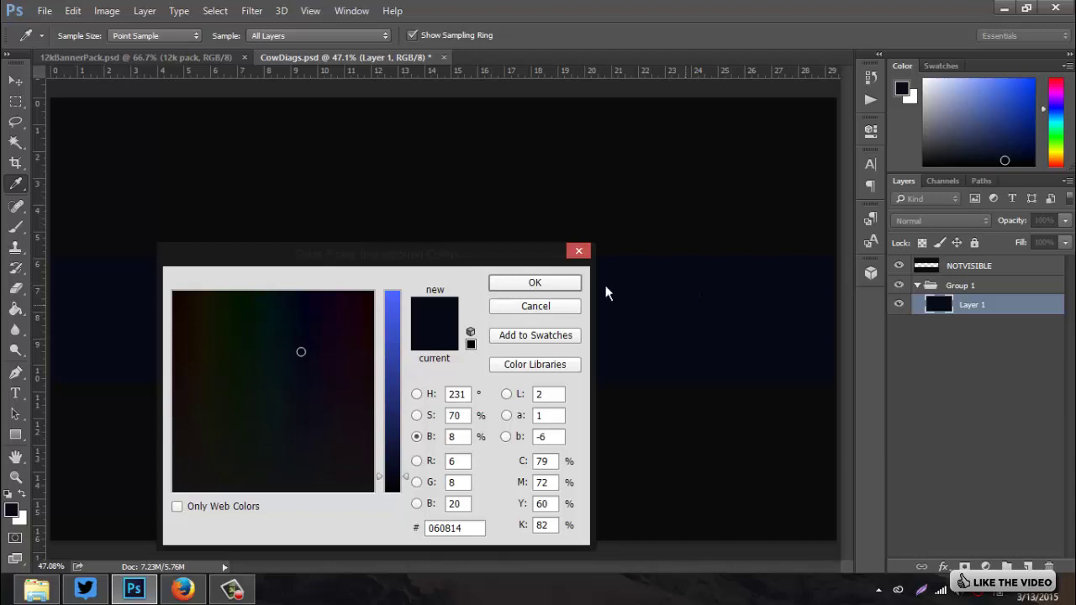
left_click(509, 282)
key("g")
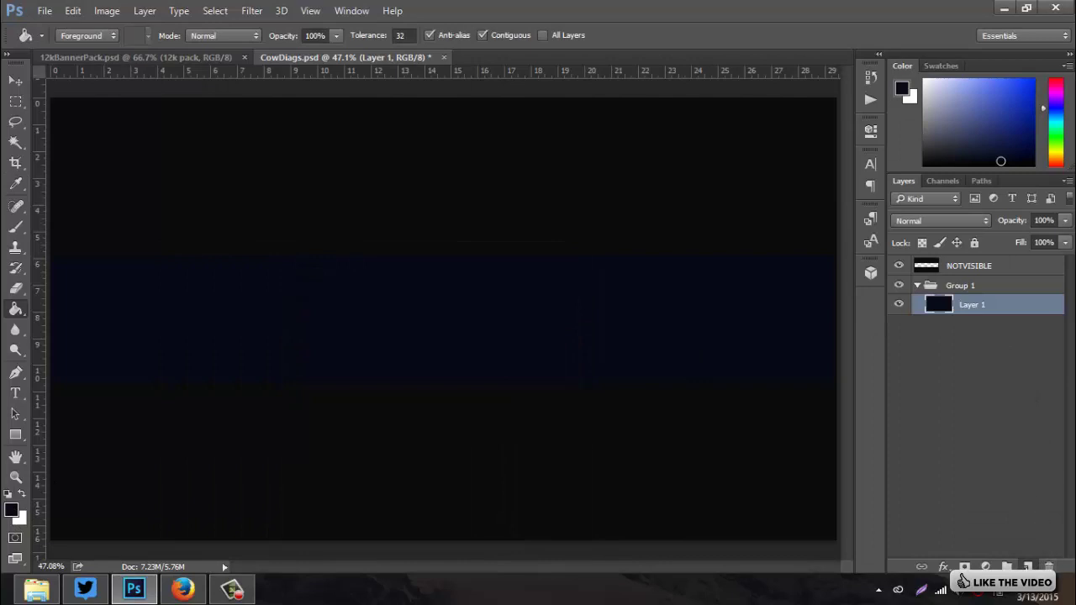
Add a new layer above Layer 1, swap the foreground and background colours, and set the foreground to green, hex 21b319
left_click(1028, 566)
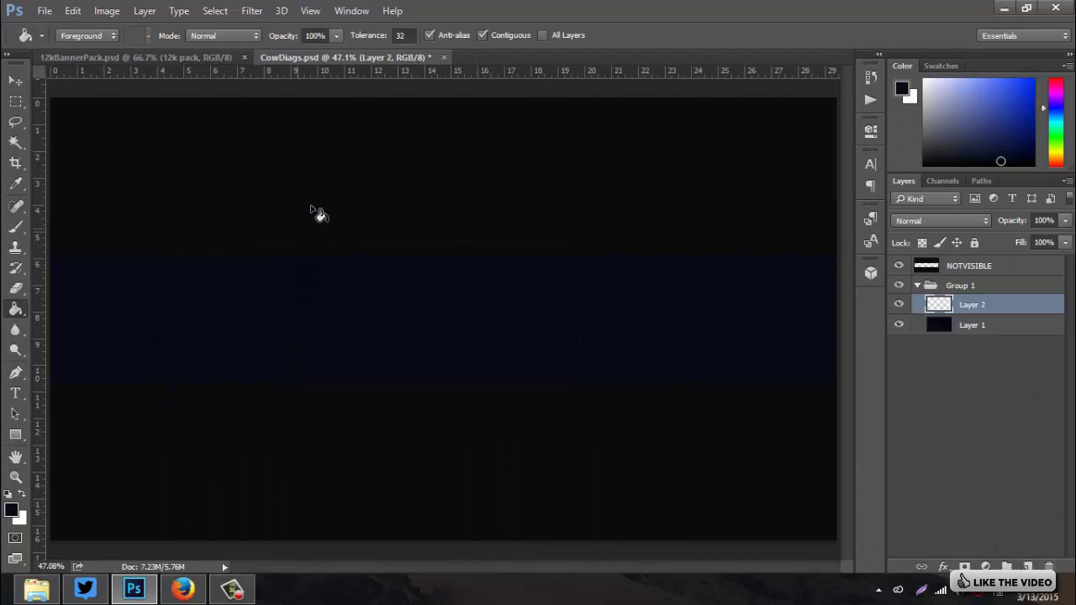
left_click(22, 497)
left_click(12, 513)
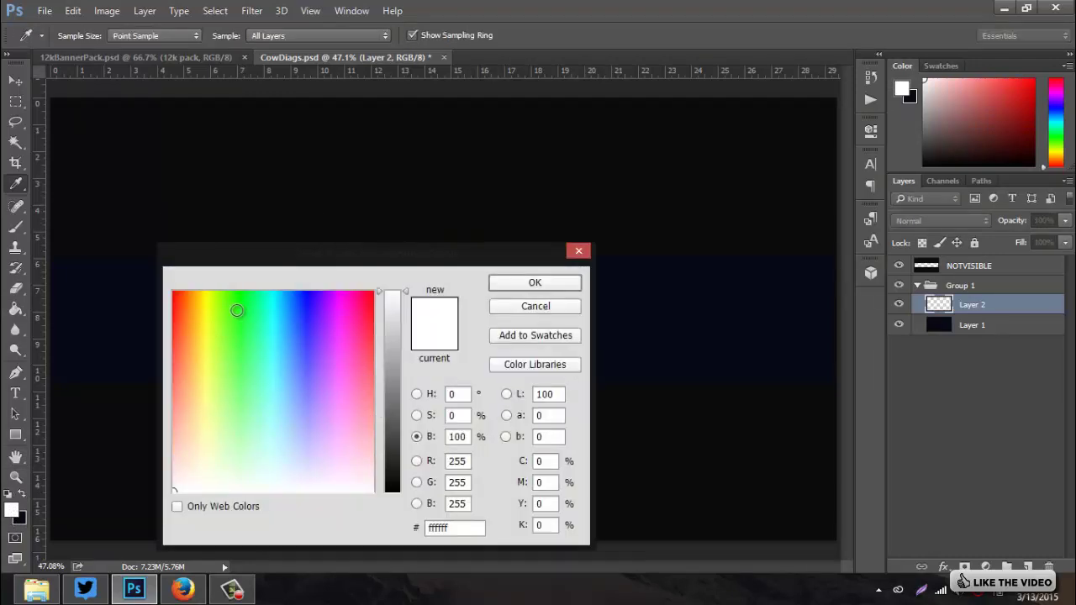
left_click(230, 329)
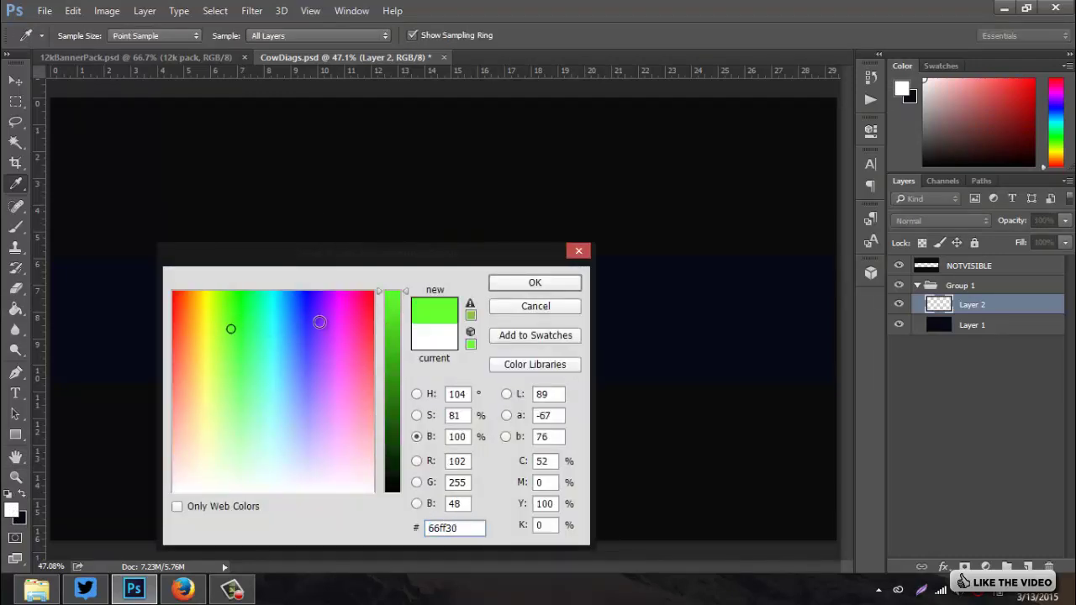
left_click(237, 319)
left_click_drag(396, 336, 394, 352)
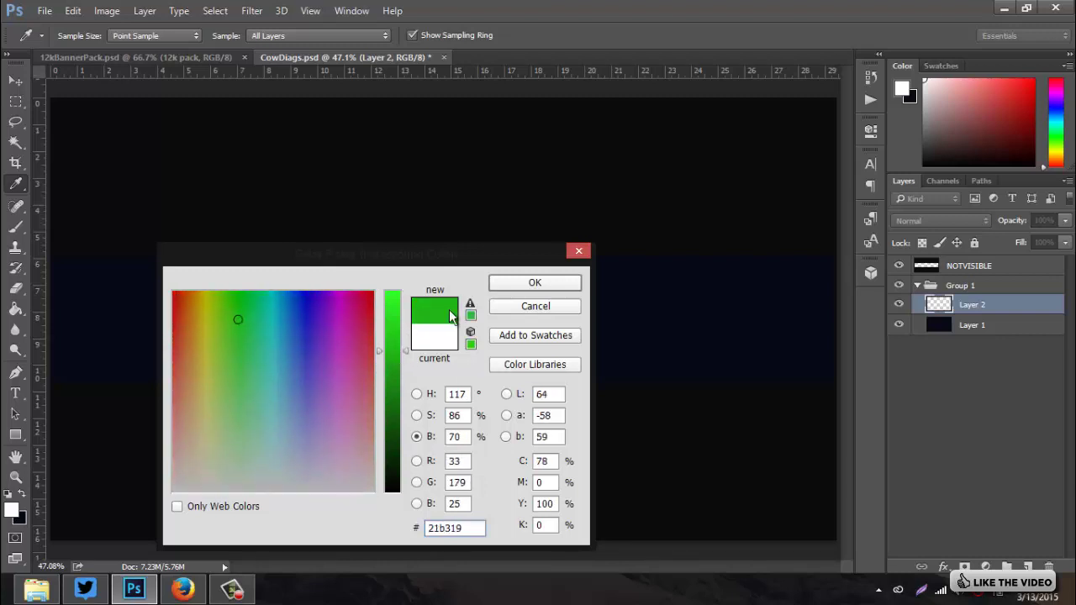
left_click(530, 283)
key("g")
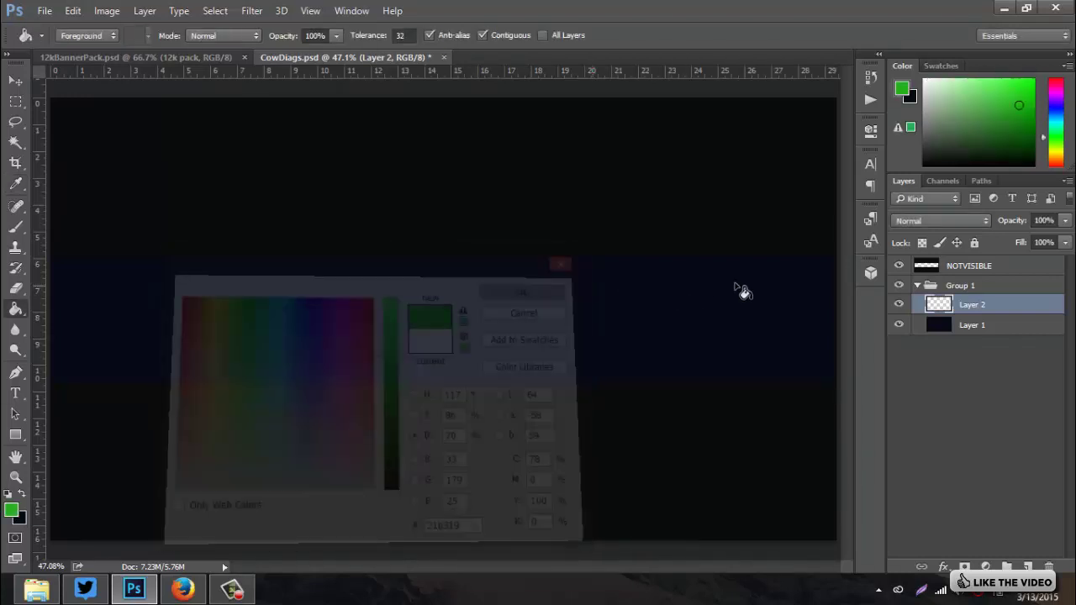
Show the guides and add a vertical guide aligned with the existing one at the canvas's centre
key("ctrl+minus")
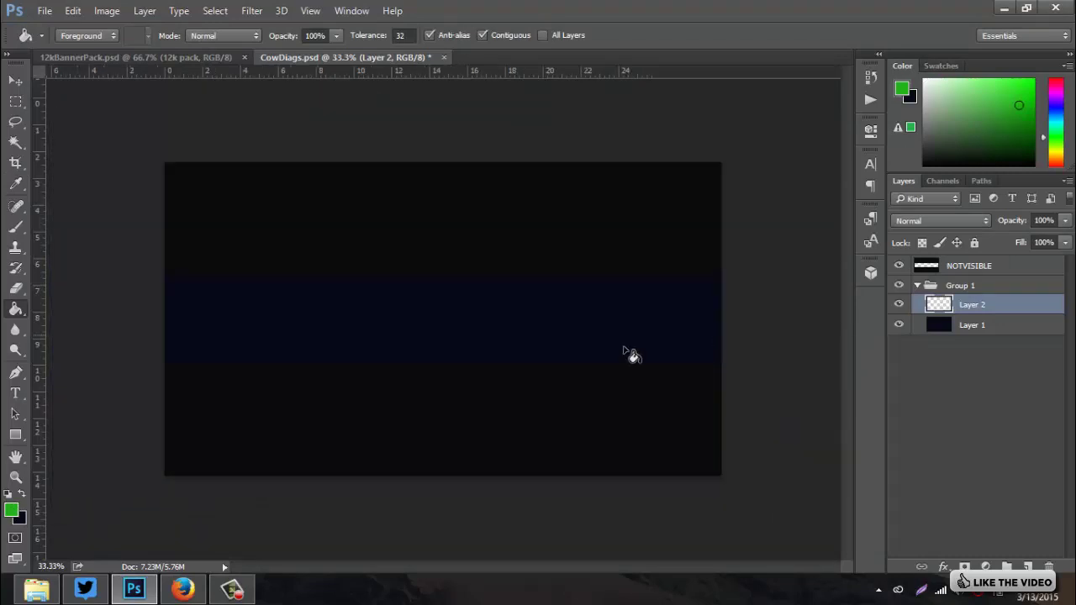
left_click(15, 352)
left_click(15, 375)
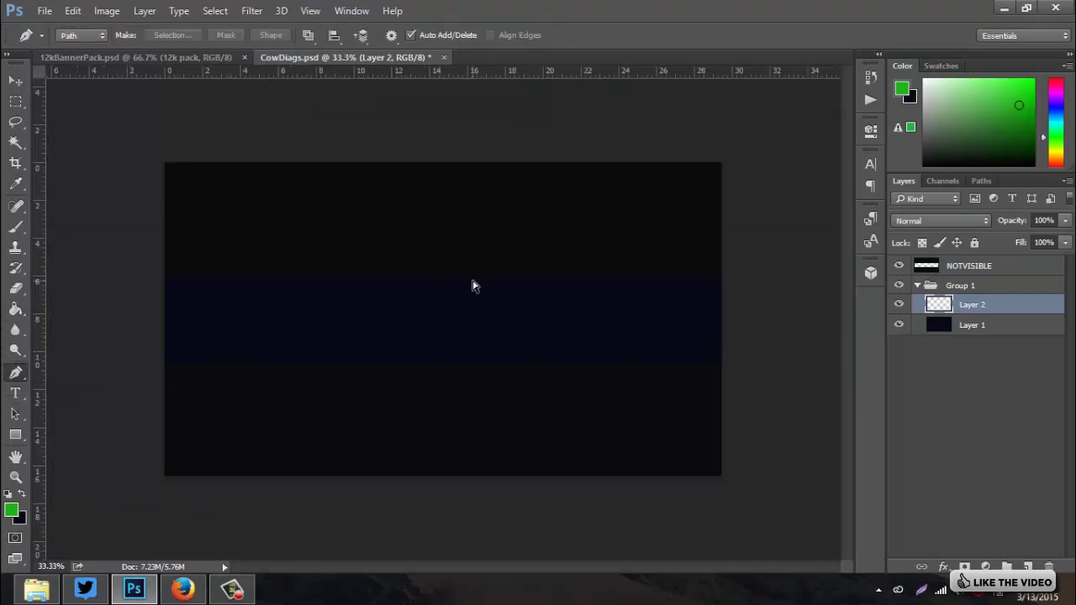
key("ctrl+semicolon")
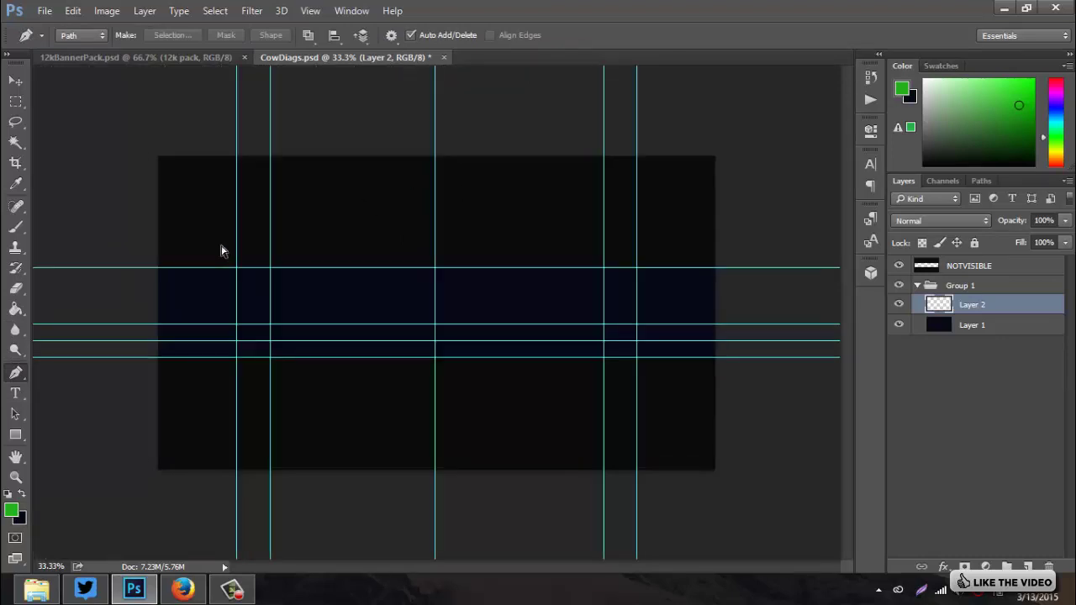
left_click_drag(40, 207, 427, 239)
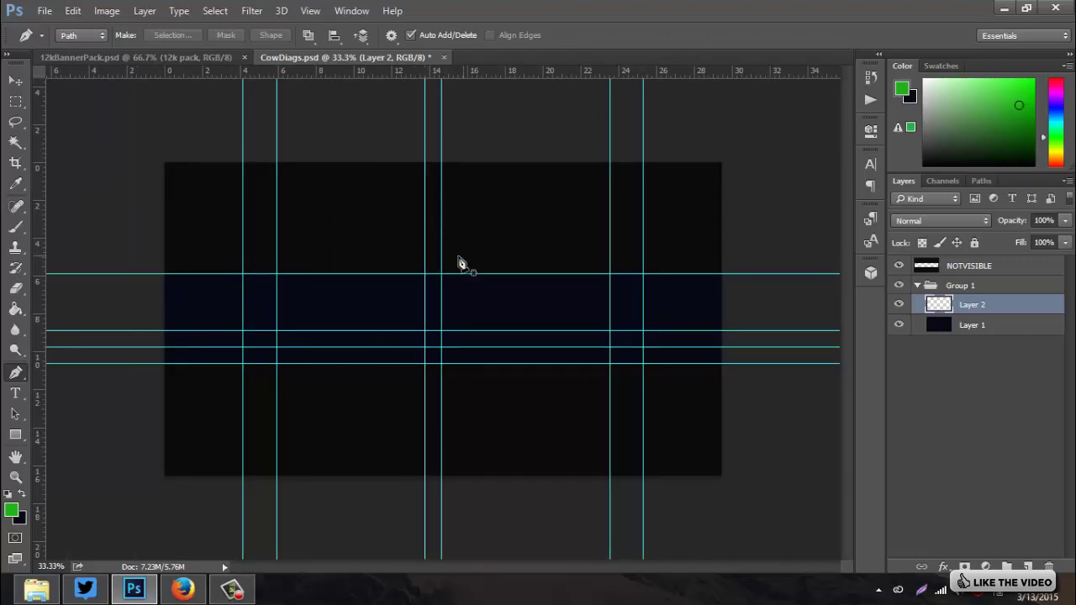
left_click_drag(425, 240, 440, 176)
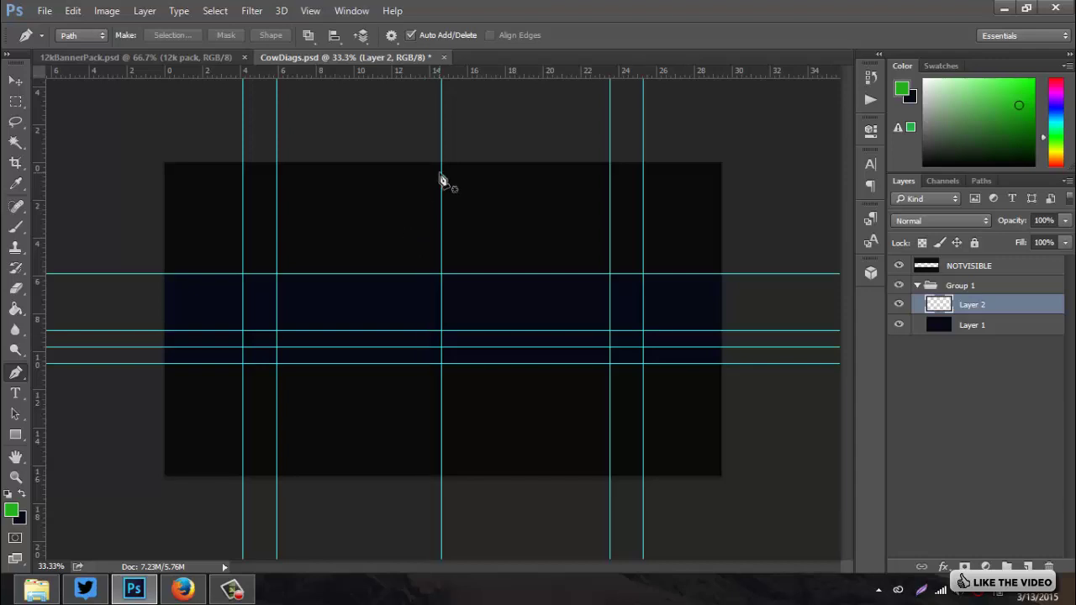
Draw a closed Pen path around the canvas's left half, following the centre guide and angling outward near the visible band's lower edge
left_click(442, 139)
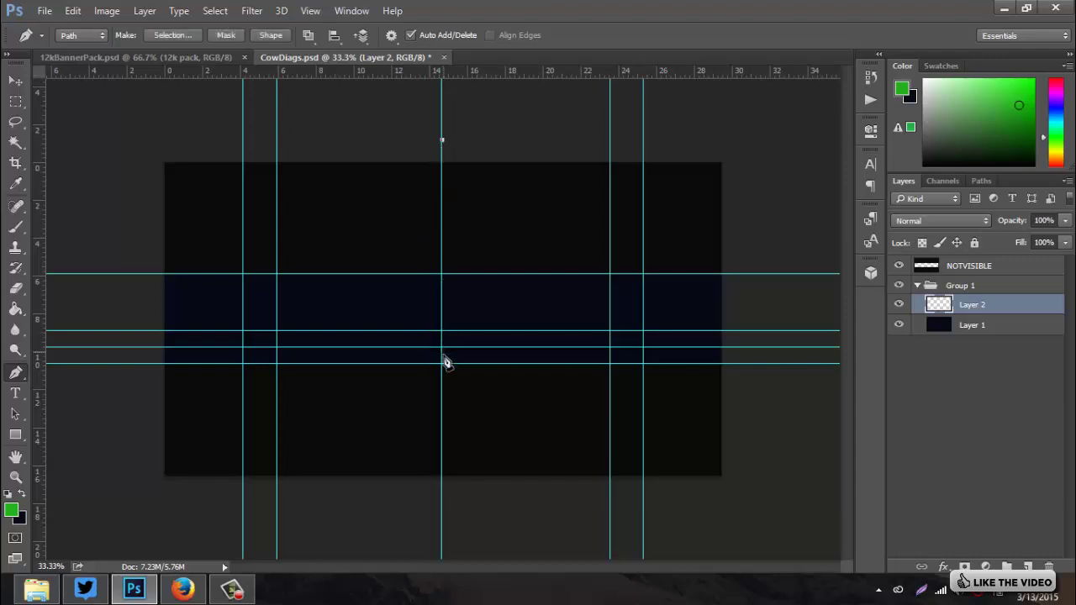
left_click(442, 358)
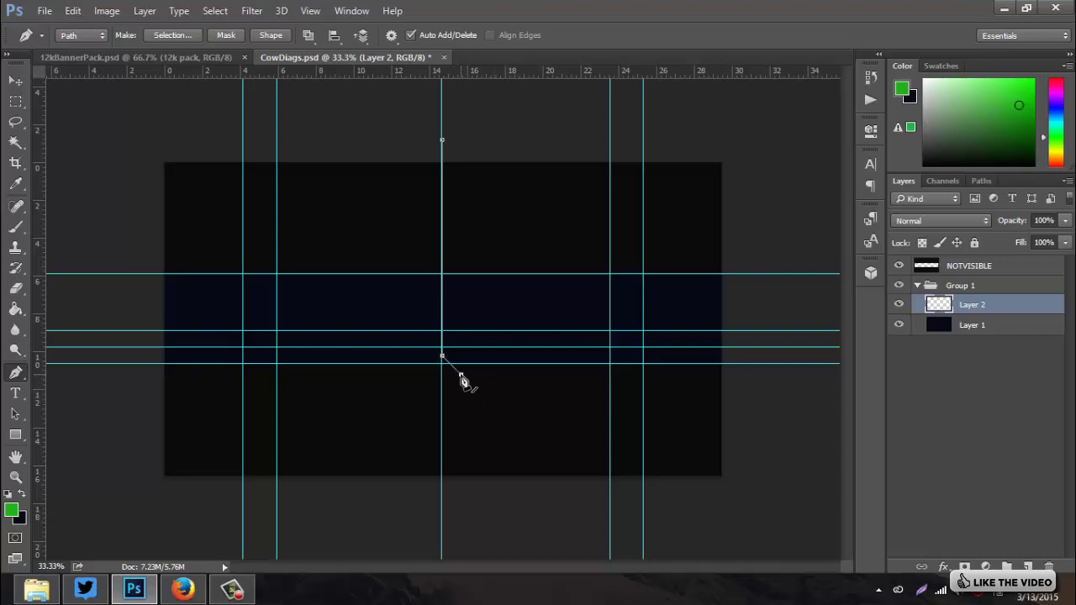
left_click(461, 375)
left_click(468, 511)
left_click(142, 498)
left_click(126, 132)
left_click(442, 139)
Convert the closed path into a new anti-aliased selection with a feather radius of 0 pixels
right_click(336, 160)
right_click(294, 227)
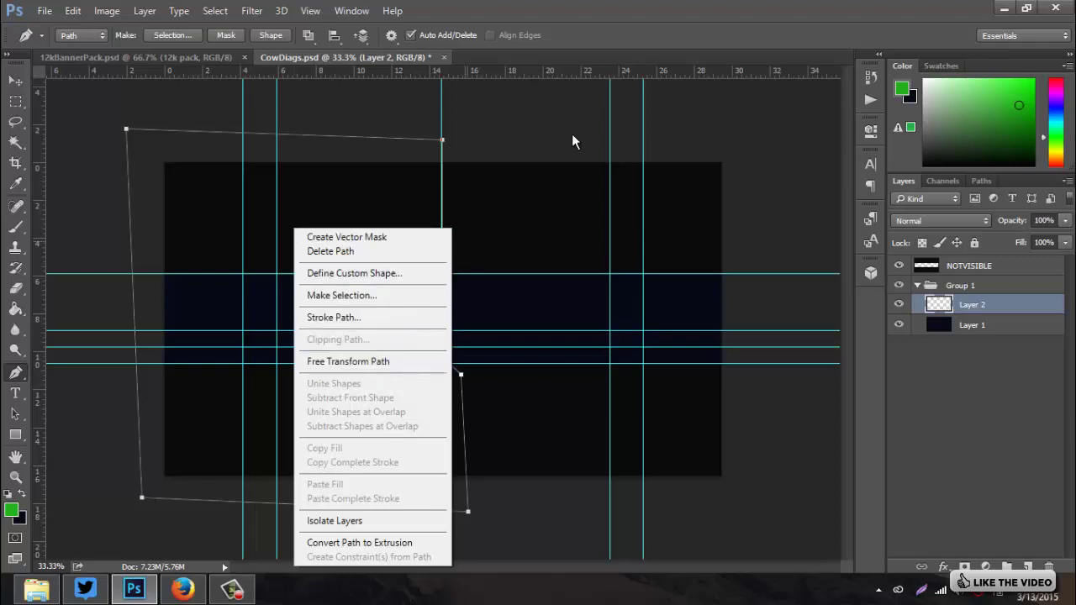
left_click(428, 308)
right_click(386, 299)
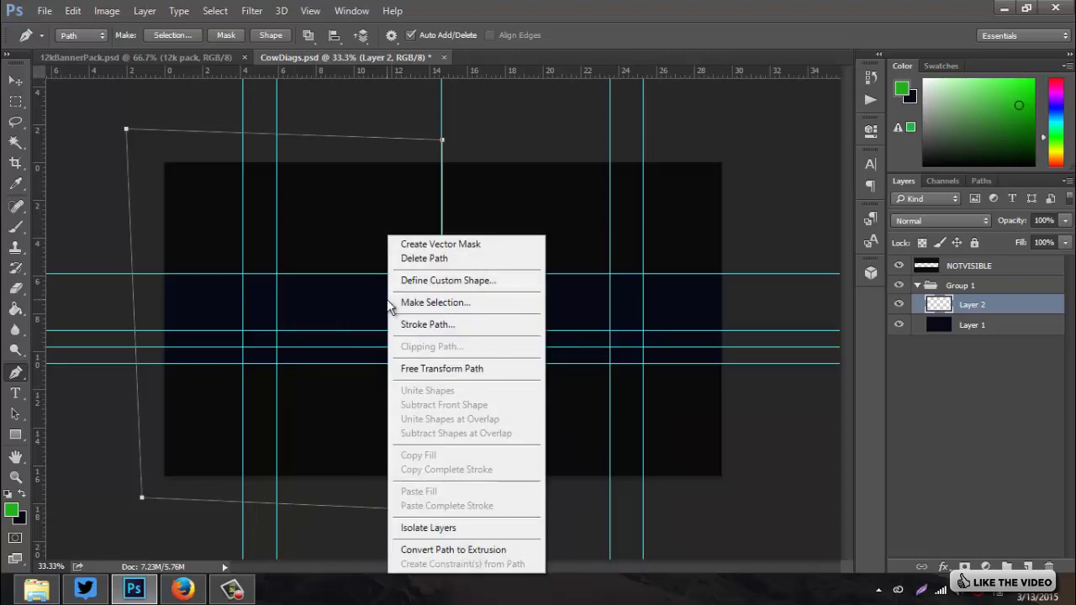
left_click(460, 303)
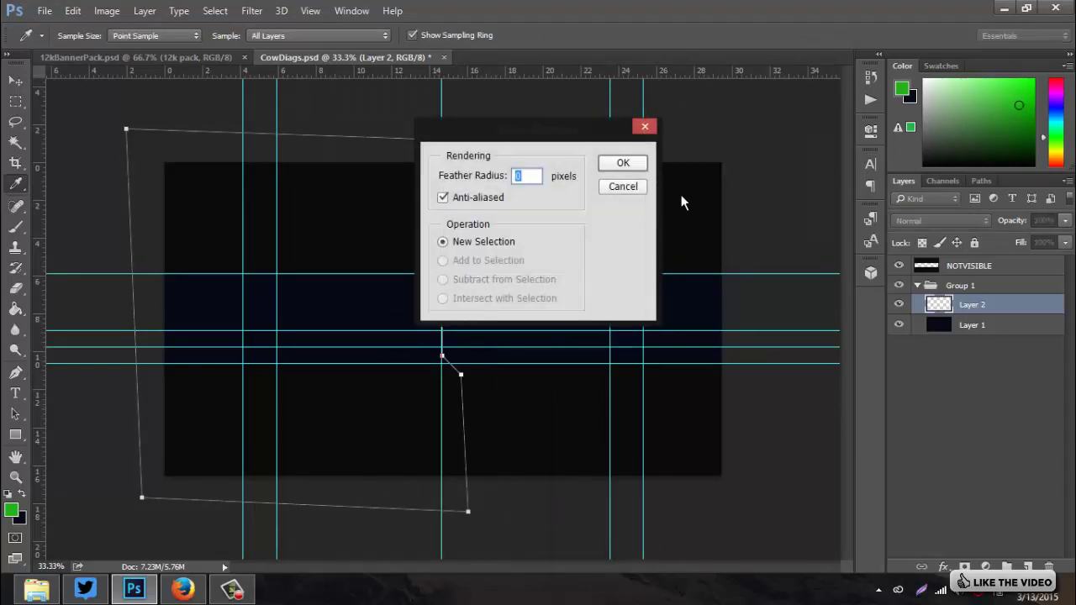
left_click(623, 164)
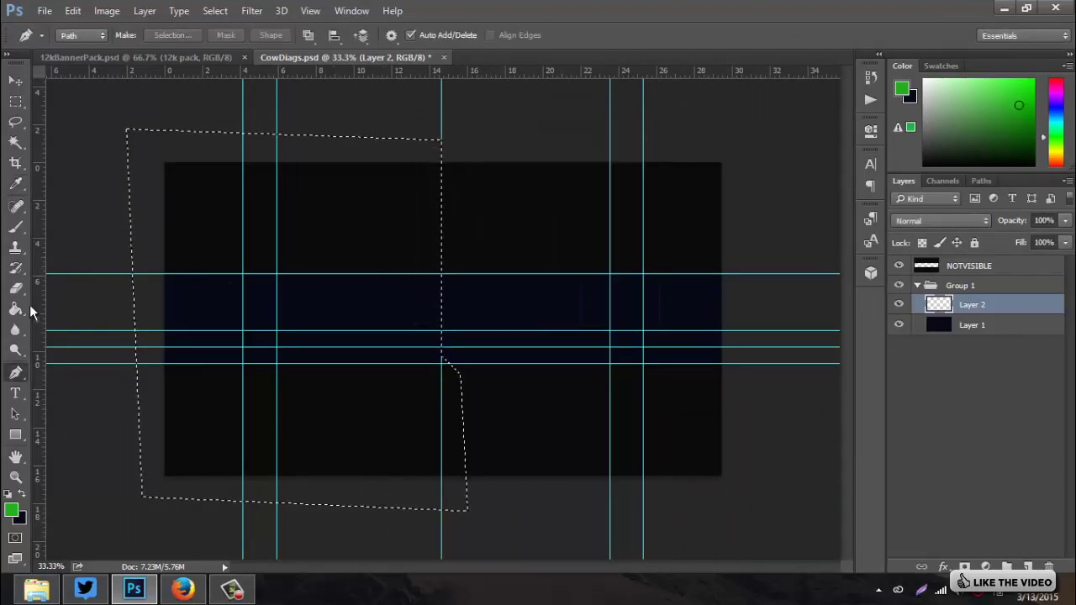
Fill the selection on Layer 2 with the green foreground colour, deselect it, and hide the guides
left_click(10, 309)
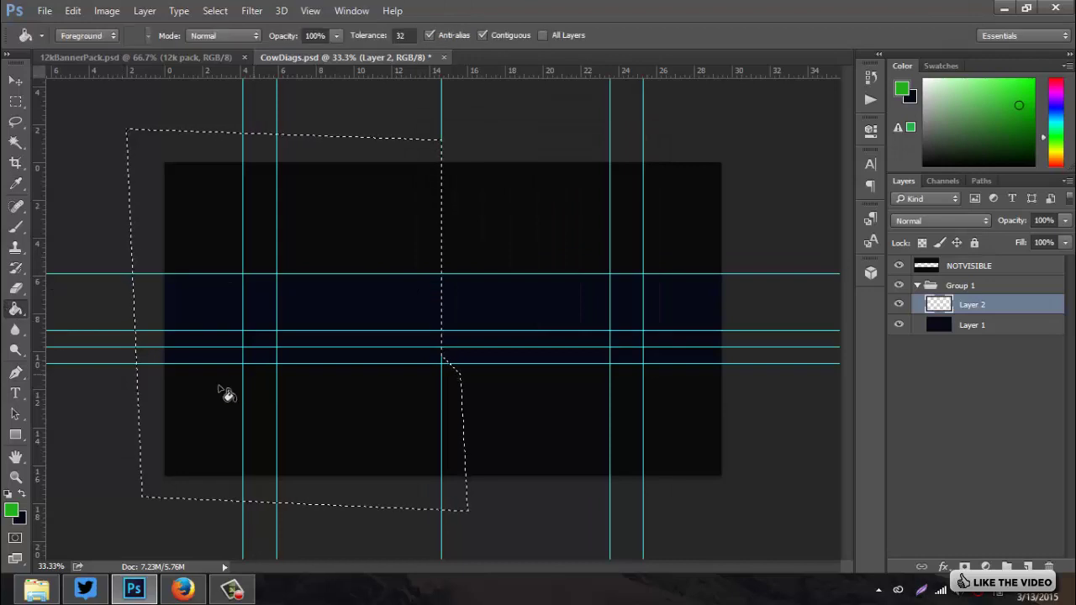
left_click(357, 314)
key("ctrl+d")
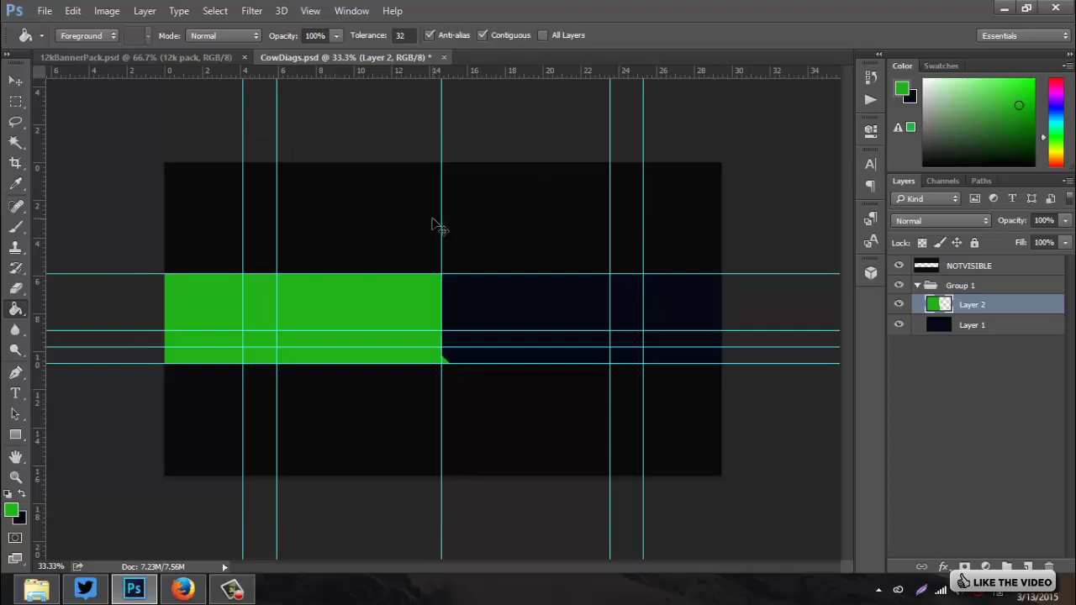
key("ctrl+semicolon")
left_click(15, 81)
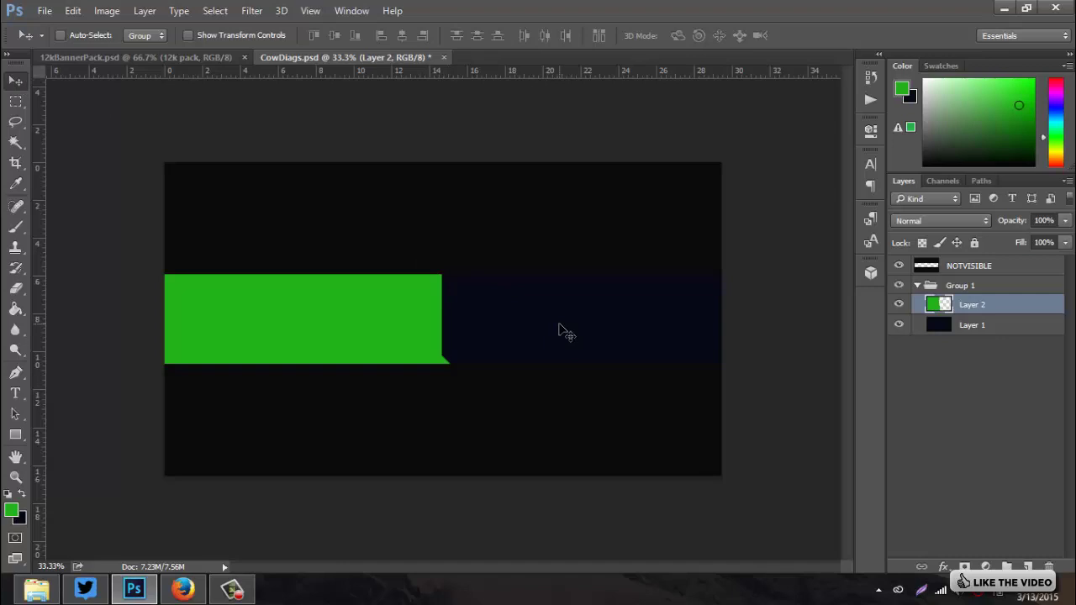
Add a centred text layer with the banner owner's first name over the green area, in Kremlin Regular at 200 pt
key("ctrl+plus")
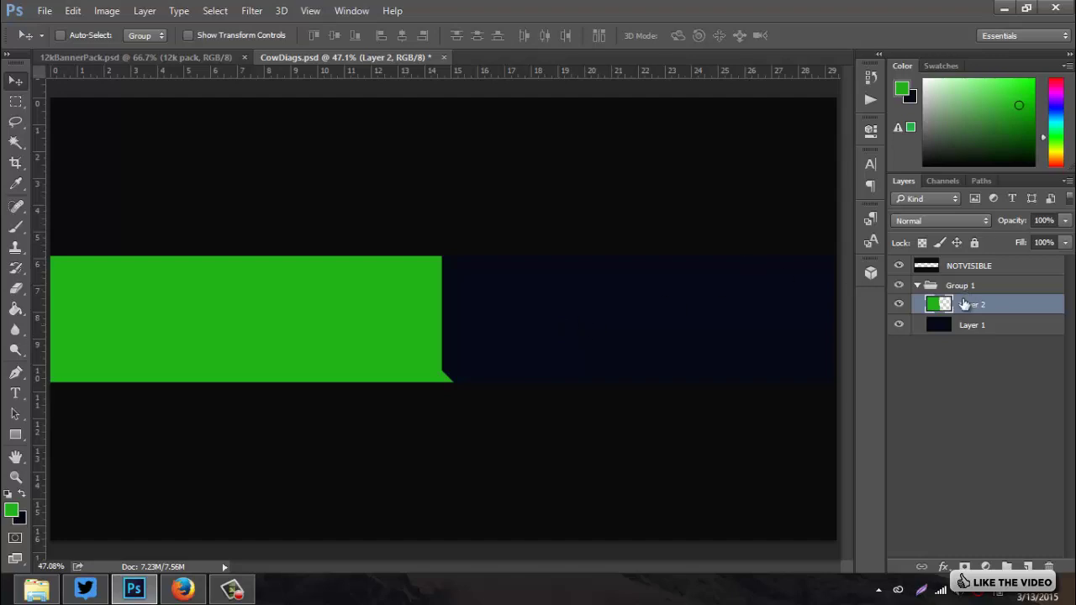
left_click(15, 393)
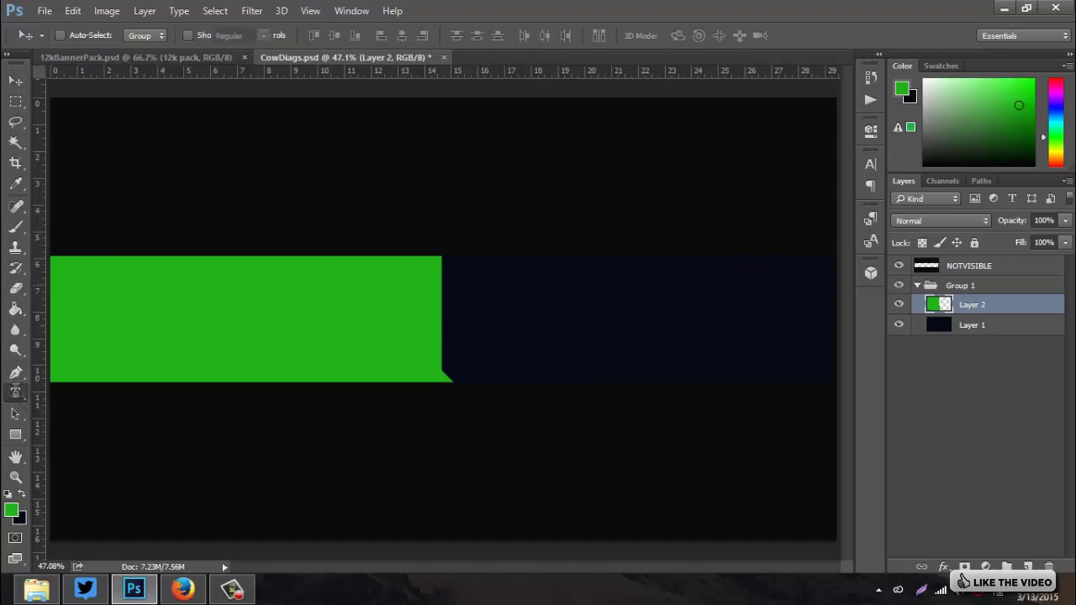
left_click(515, 328)
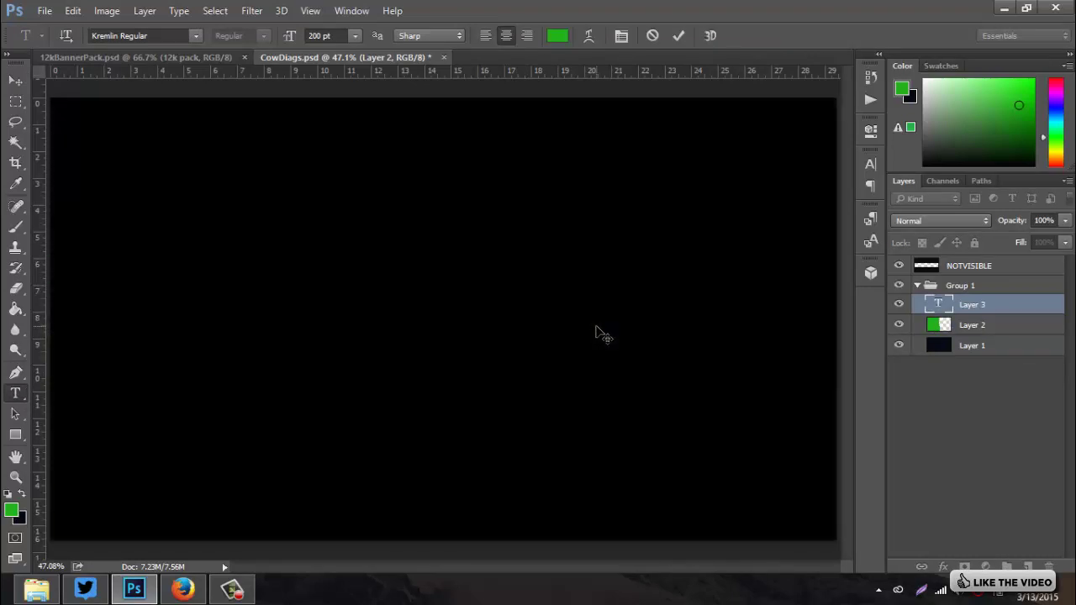
left_click_drag(603, 334, 360, 290)
left_click(246, 286)
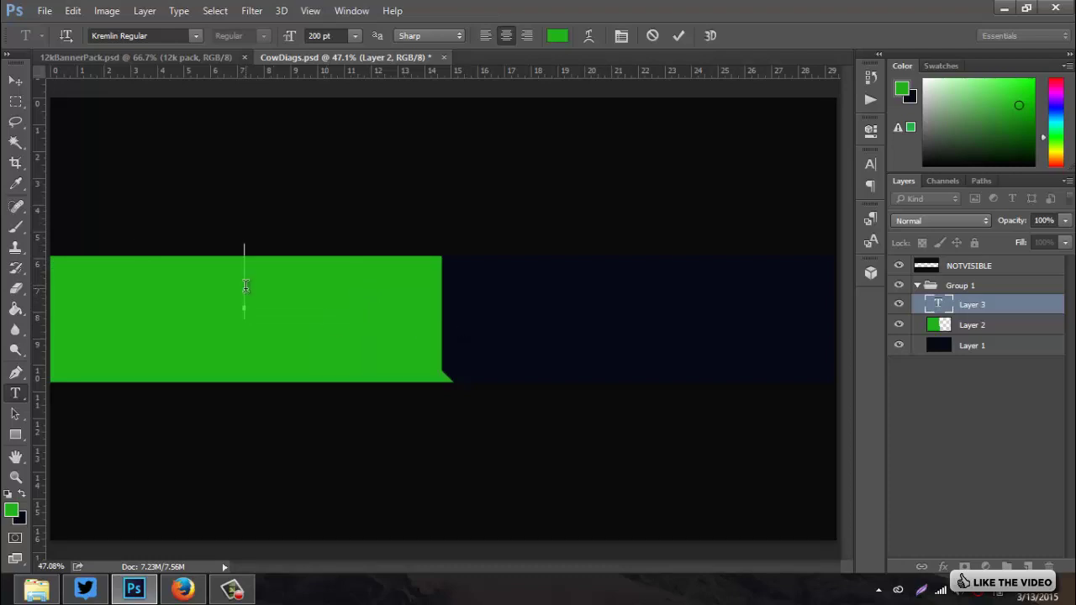
type("10AH")
Set the colour of the name text to white, hex ffffff
double_click(345, 291)
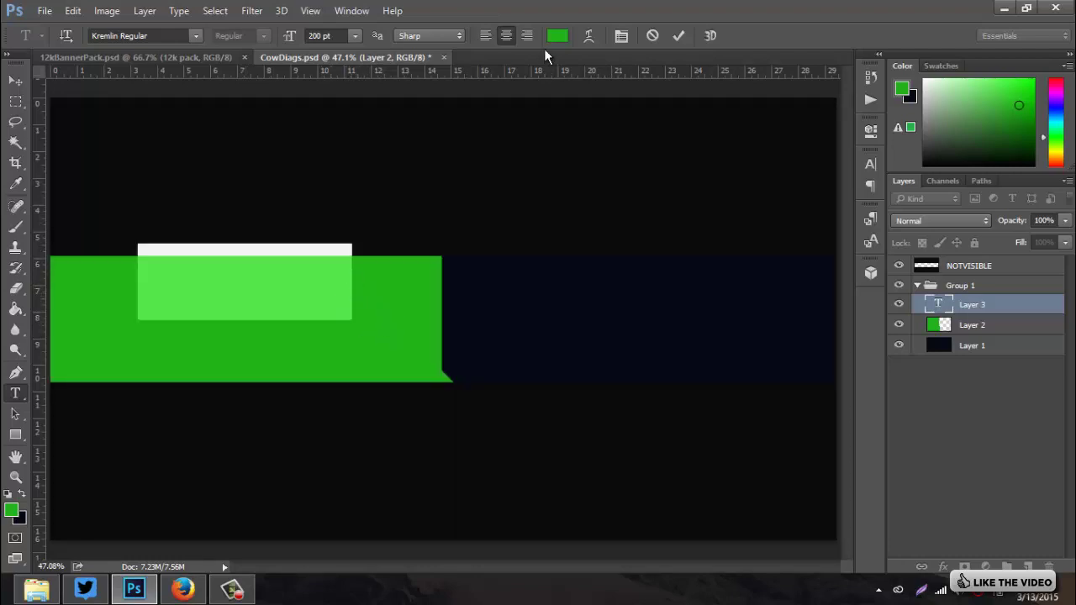
left_click(558, 35)
left_click_drag(213, 295, 159, 559)
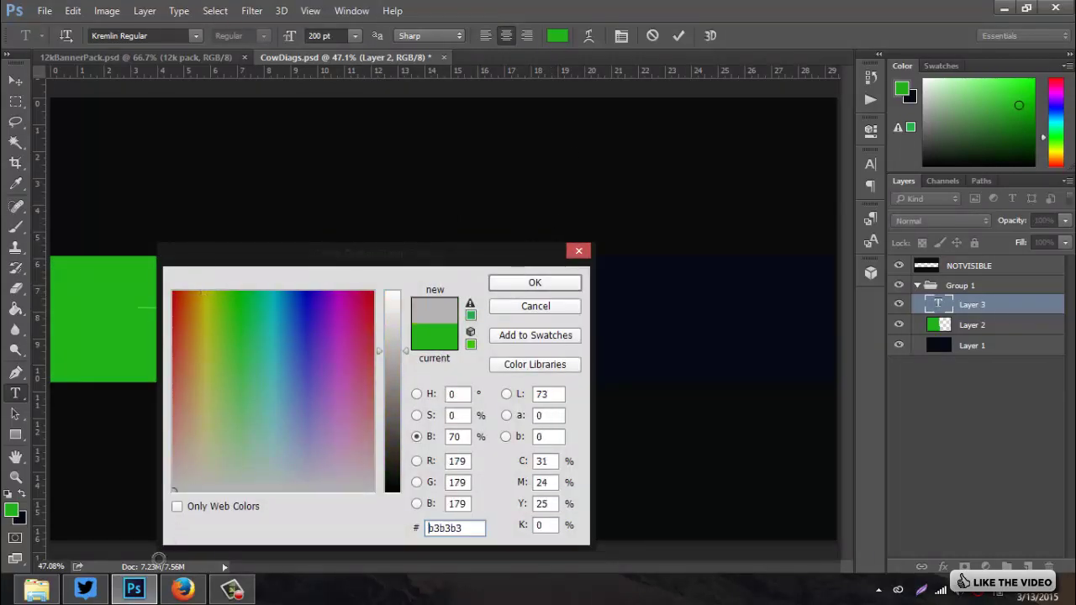
left_click(391, 286)
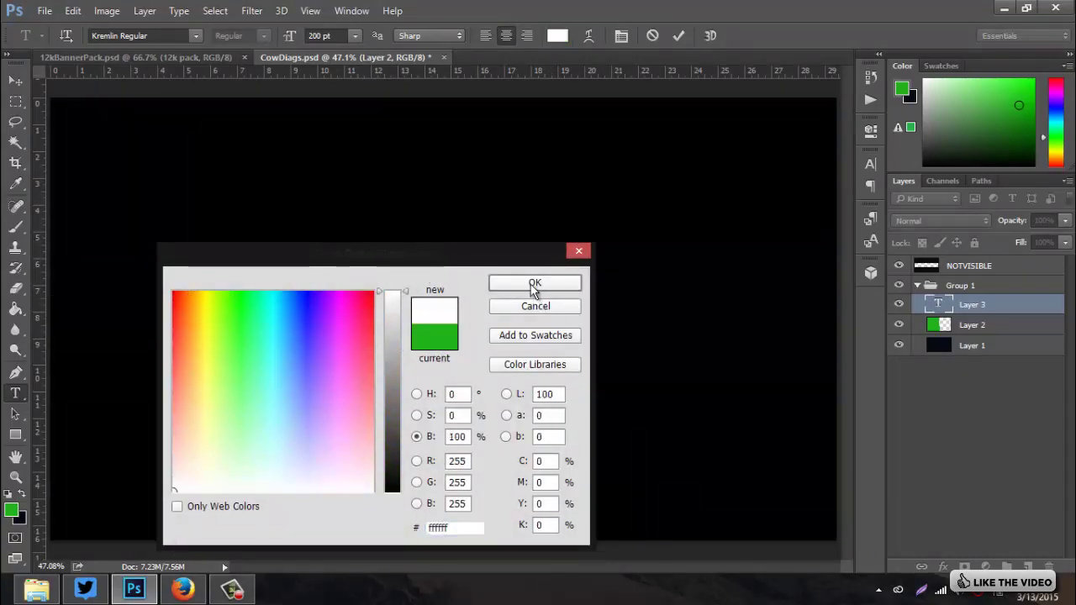
left_click(533, 284)
left_click(15, 80)
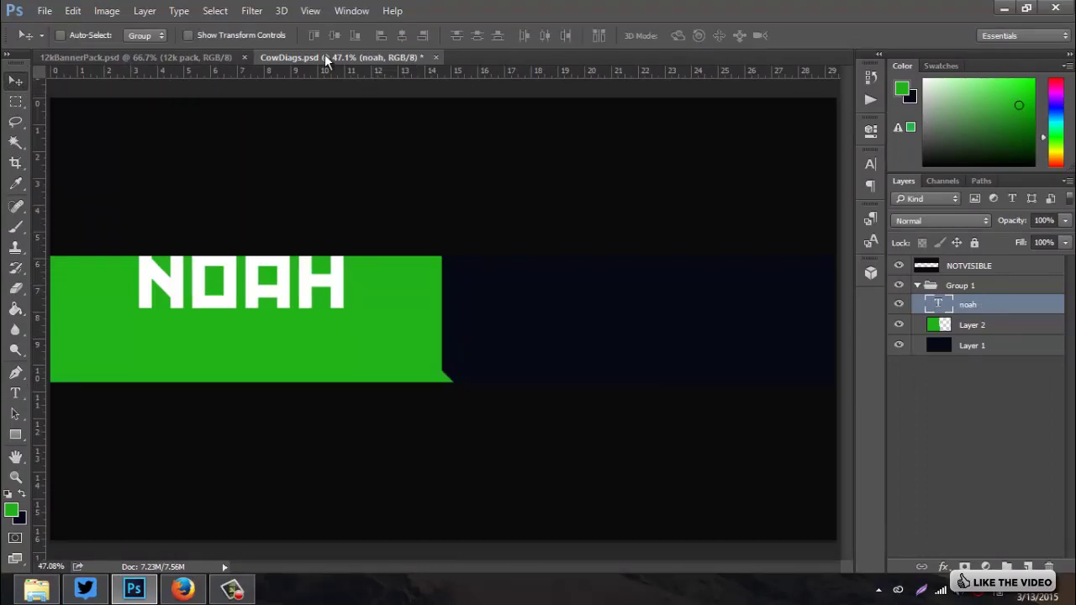
Rotate the name text to -90°, scale it down to the band's height, and place it just beside the green shape's vertical edge
left_click_drag(320, 300, 535, 337)
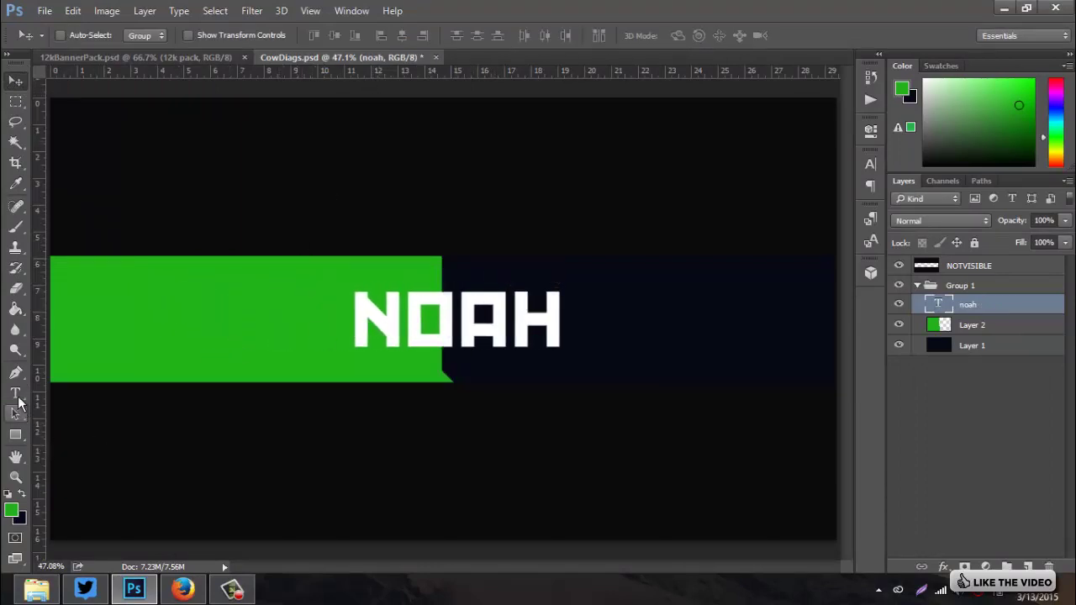
left_click(15, 395)
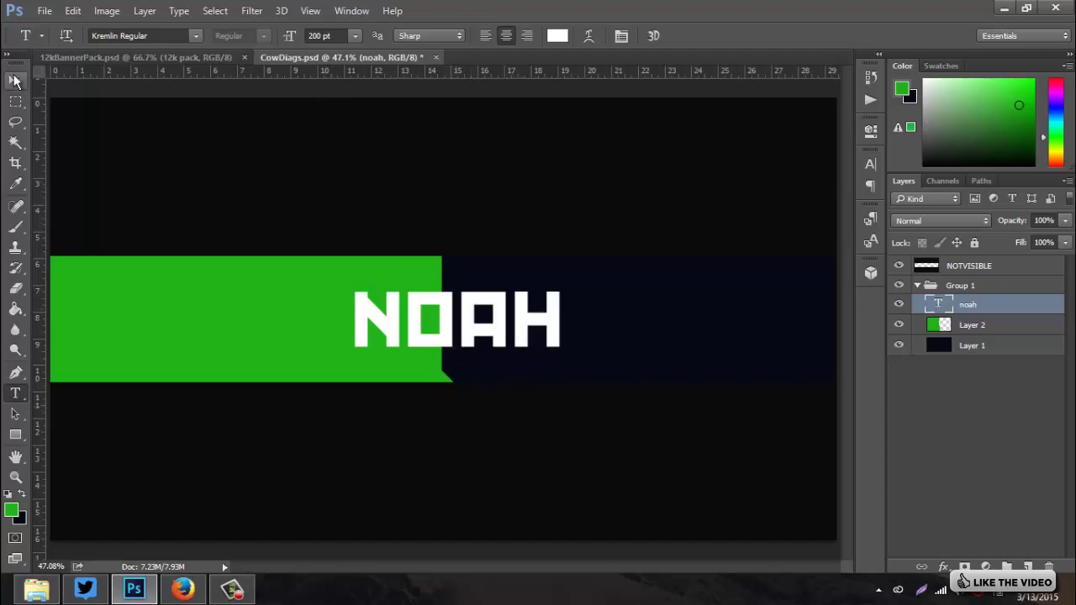
left_click(15, 80)
left_click_drag(448, 310, 500, 326)
key("ctrl+t")
left_click_drag(667, 375, 584, 233)
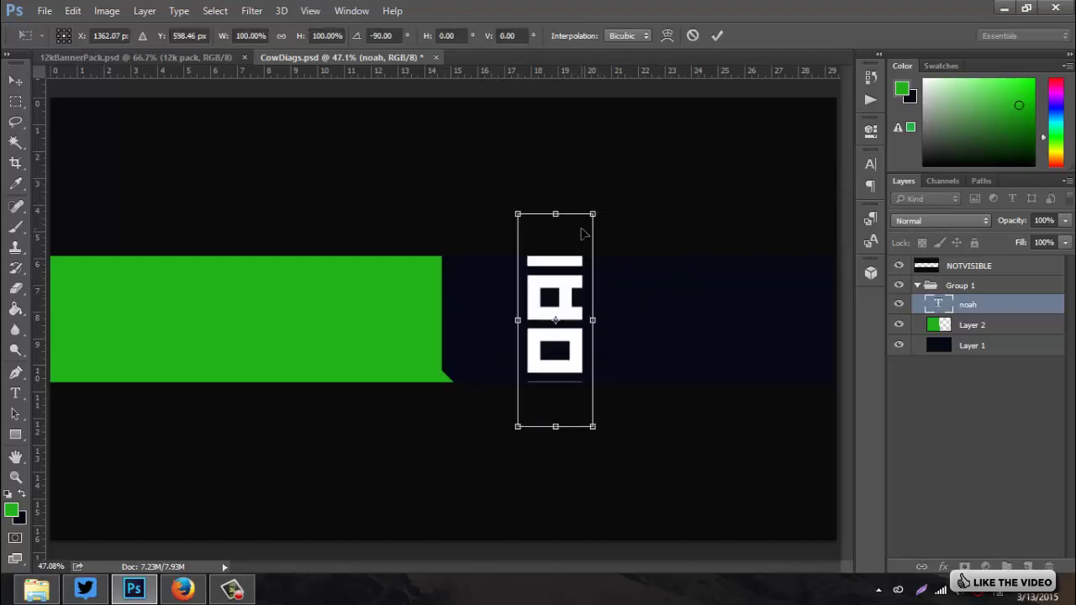
left_click_drag(551, 351, 488, 324)
left_click_drag(525, 157, 481, 255)
key("Return")
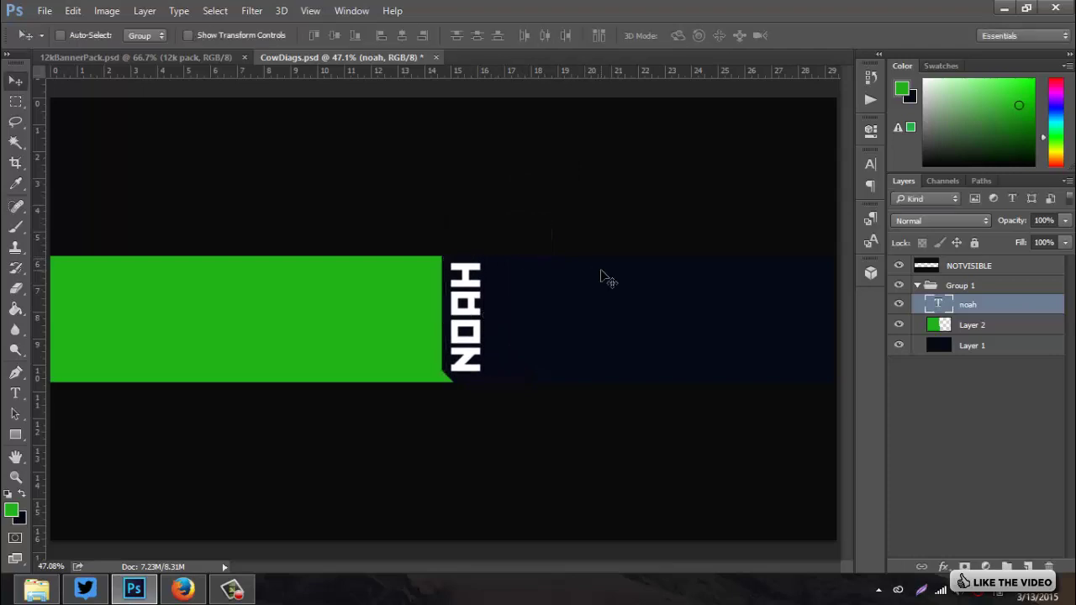
Nudge the vertical name closer to the green shape's edge and slightly higher within the band
key("Left")
key("Left")
key("Left")
key("Up")
key("Up")
key("Up")
key("Left")
key("Left")
key("Up")
key("Up")
key("Up")
key("Left")
key("Left")
key("Left")
key("Left")
key("Left")
key("Left")
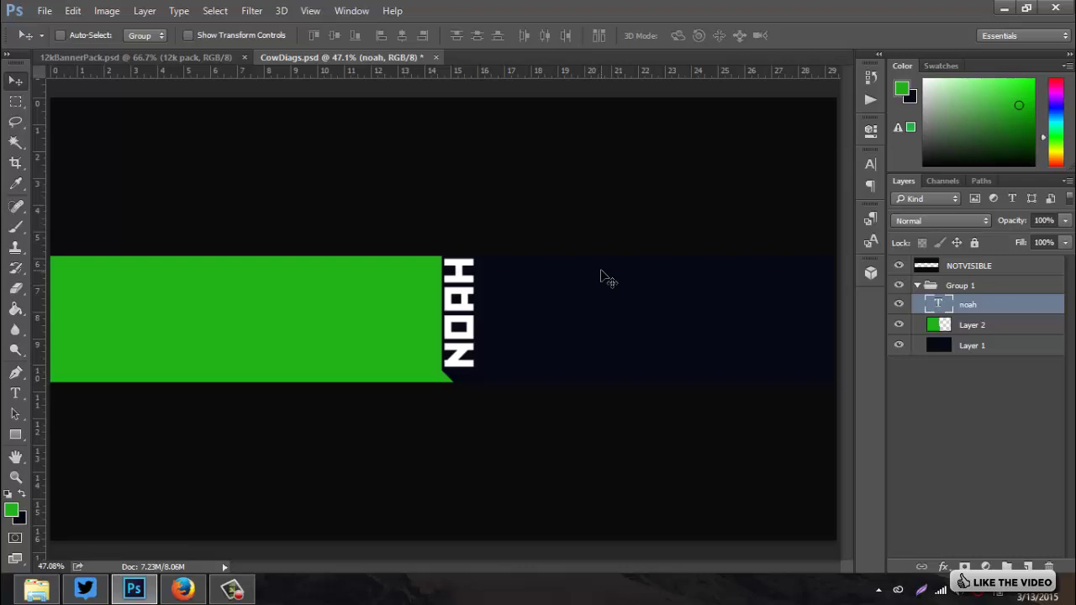
key("Down")
key("Down")
Fine-tune the small gap between the vertical name and the green edge, and lower the name slightly within the band
key("ctrl+plus")
key("ctrl+plus")
key("ctrl+plus")
key("ctrl+plus")
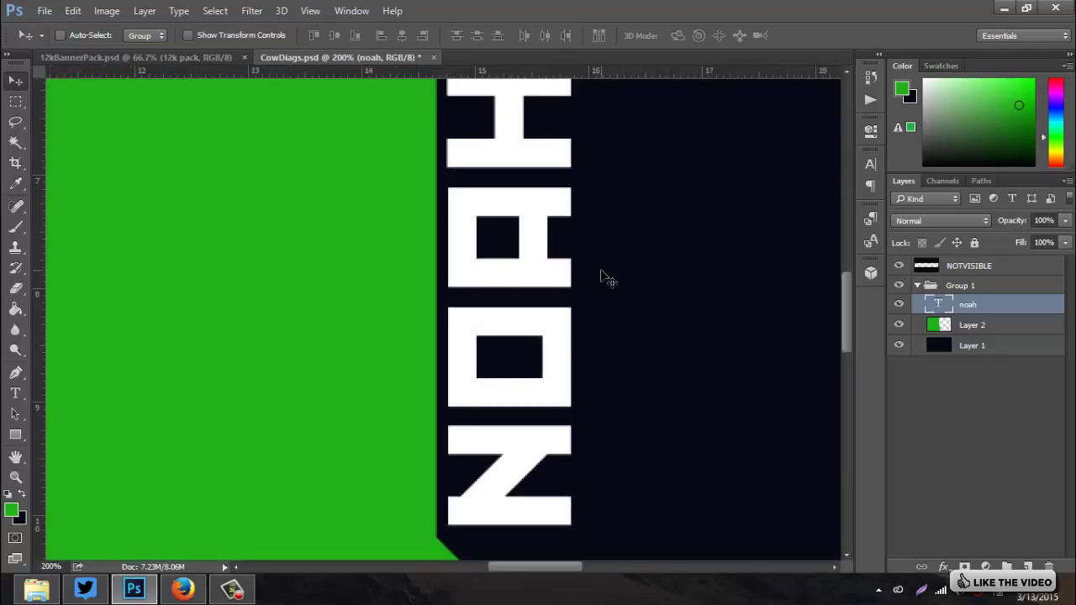
key("Right")
key("Right")
key("Left")
key("Down")
key("ctrl+minus")
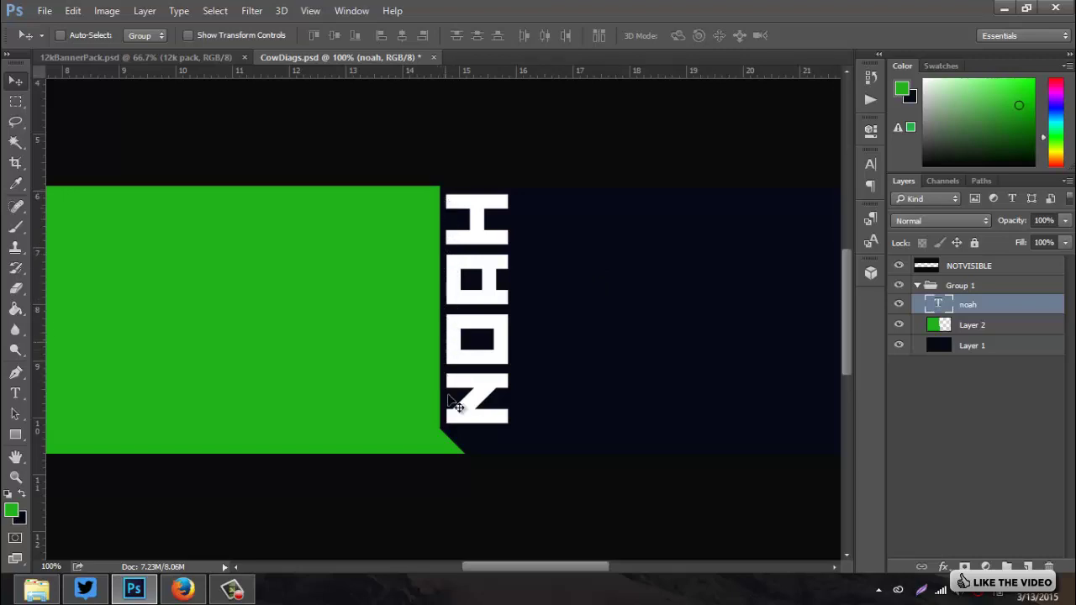
key("Left")
key("Left")
key("Left")
key("Left")
key("Left")
key("Left")
key("Right")
key("Right")
key("Right")
key("Right")
key("Right")
key("Right")
key("Right")
key("Right")
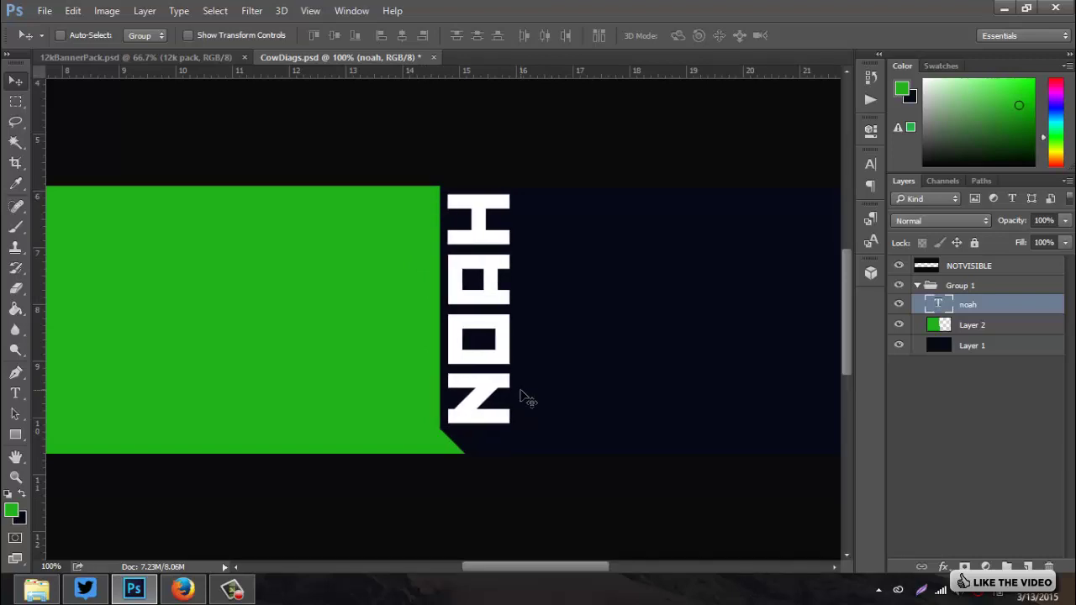
key("ctrl+0")
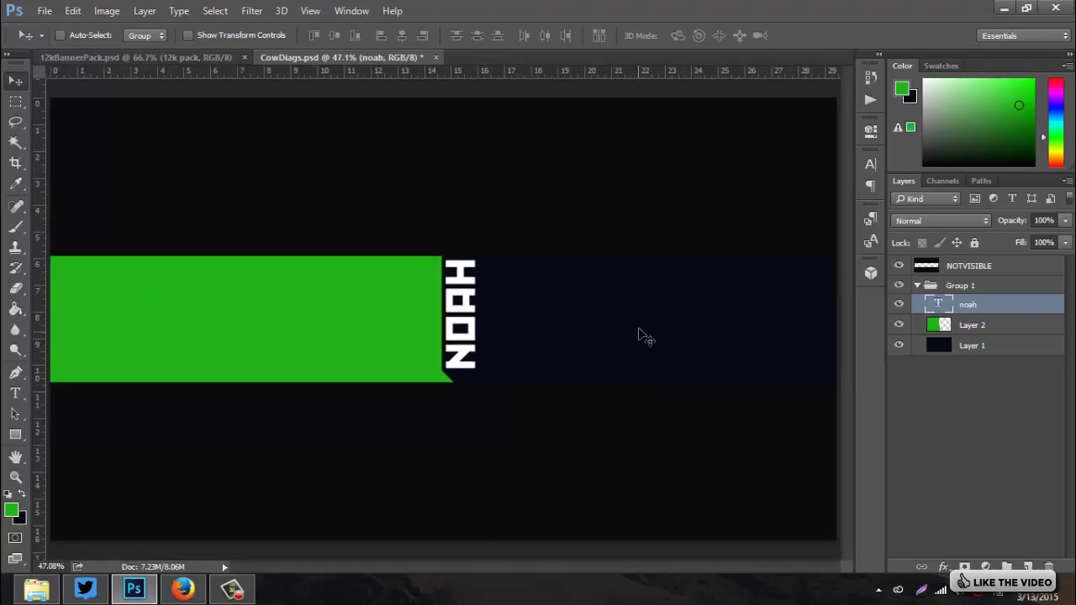
Place the N logo image into the banner, scale it down to fit the band beside the vertical name, and rasterize its layer
left_click(36, 588)
left_click_drag(597, 331, 254, 349)
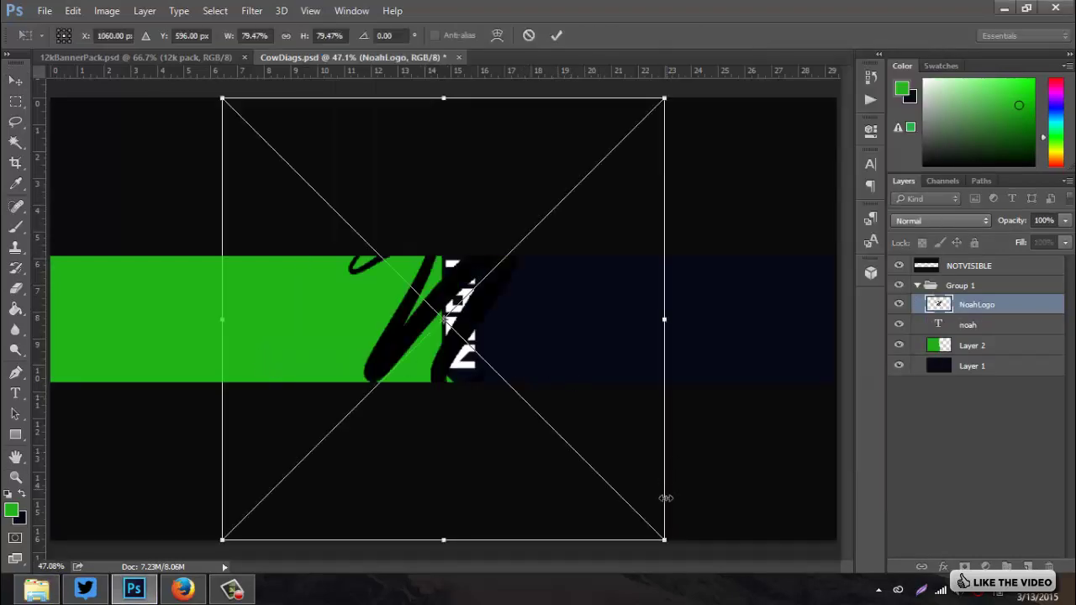
left_click_drag(666, 538, 555, 456)
left_click_drag(476, 390, 625, 401)
left_click_drag(671, 434, 689, 448)
key("Return")
right_click(992, 306)
left_click(725, 265)
Apply a Color Overlay in the banner's green, hex 21b319, to the logo layer and rasterize the layer style
double_click(1033, 306)
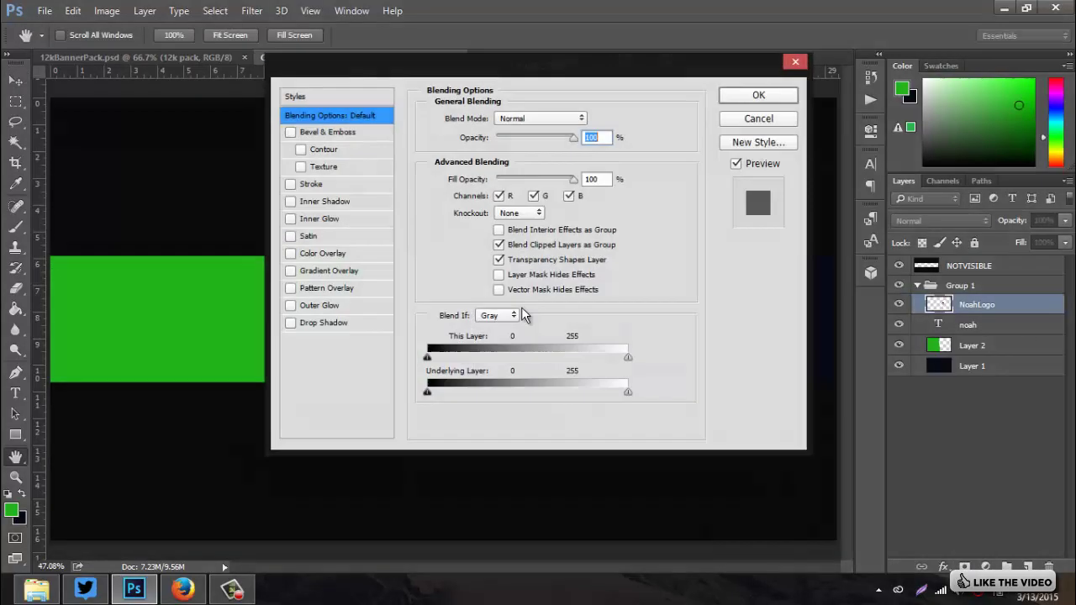
left_click(311, 254)
left_click(591, 119)
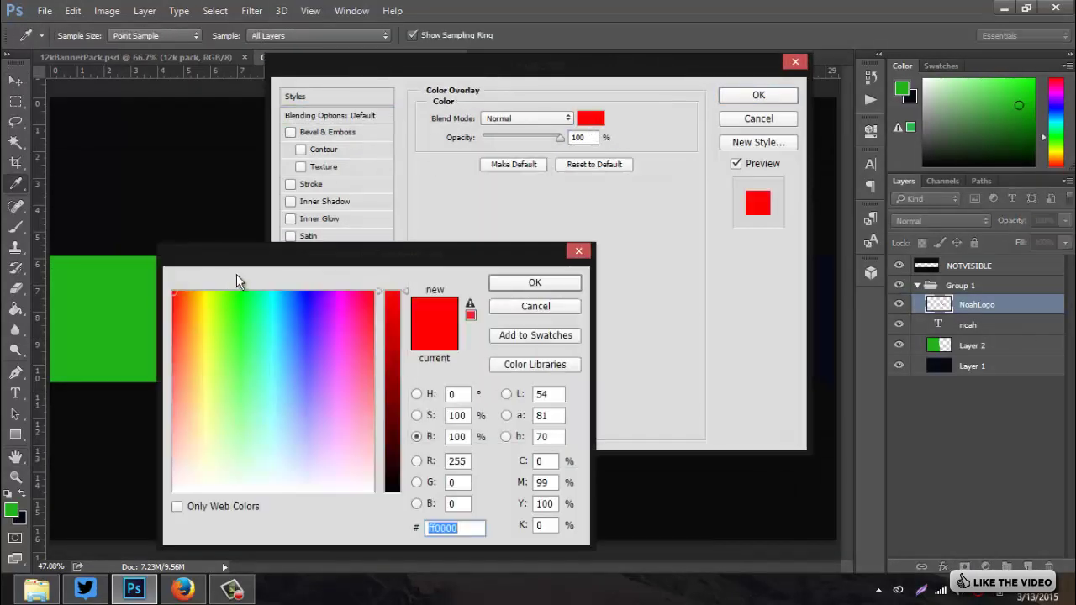
left_click(111, 279)
left_click(535, 283)
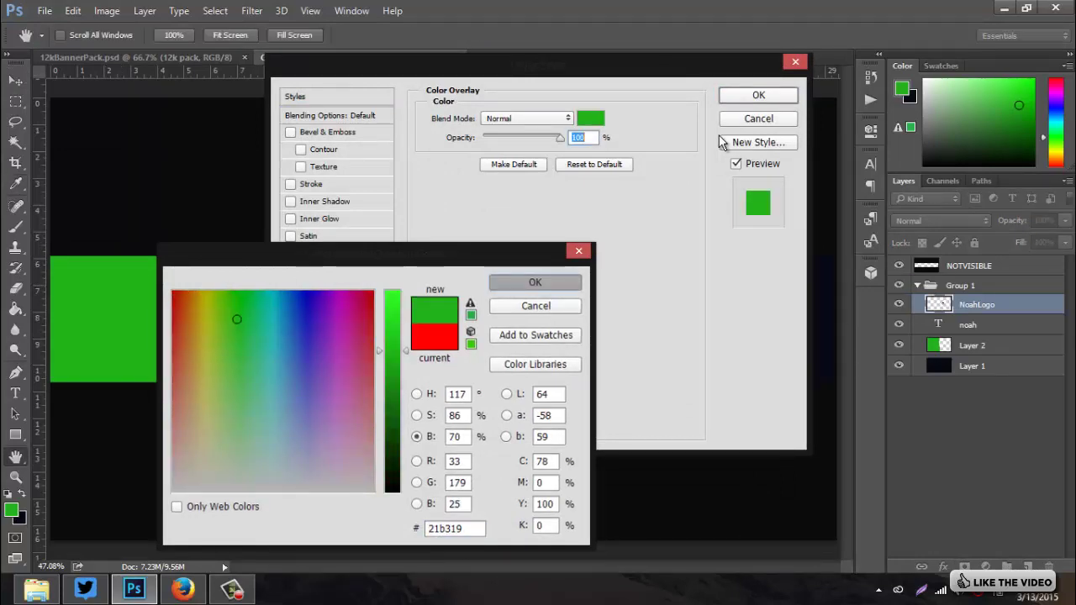
key("Return")
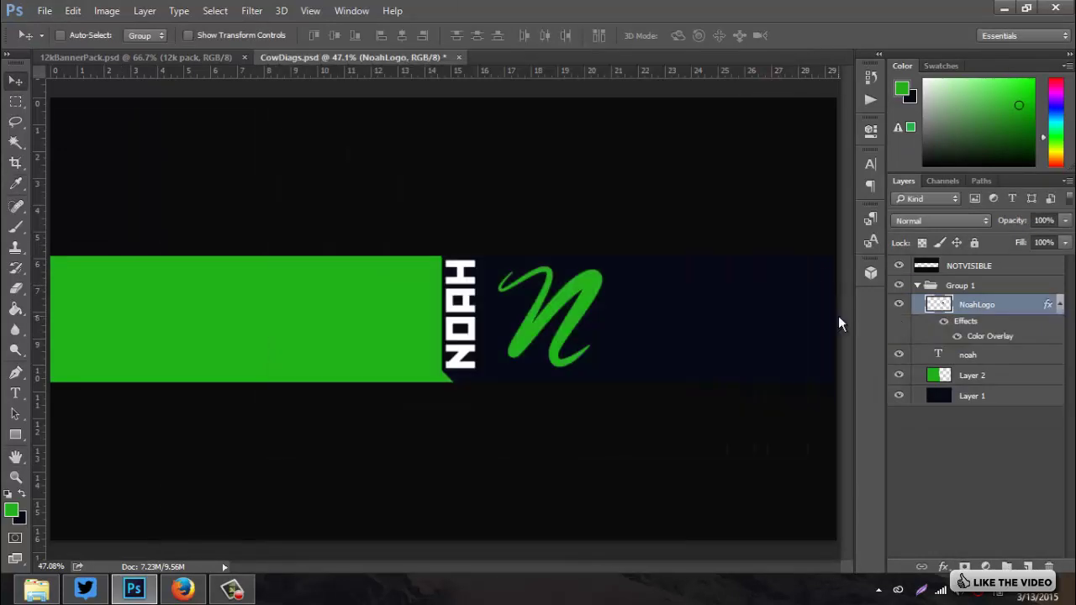
right_click(1015, 302)
left_click(782, 244)
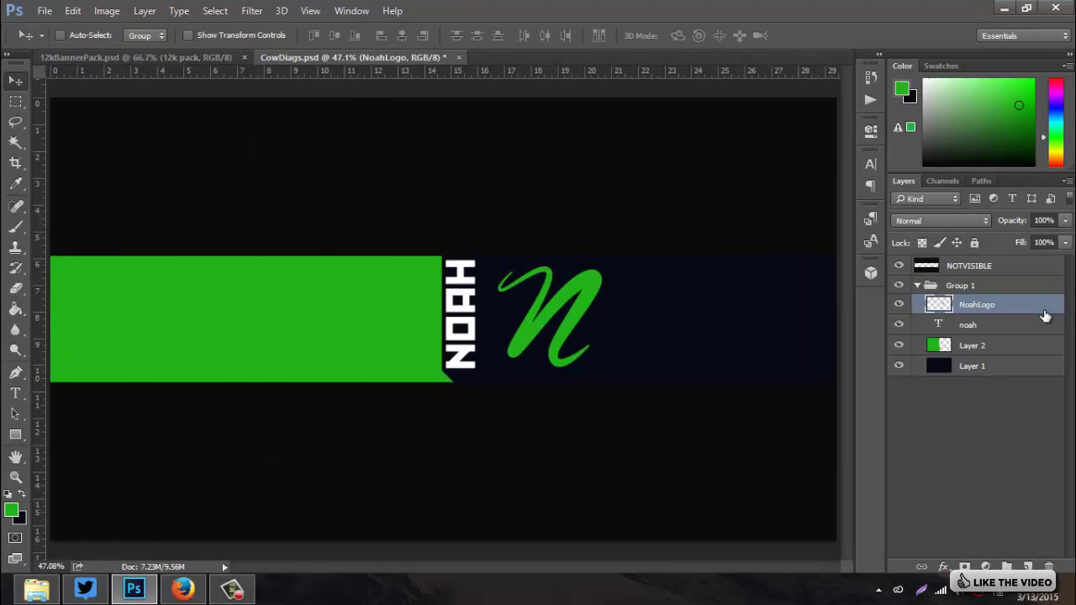
Apply a linear black-to-white Gradient Overlay to the logo, with blend mode Overlay and opacity about 19%
double_click(1026, 308)
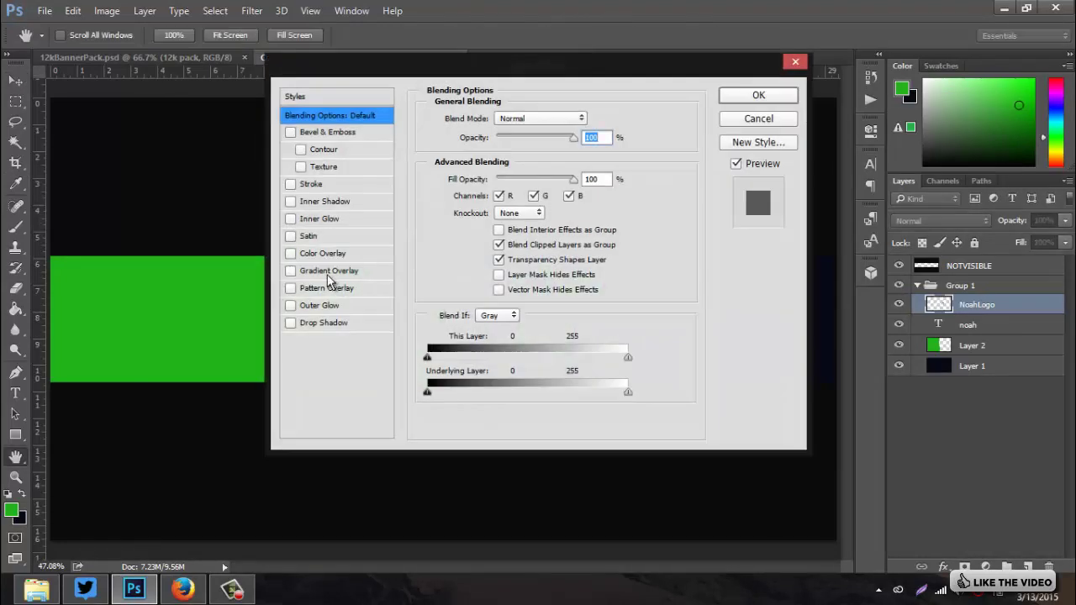
left_click(328, 274)
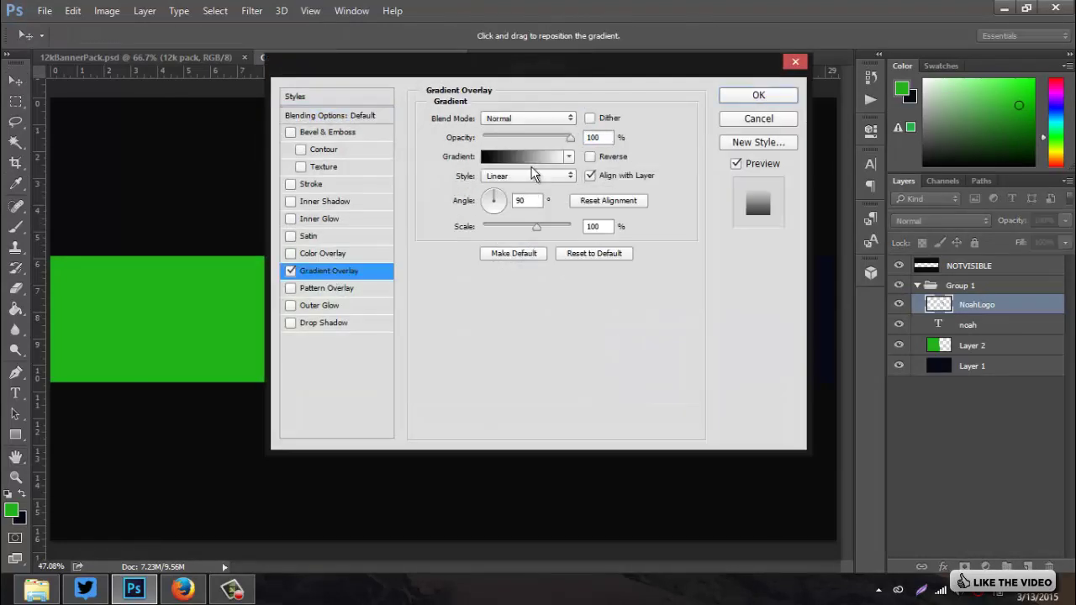
left_click(515, 117)
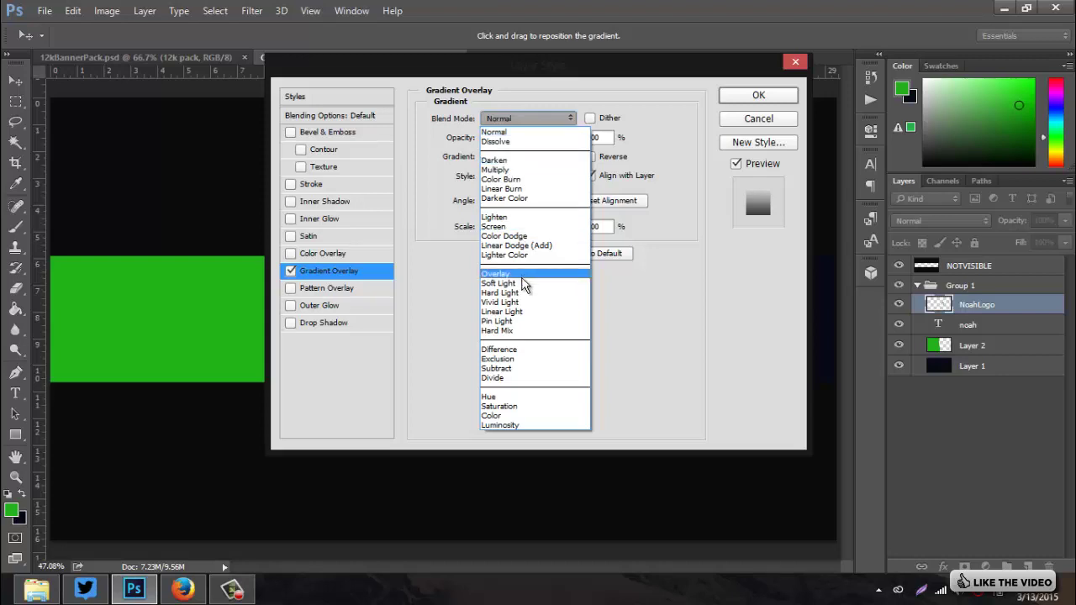
left_click(496, 274)
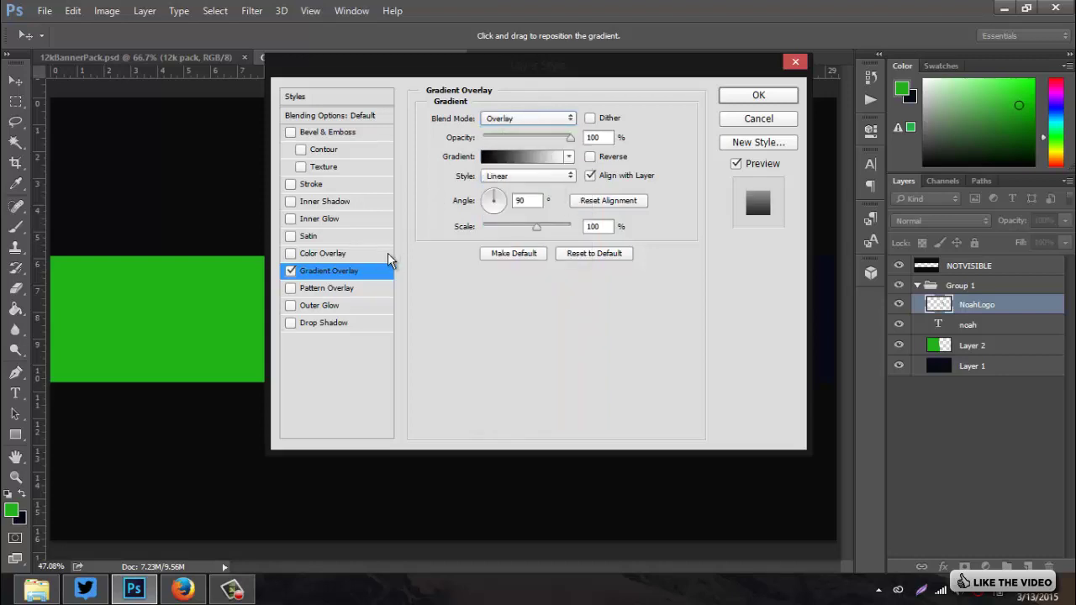
left_click_drag(515, 137, 507, 139)
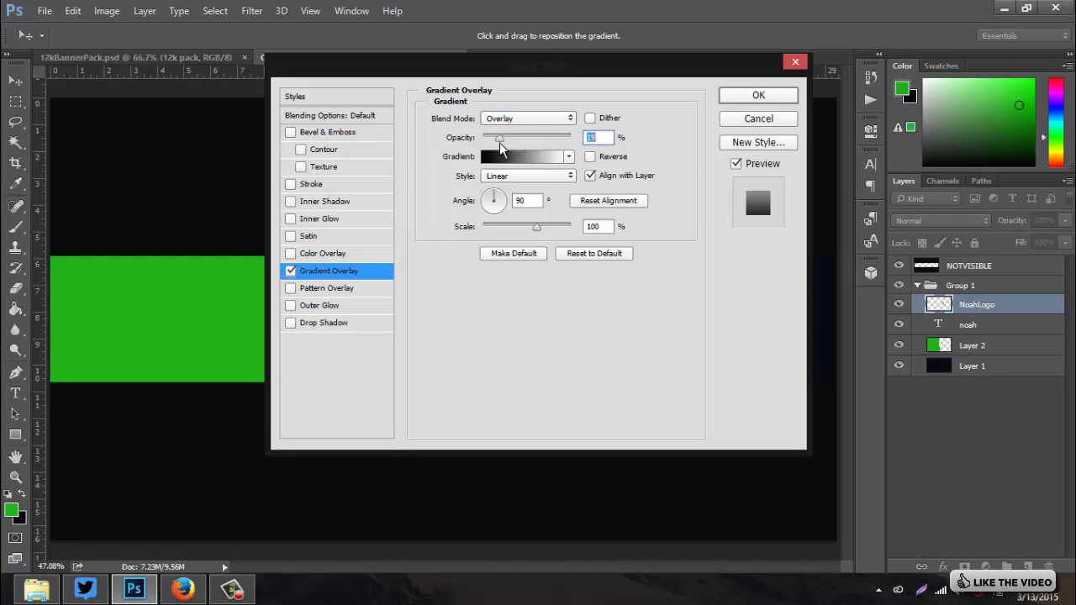
left_click_drag(569, 69, 610, 229)
left_click(799, 252)
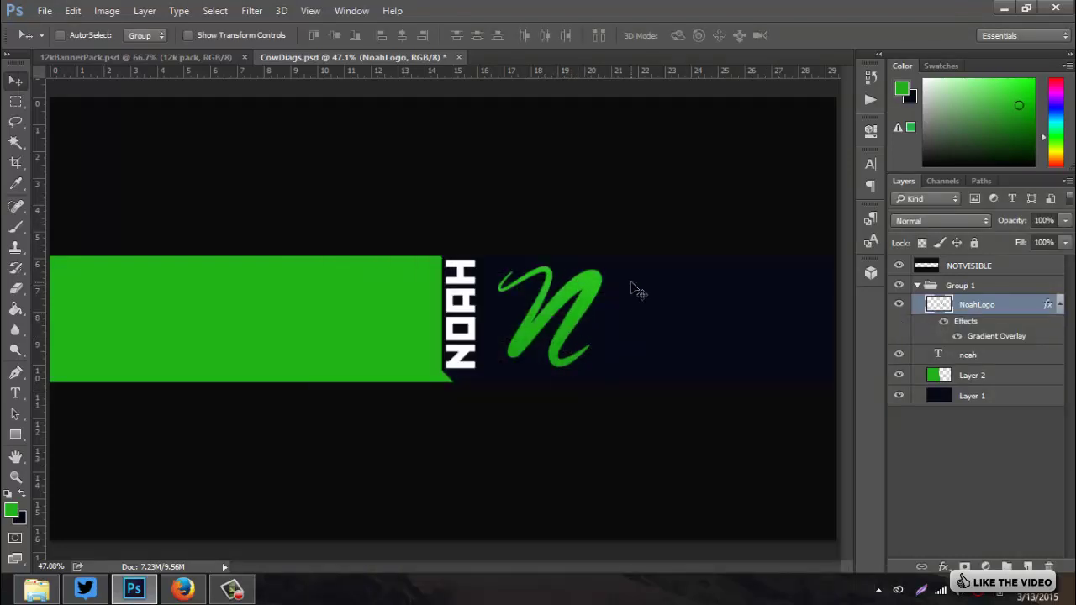
Nudge the green N logo horizontally until it sits close beside the vertical name
key("shift+Left")
key("shift+Left")
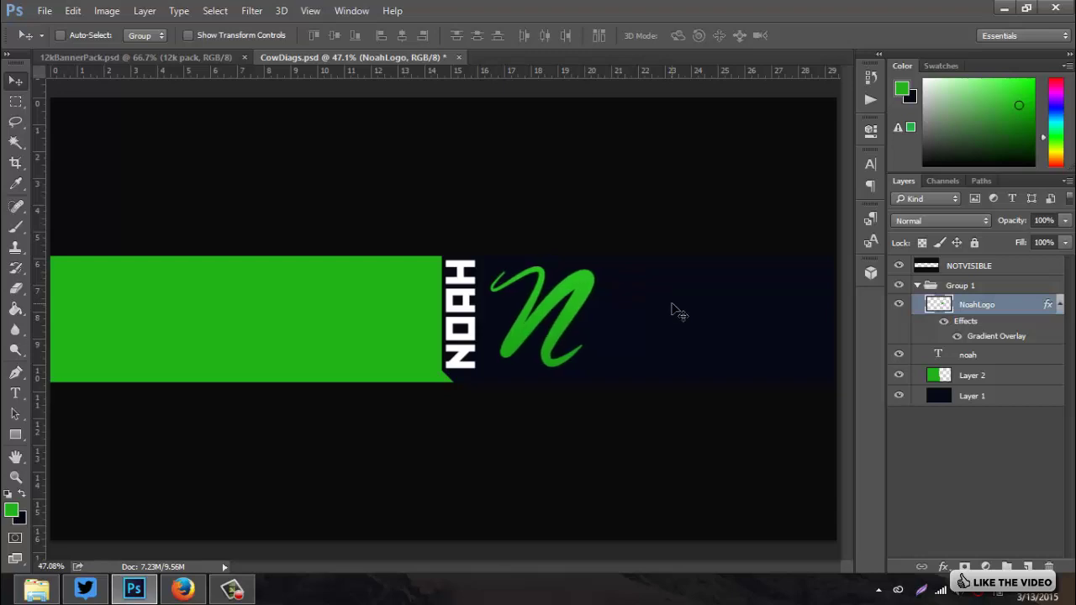
key("Left")
key("Left")
key("Left")
key("Left")
key("Left")
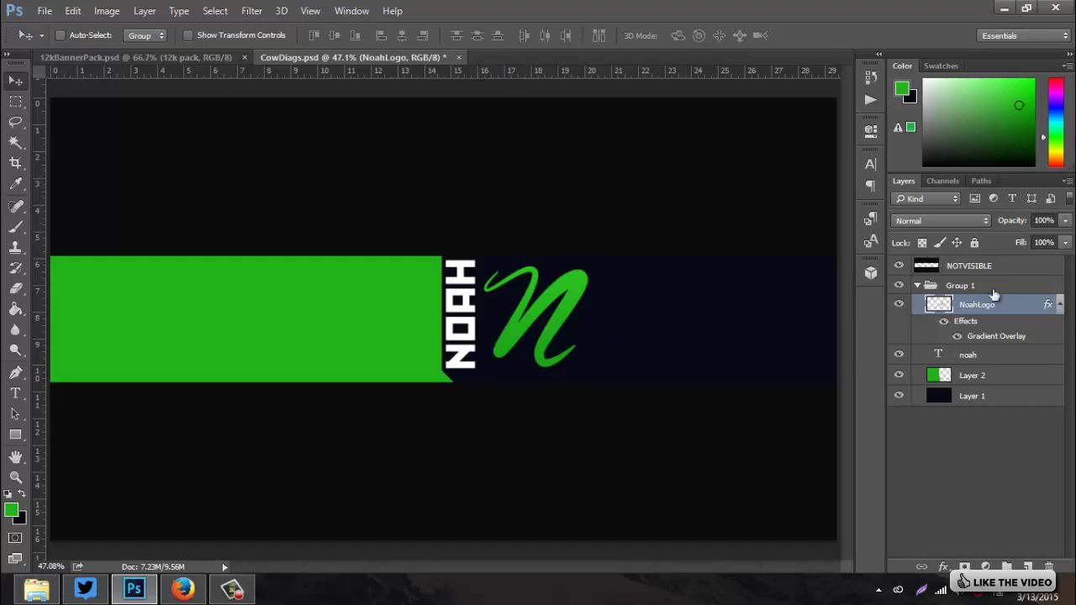
Move the N logo, vertical name and green shape layers together leftward until the logo's edge meets the vertical centre guide
left_click(1058, 306)
left_click(1013, 345, "shift")
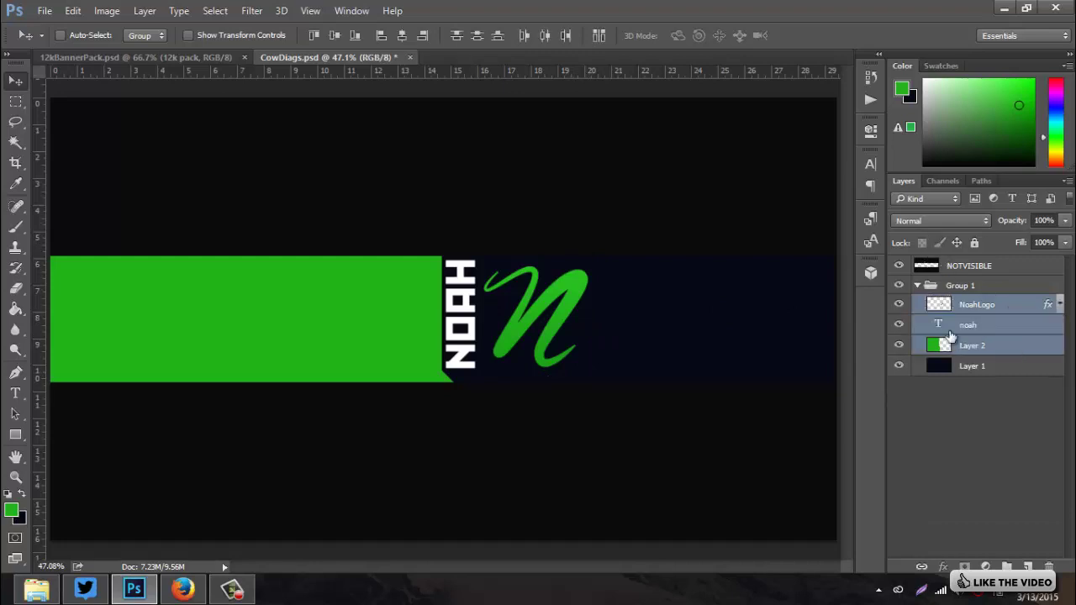
left_click_drag(614, 332, 516, 316)
key("ctrl+semicolon")
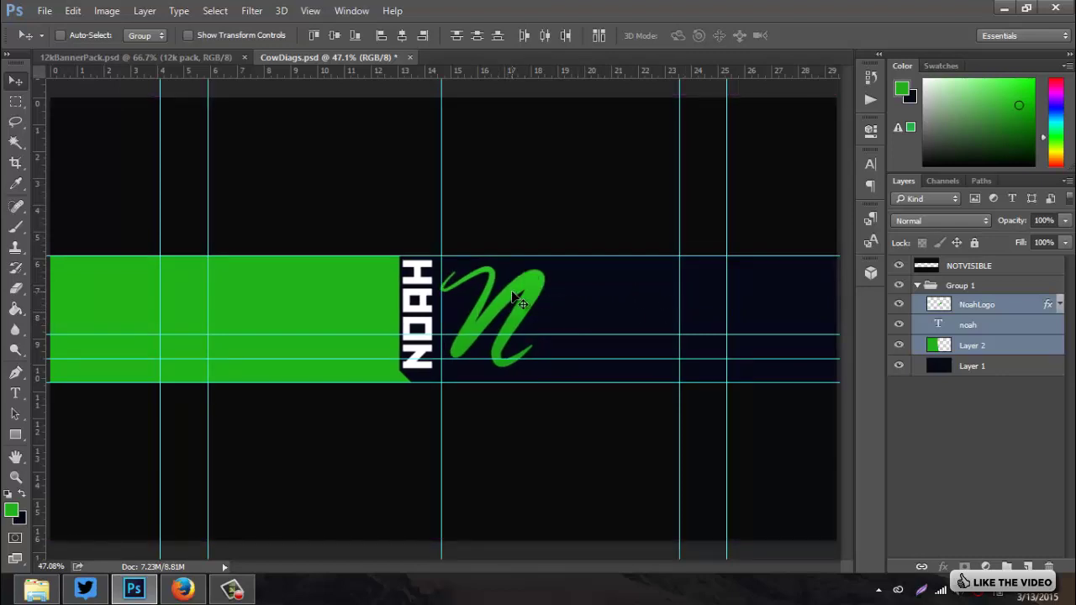
left_click_drag(511, 294, 553, 301)
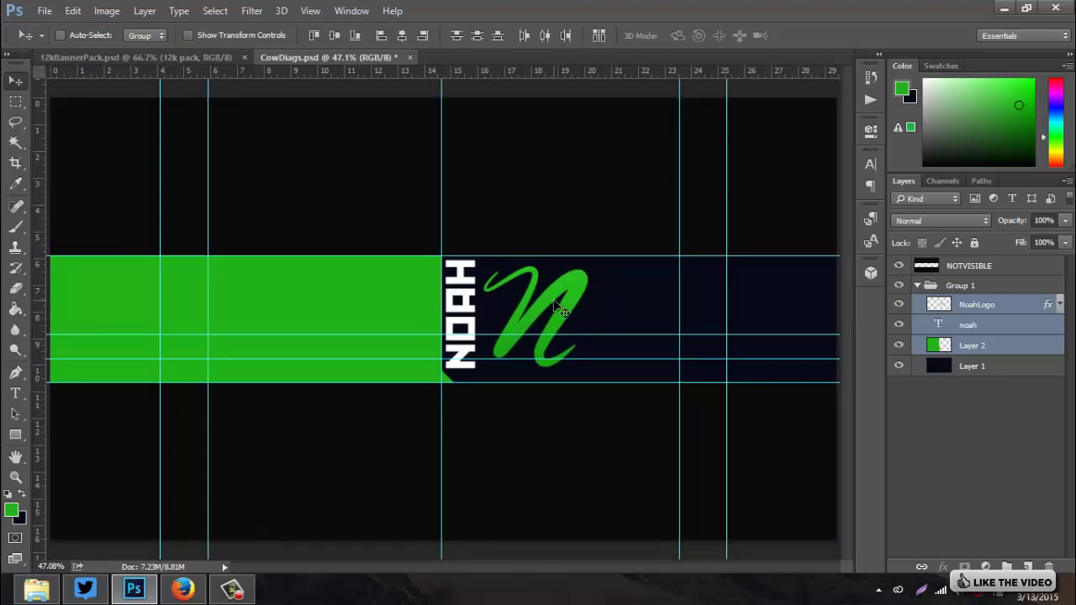
left_click_drag(555, 305, 516, 305)
key("ctrl")
key("ctrl+h")
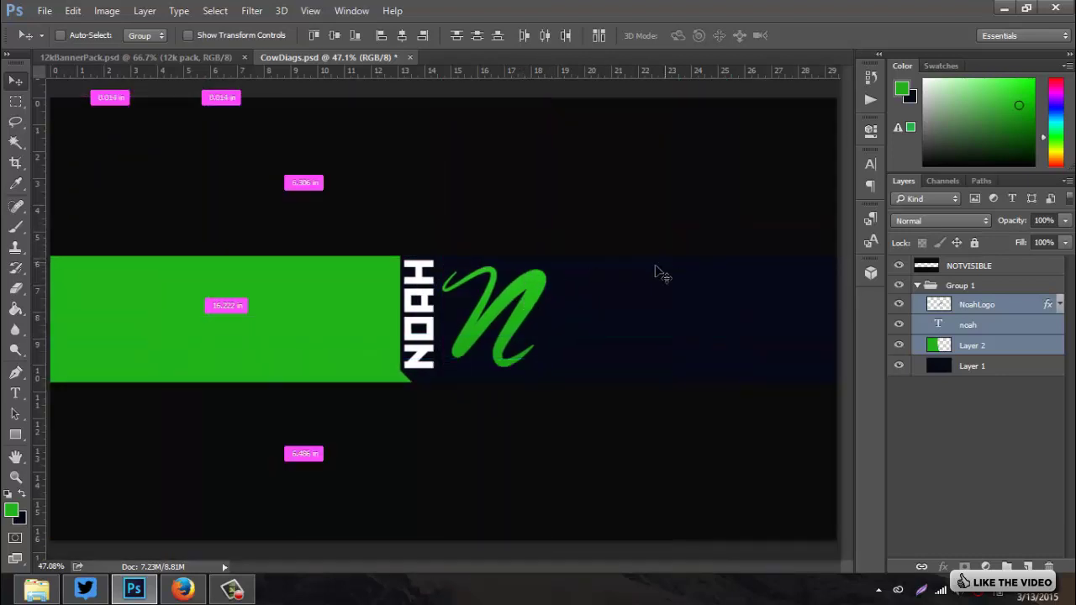
Duplicate the N logo layer and place the copy directly above the dark navy background layer, Layer 1
left_click(1013, 308)
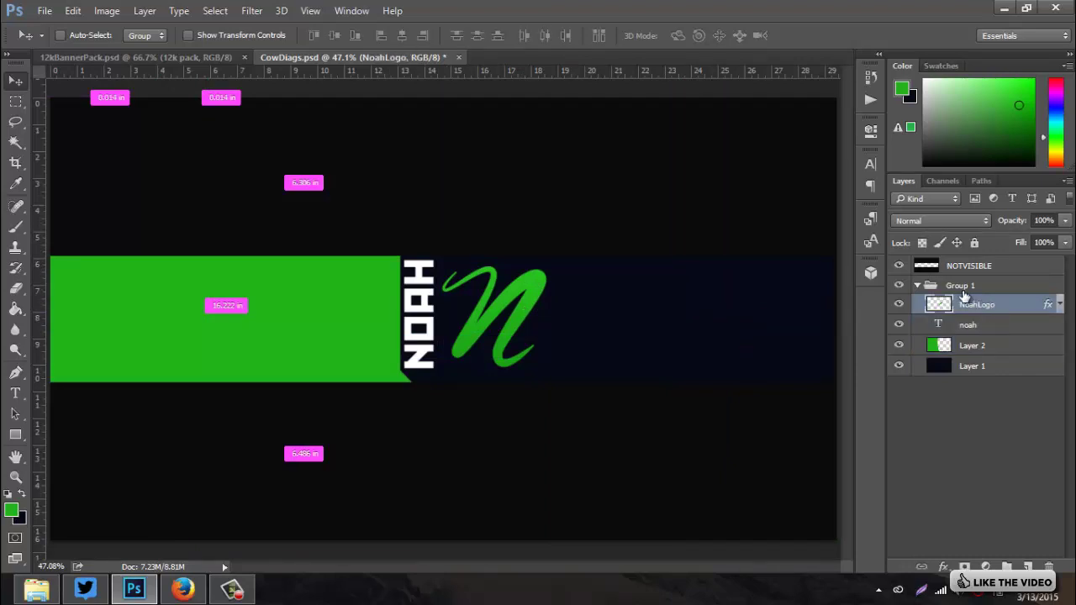
key("ctrl+j")
left_click_drag(1011, 313, 993, 392)
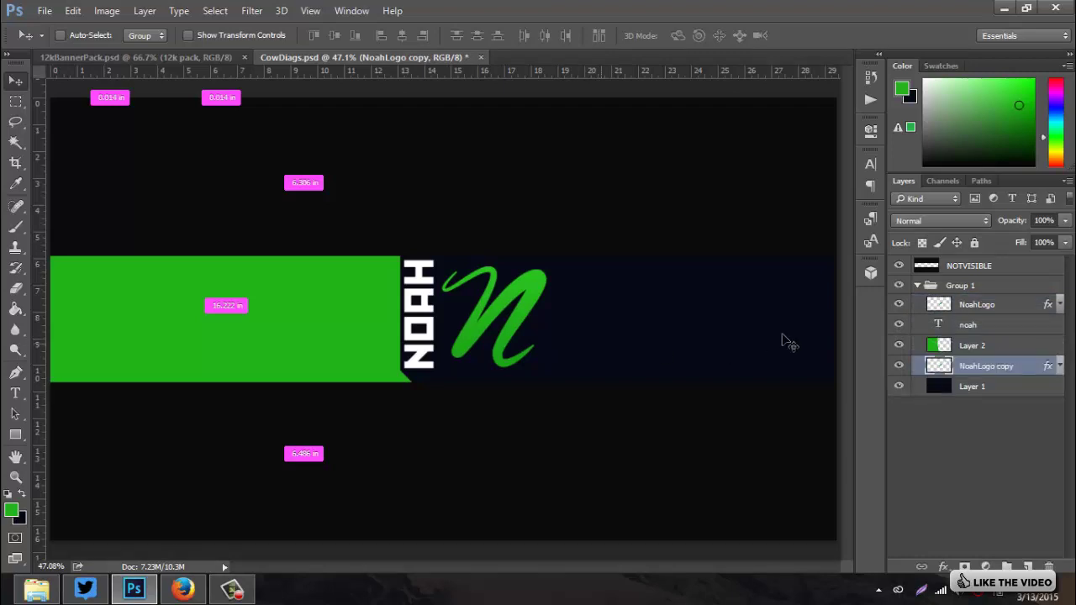
Enlarge the logo copy until it extends past the banner band, and reduce its layer opacity to a faint watermark
key("ctrl+t")
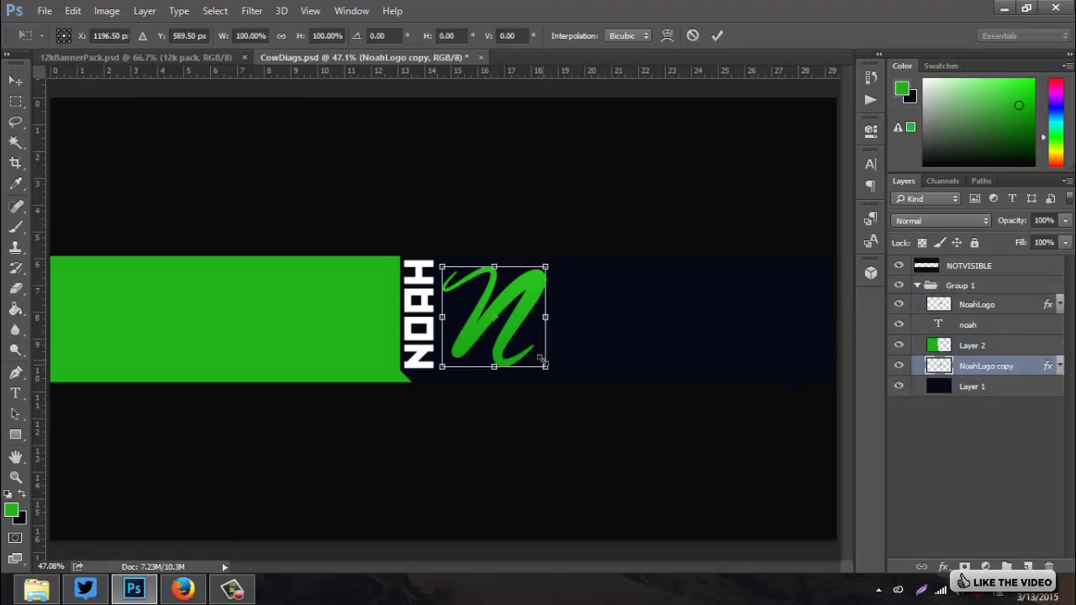
left_click_drag(546, 368, 665, 400)
key("Return")
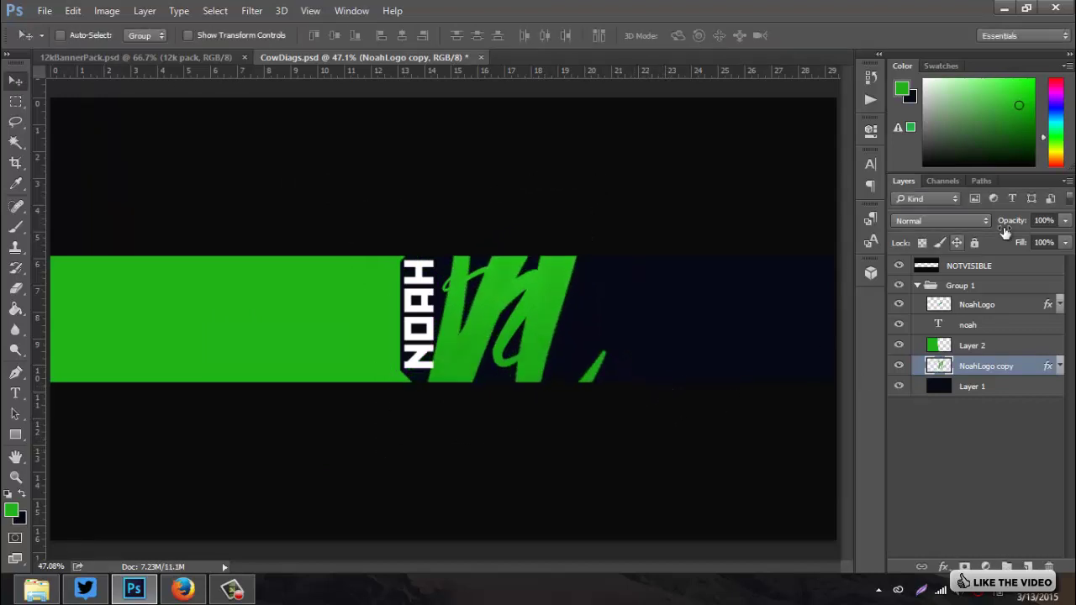
left_click(1034, 220)
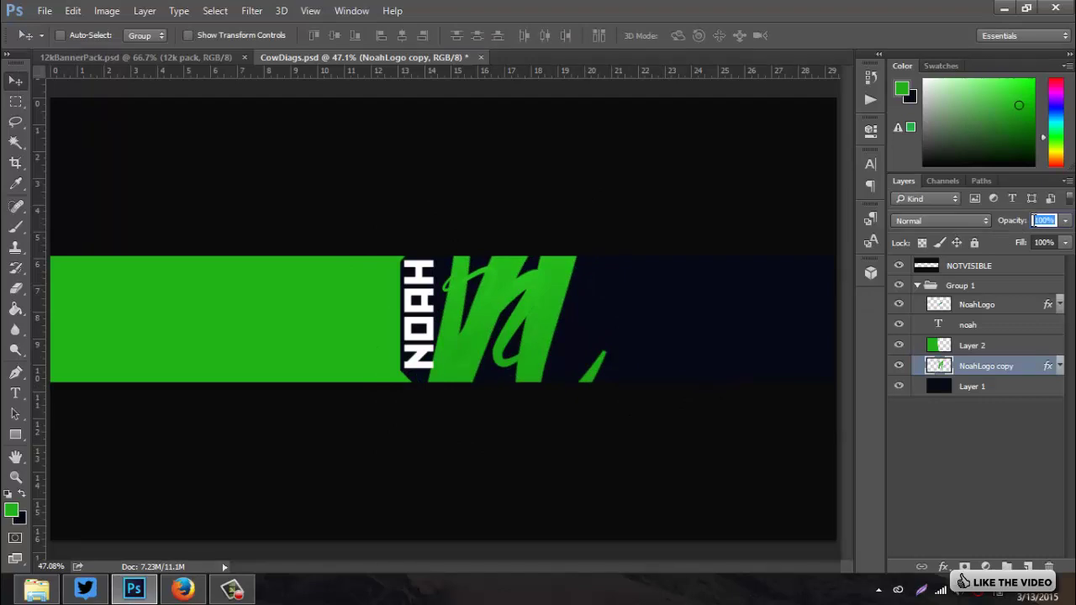
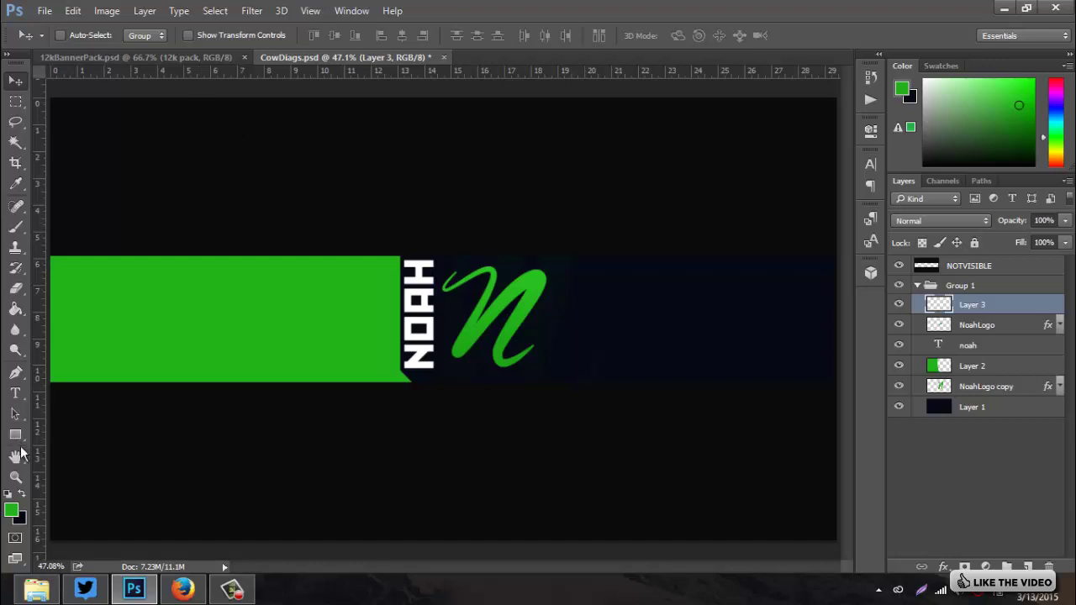
Draw a tall, narrow rectangle shape about 122 by 917 px vertically across the green area
left_click(16, 434)
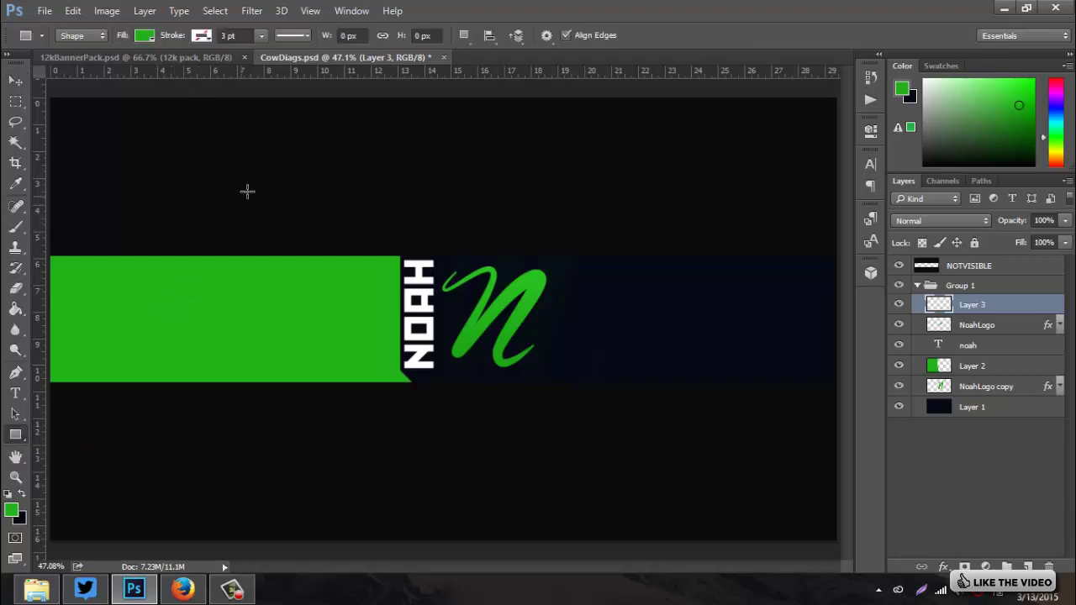
left_click_drag(324, 165, 364, 487)
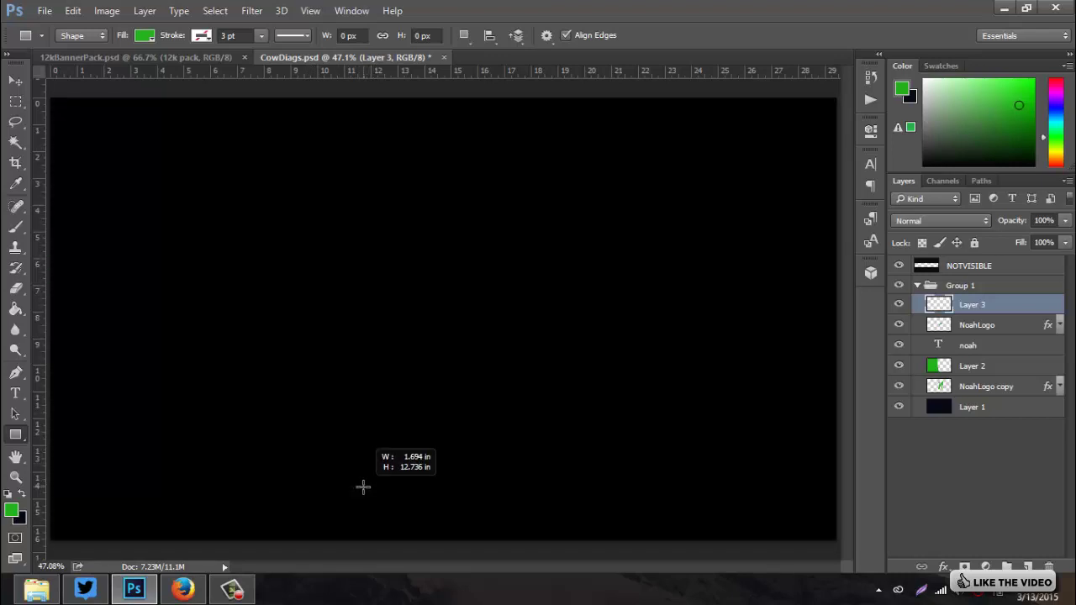
left_click_drag(363, 487, 363, 488)
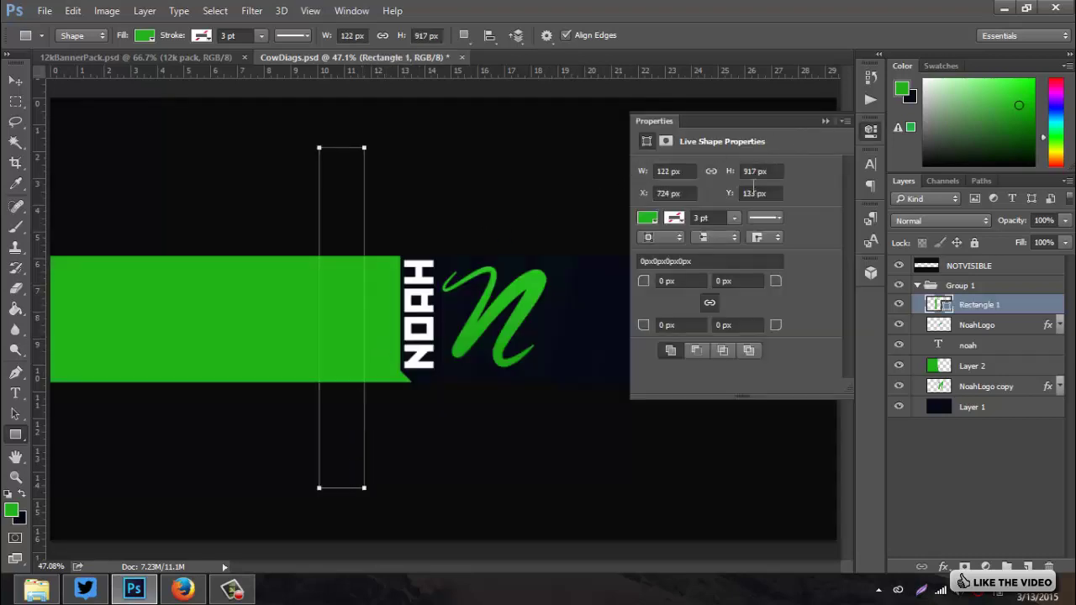
Fill the rectangle with the recently used dark navy and rasterize its layer
left_click(646, 220)
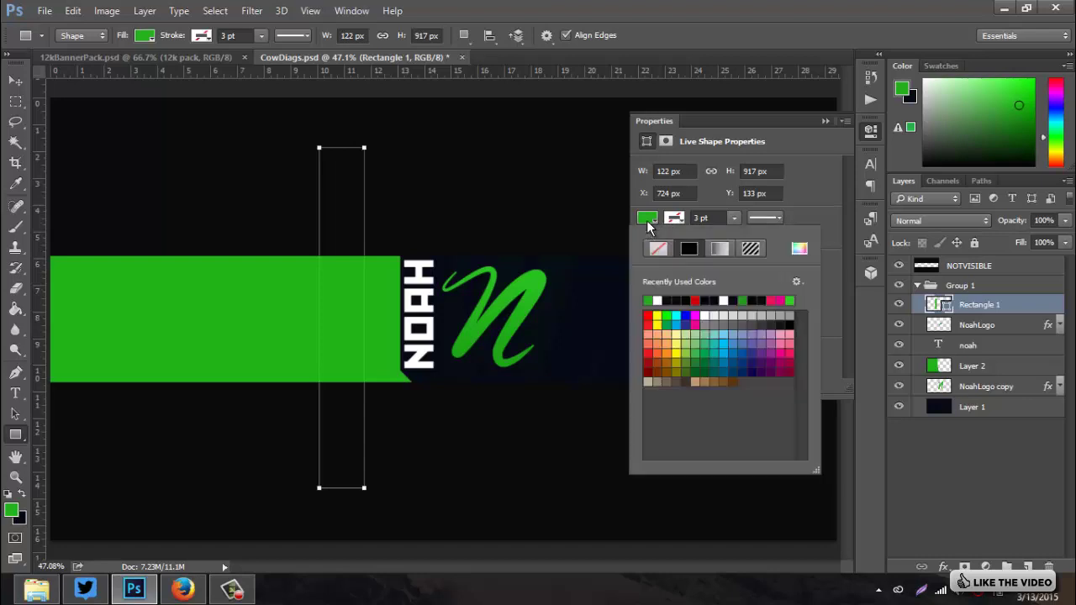
left_click(671, 300)
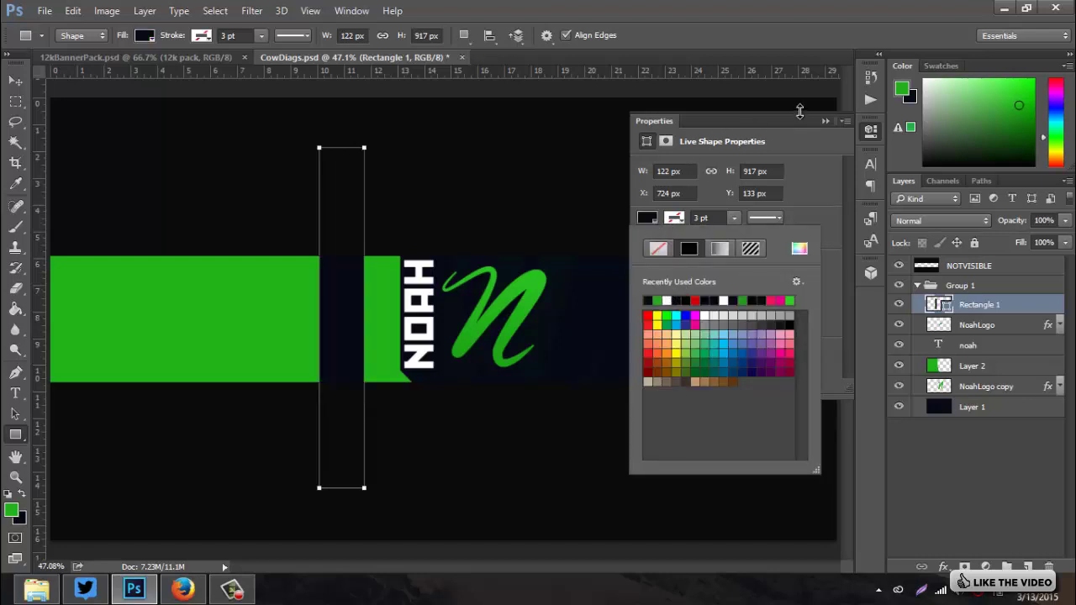
left_click(824, 121)
right_click(979, 305)
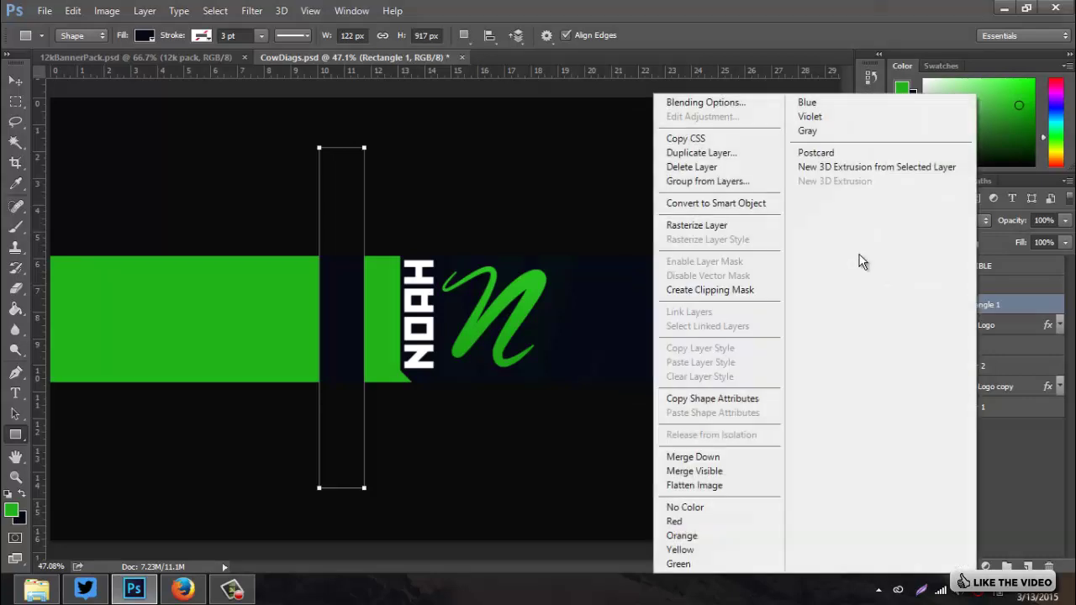
left_click(739, 229)
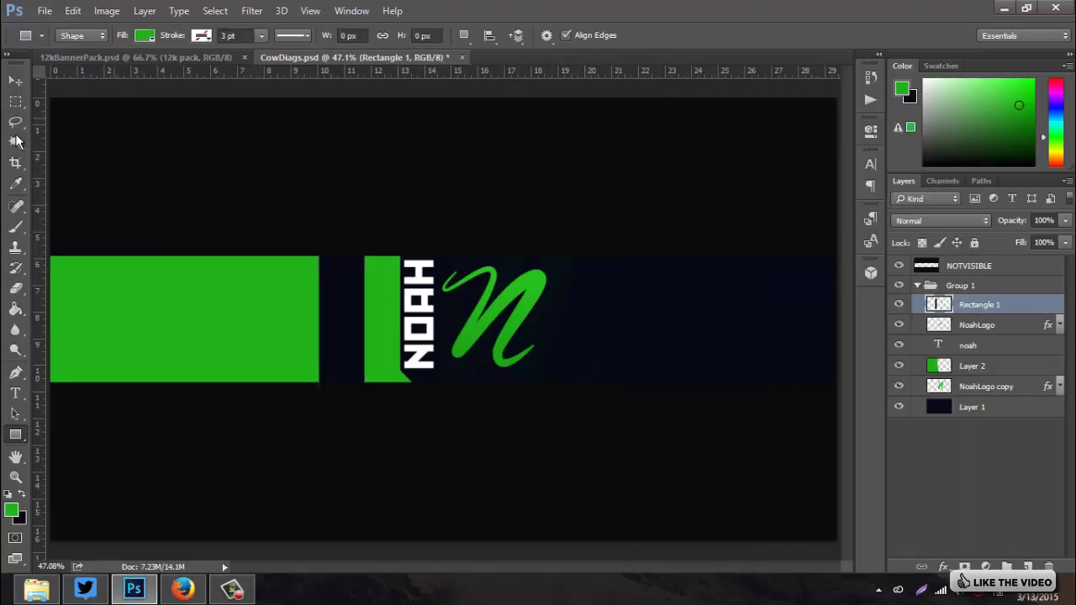
Rotate the dark rectangle to -45° with Free Transform to make a diagonal stripe across the green area
left_click(15, 80)
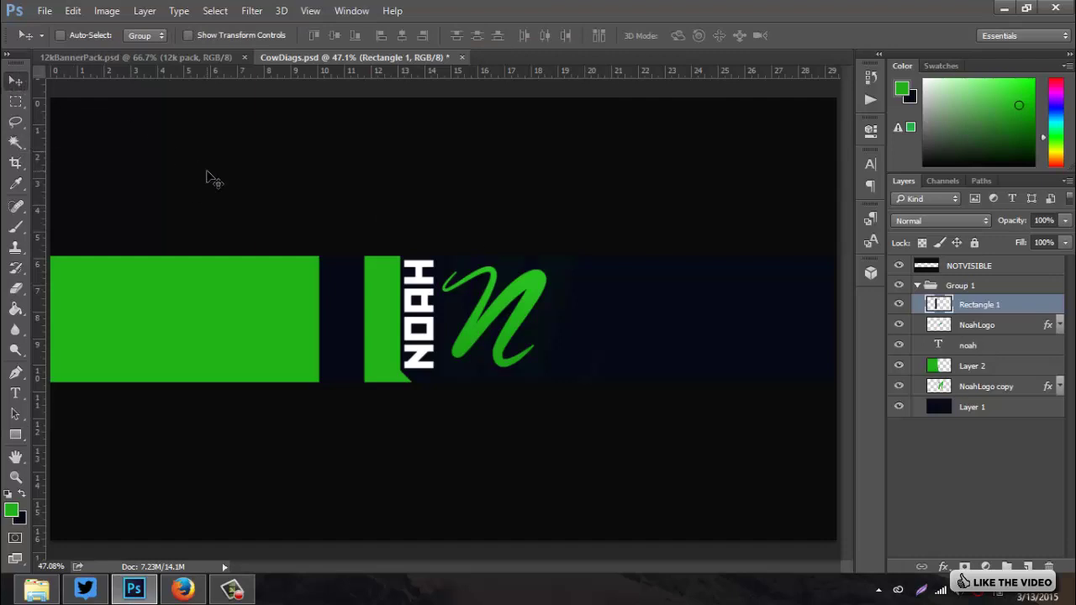
key("ctrl+t")
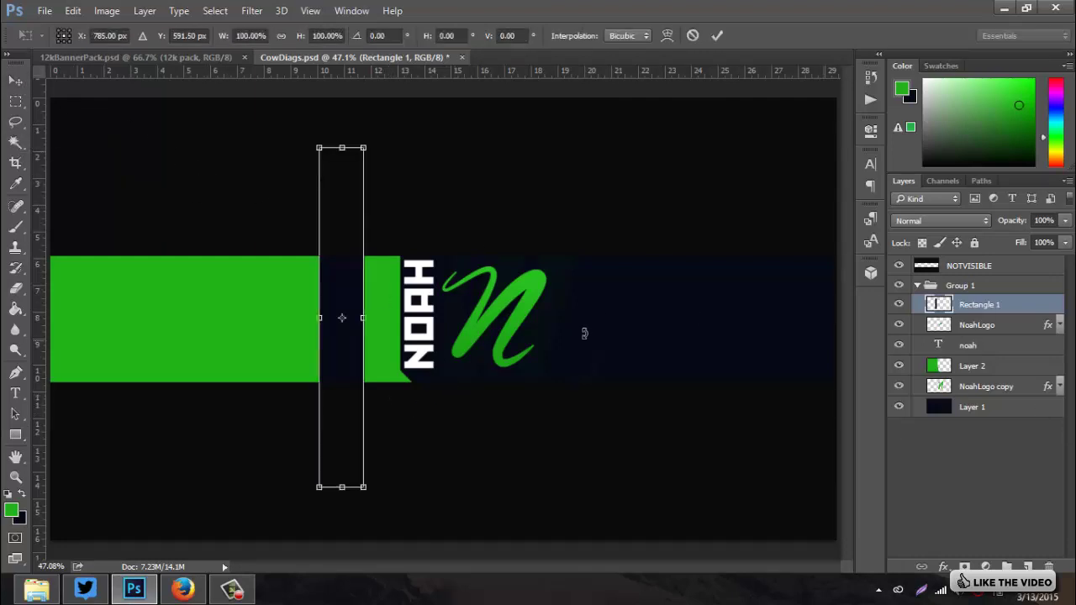
left_click_drag(440, 467, 480, 348)
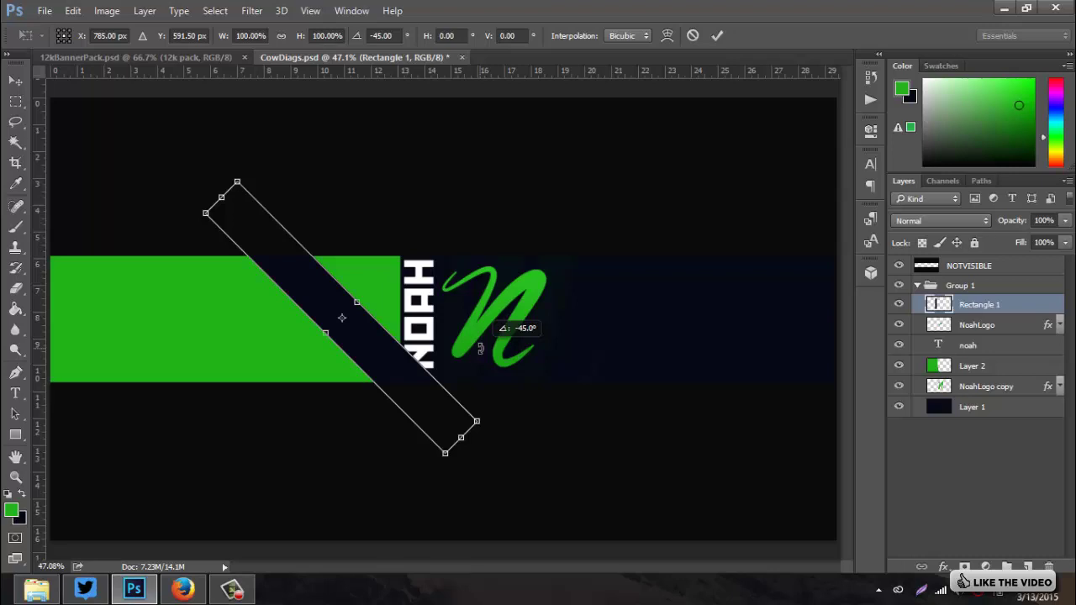
left_click_drag(481, 348, 480, 348)
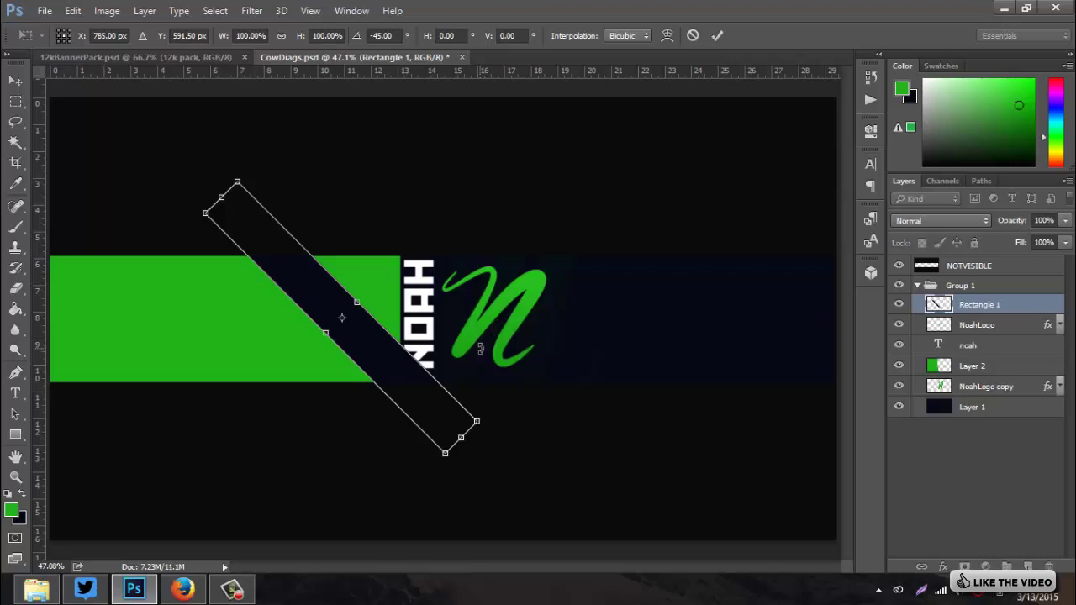
key("Return")
Nudge the diagonal dark stripe left until it clears the vertical name and sits inside the green area
key("shift+Left")
key("shift+Left")
key("shift+Left")
key("shift+Left")
key("shift+Left")
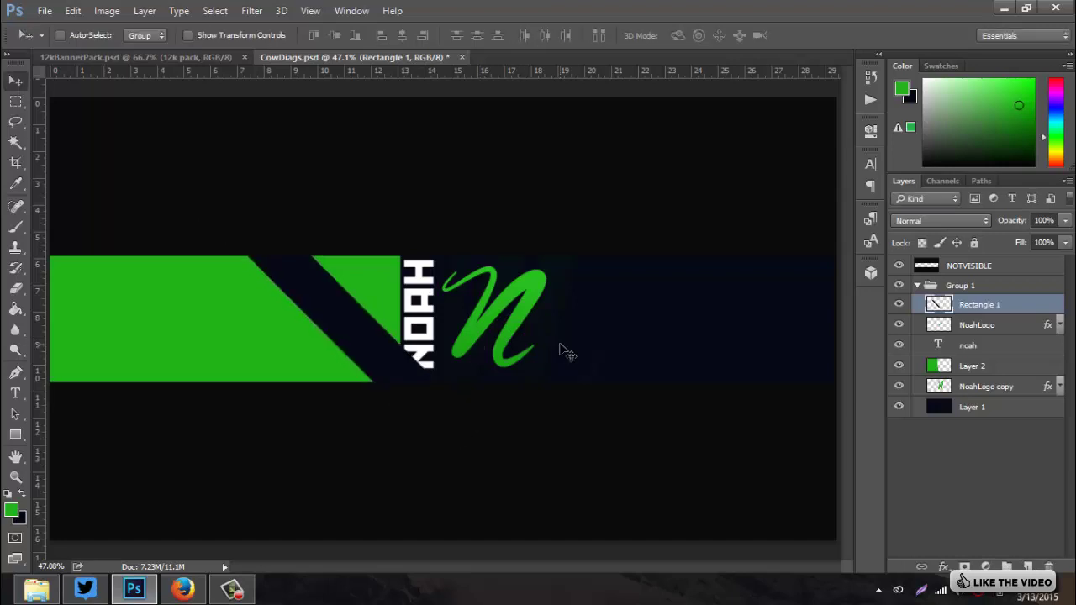
key("shift+Left")
key("shift+Left")
key("shift+Left")
key("shift+Left")
key("shift+Left")
key("shift+Left")
key("shift+Left")
key("shift+Left")
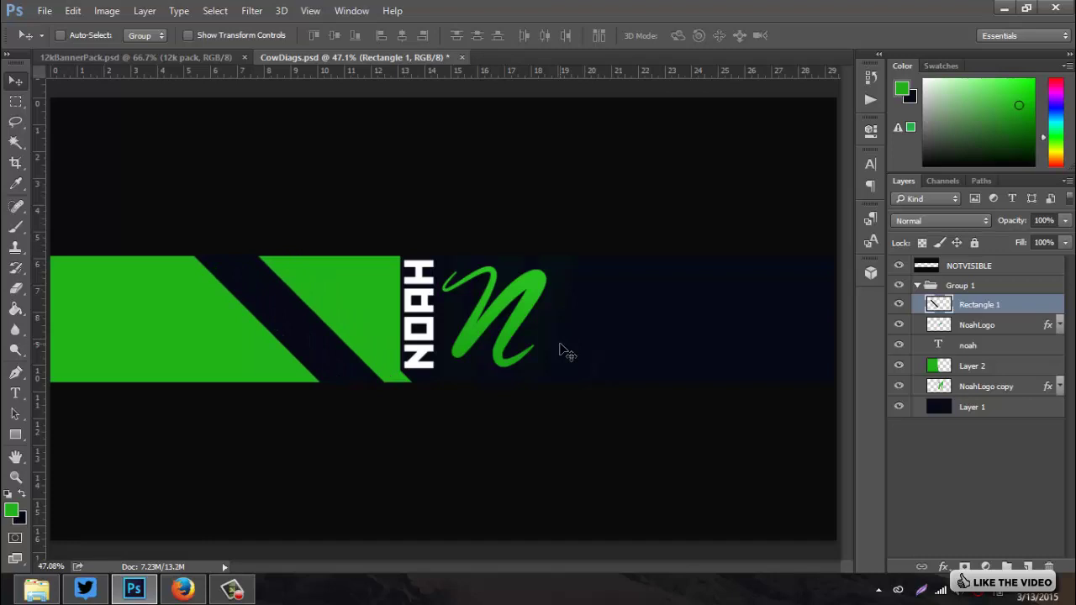
Delete the stripe's ends above and below the visible band, and check the trim with the NOTVISIBLE layer hidden temporarily
left_click(23, 105)
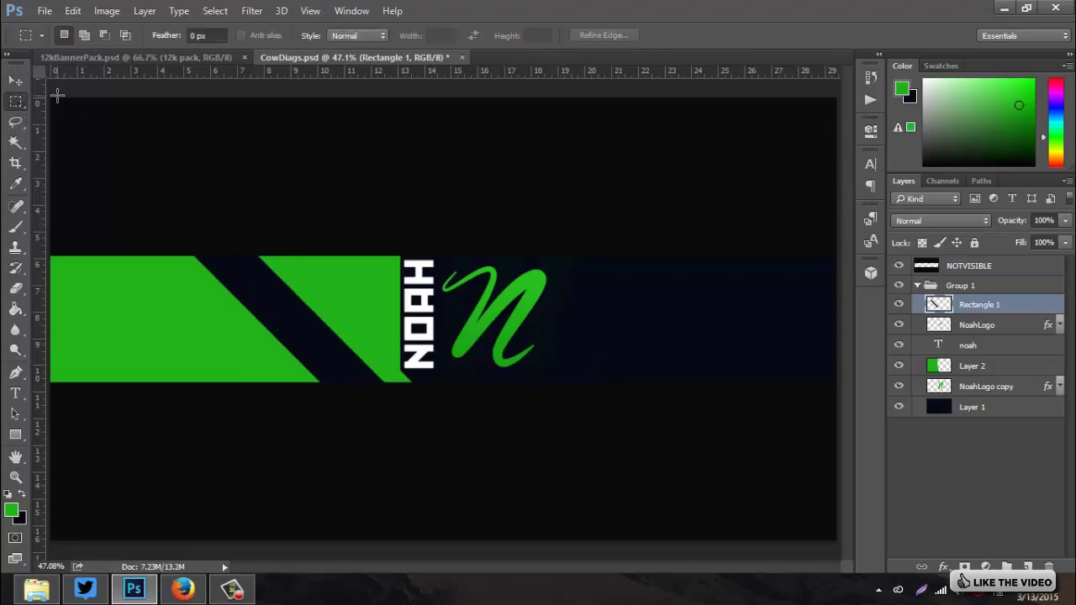
left_click_drag(55, 97, 365, 244)
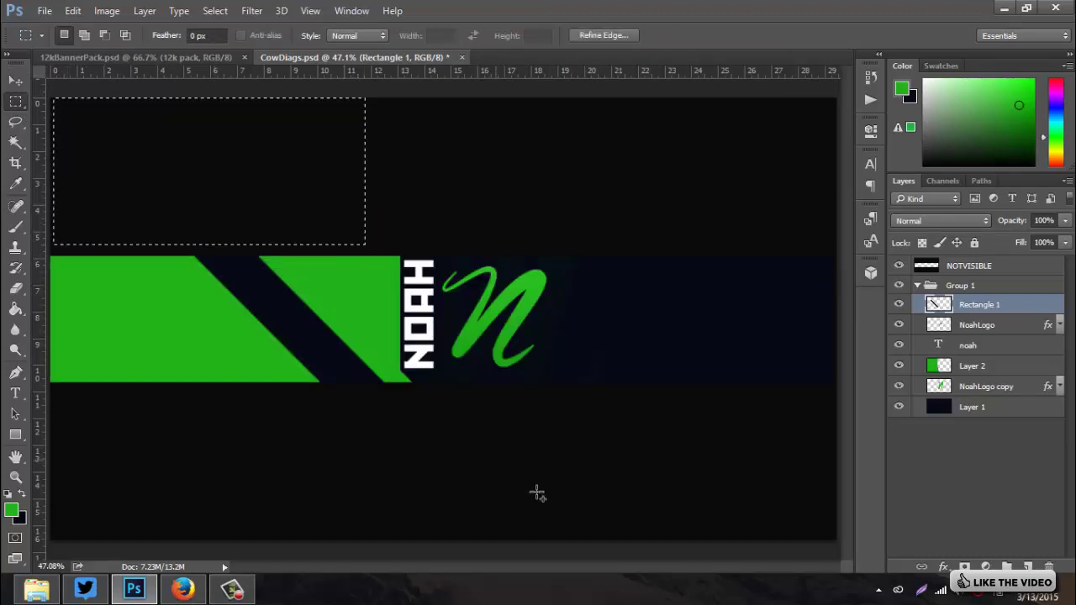
left_click_drag(646, 544, 177, 403)
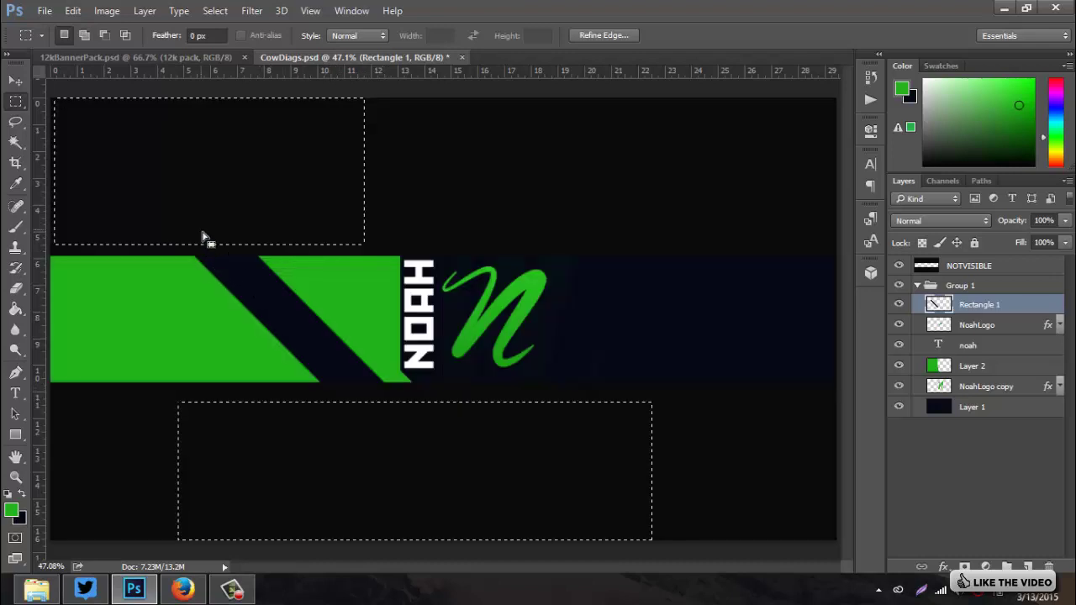
left_click(366, 473)
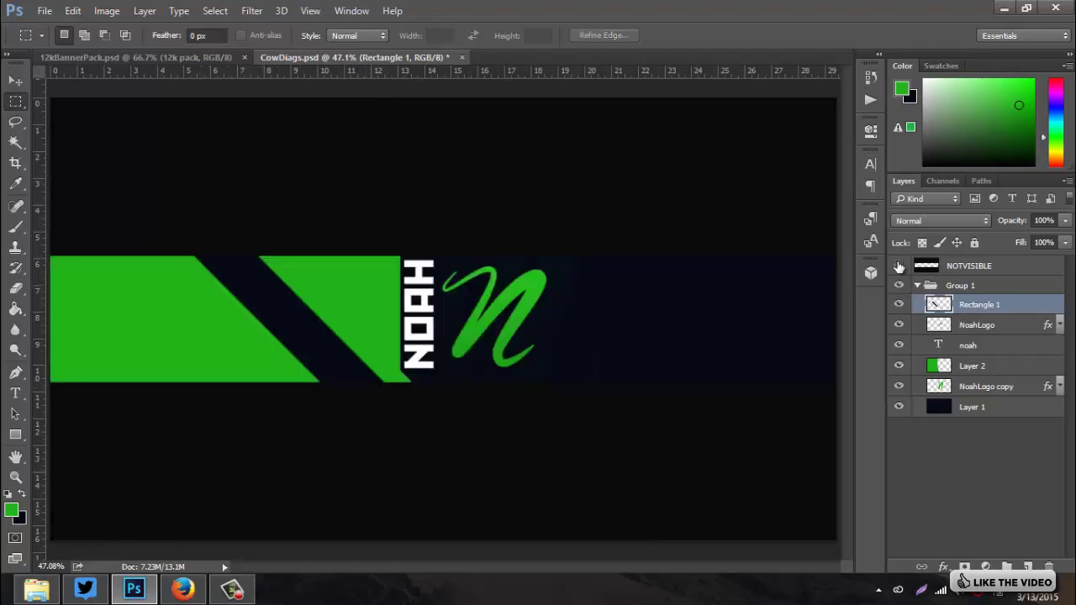
left_click(899, 266)
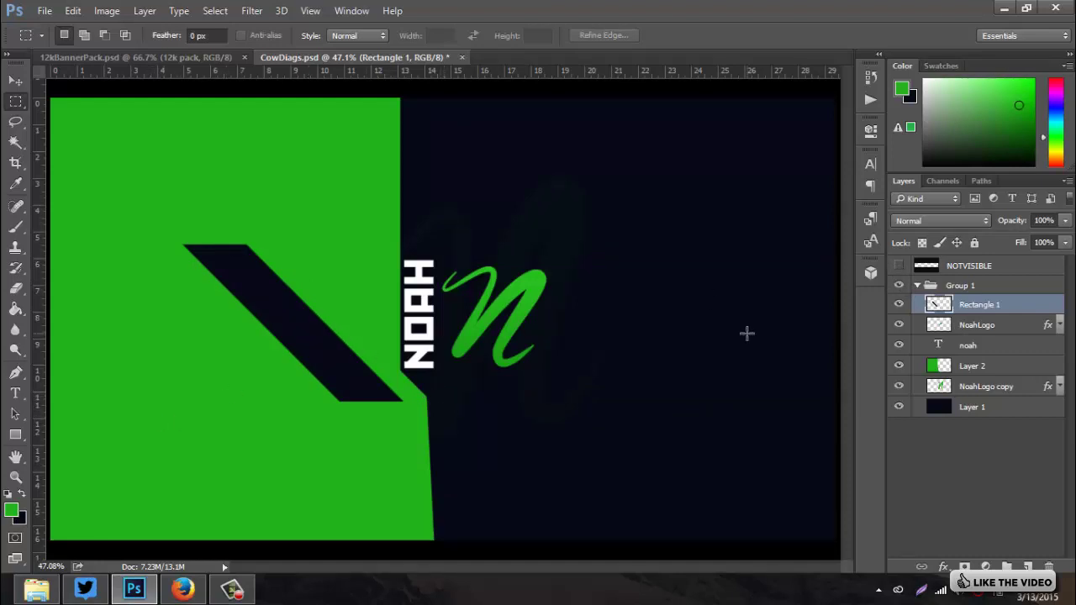
left_click(899, 265)
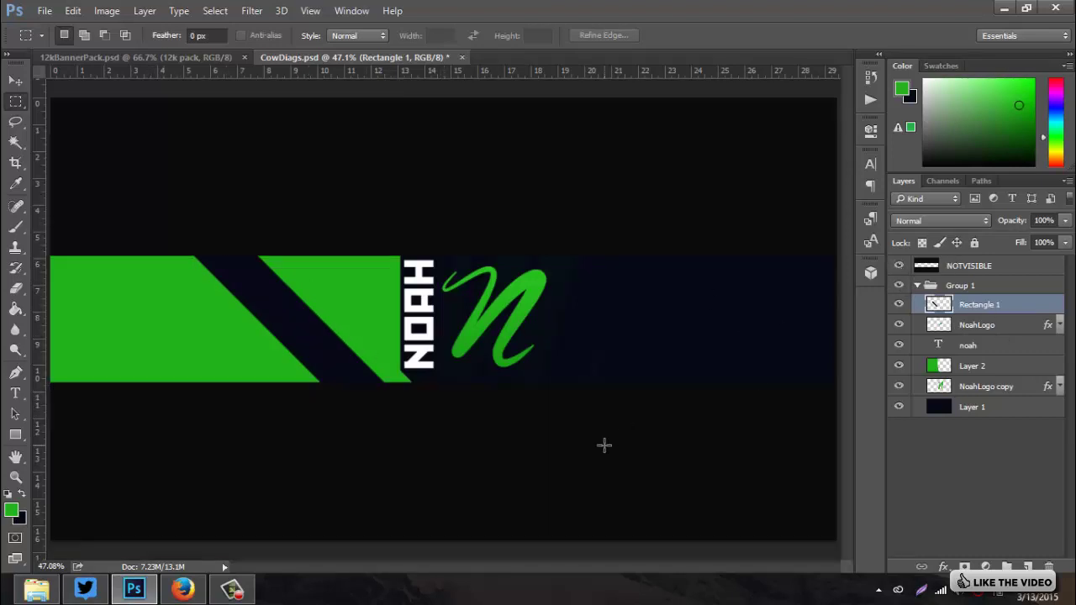
Duplicate the Rectangle 1 stripe layer and turn the lower original white with a Hue/Saturation Lightness of +100
key("ctrl+j")
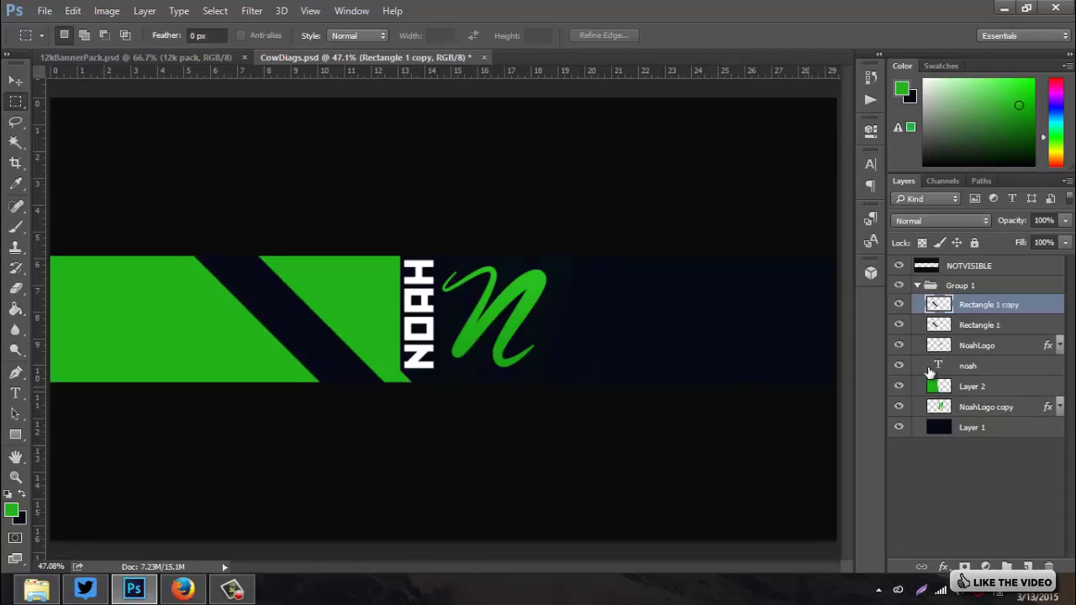
left_click(972, 326)
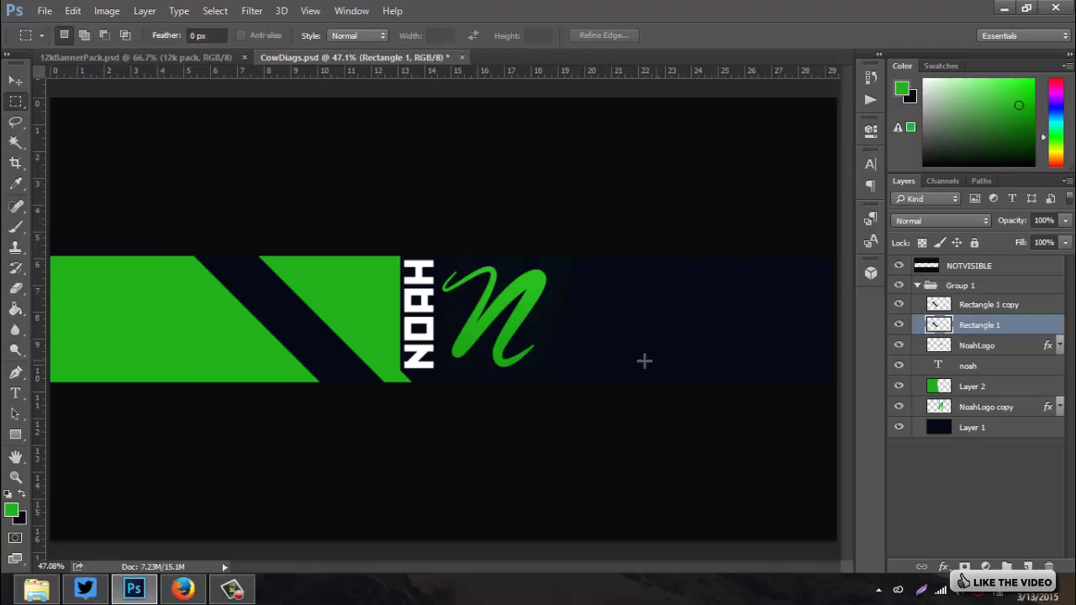
key("ctrl+u")
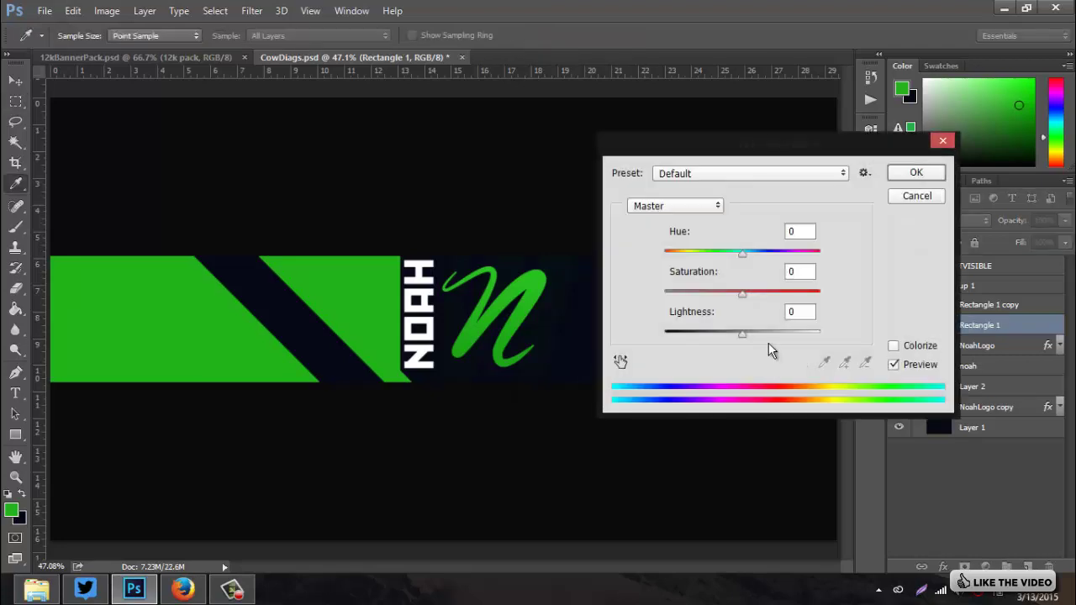
left_click_drag(769, 333, 840, 331)
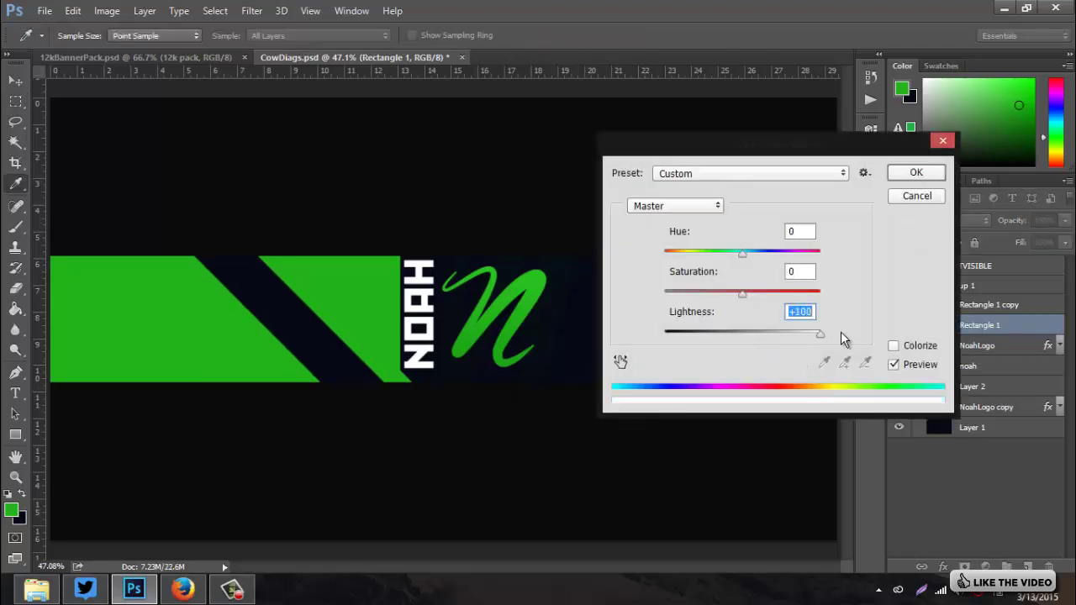
left_click(916, 176)
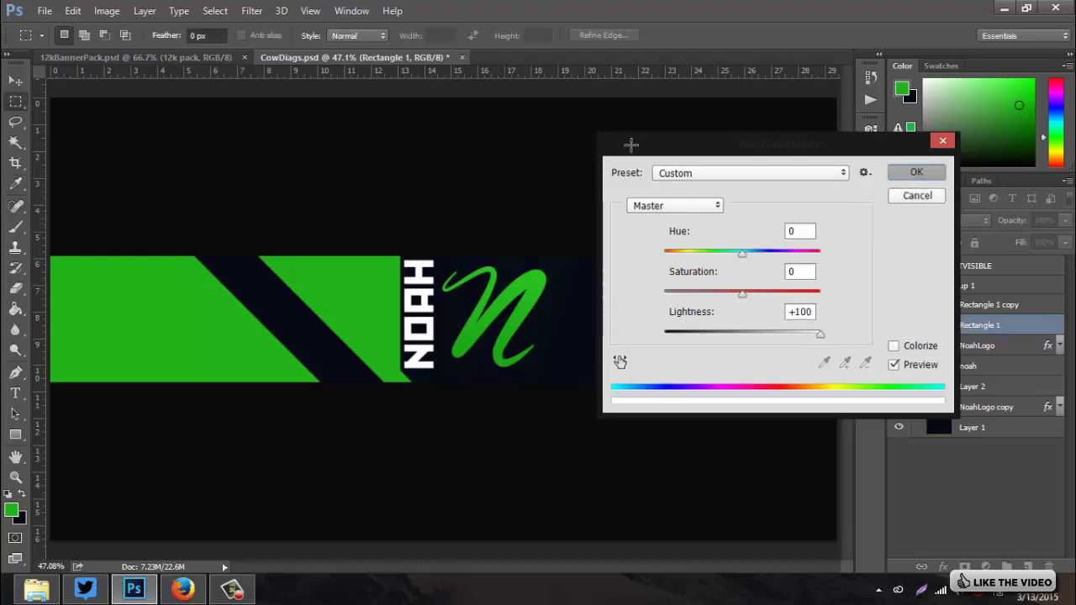
Nudge the white stripe left so it forms a thin white edge along the dark stripe's left side
key("Left")
key("Left")
key("Left")
key("Left")
key("Left")
key("Left")
key("Left")
key("Left")
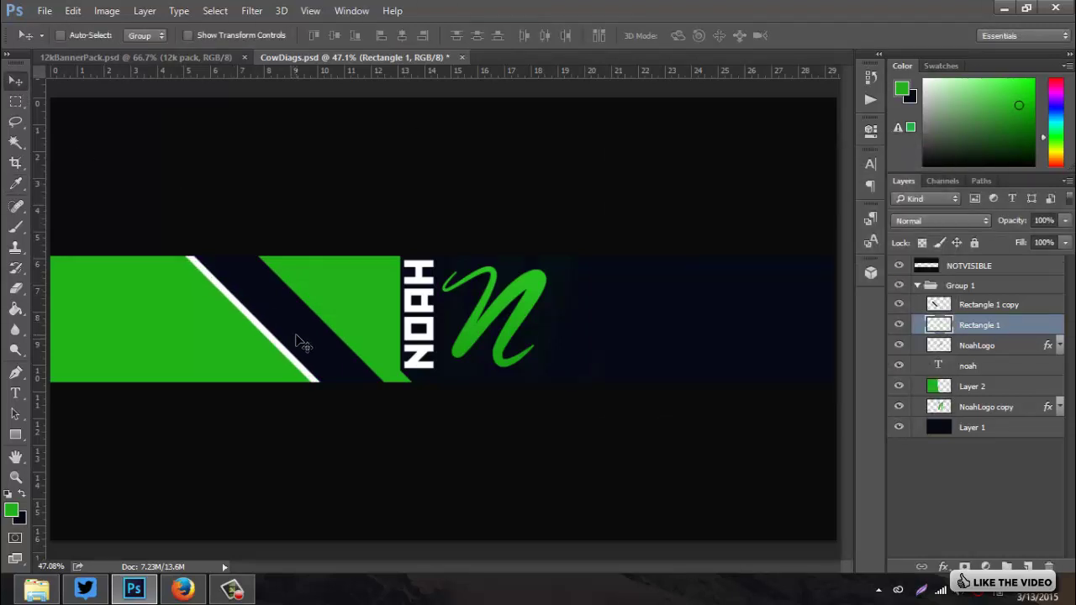
Shift the white stripe up and left, and nudge it back right so it forms a thicker edge along the dark stripe
key("ctrl")
mouse_move(272, 311)
left_mouse_down()
mouse_move(254, 300)
mouse_move(267, 311)
left_mouse_up()
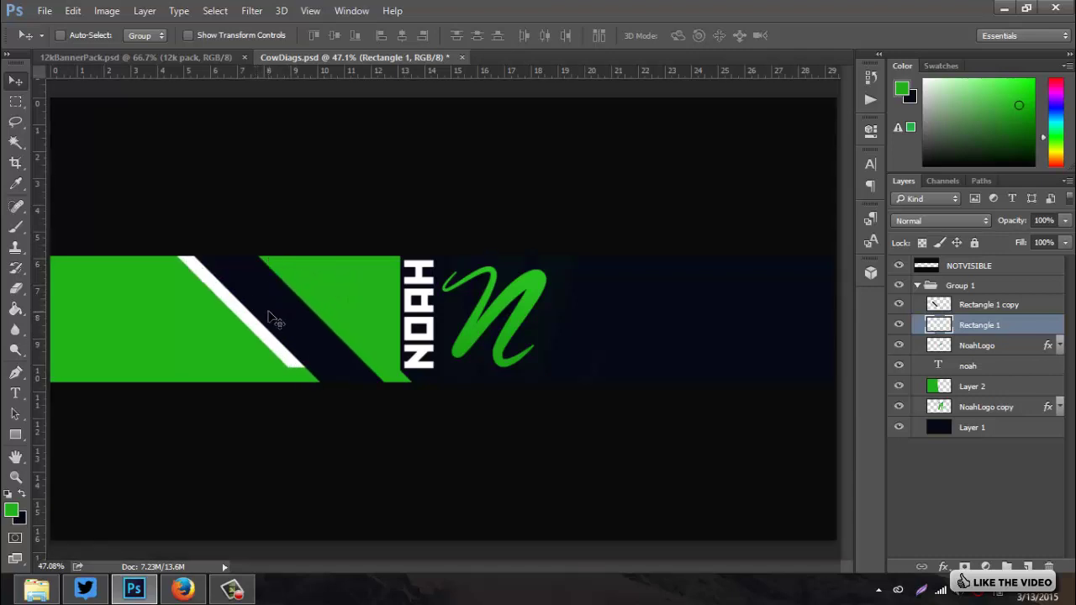
key("Right")
key("Right")
key("Right")
key("Right")
key("Right")
key("Right")
key("Right")
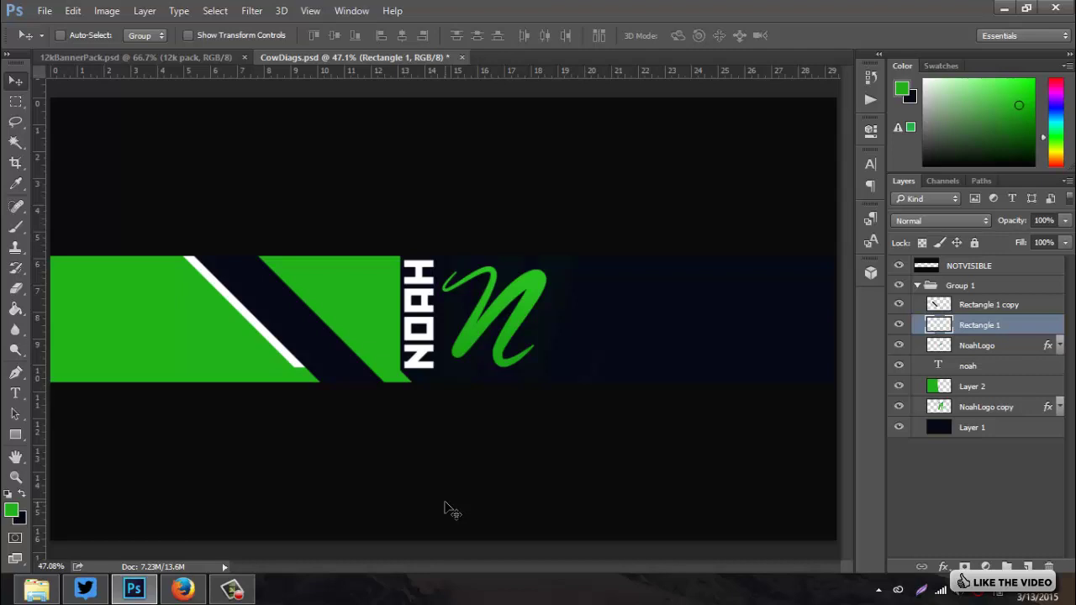
Duplicate the dark stripe layer Rectangle 1 copy and nudge the duplicate left until it completely covers the white edge
left_click(985, 306)
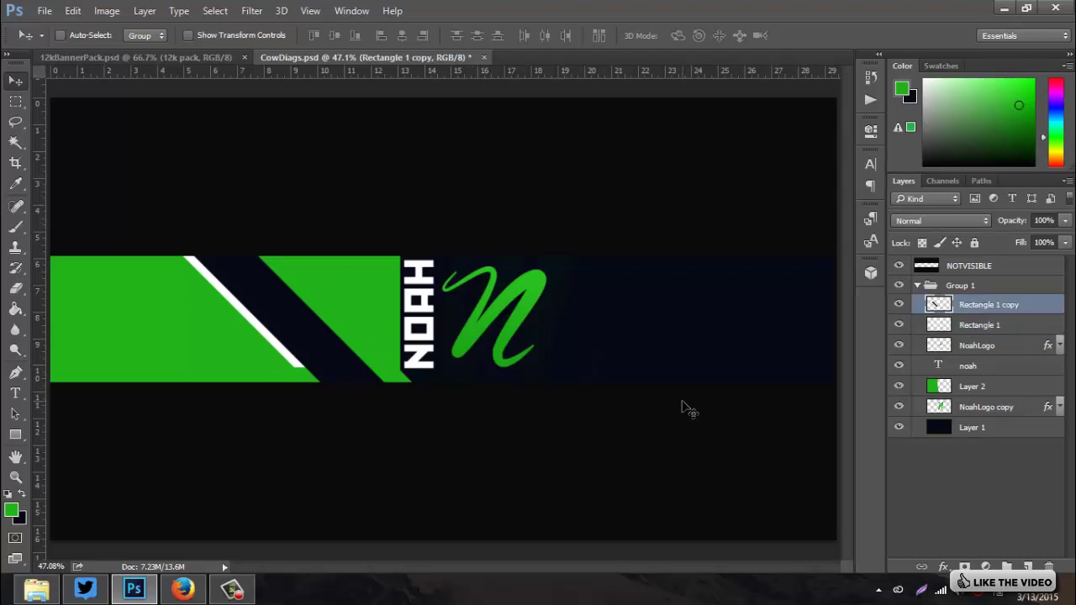
key("ctrl+j")
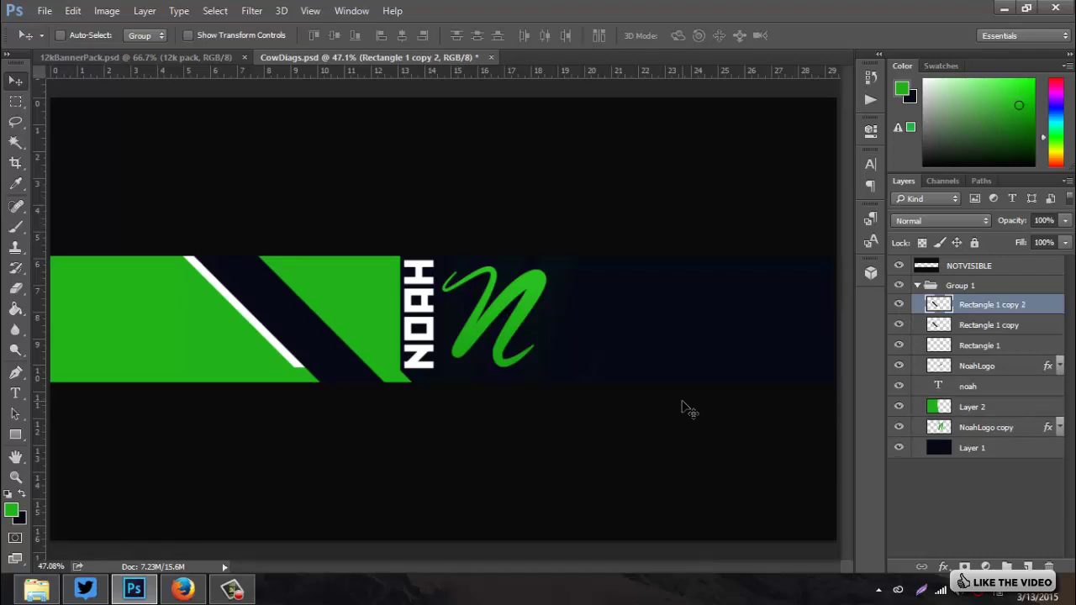
key("Left")
key("Left")
key("Left")
key("Left")
key("Left")
key("Left")
key("Left")
key("Left")
key("Left")
key("Left")
key("Left")
key("Left")
key("Left")
key("Left")
key("Left")
key("Left")
key("Left")
key("Left")
key("Left")
key("Left")
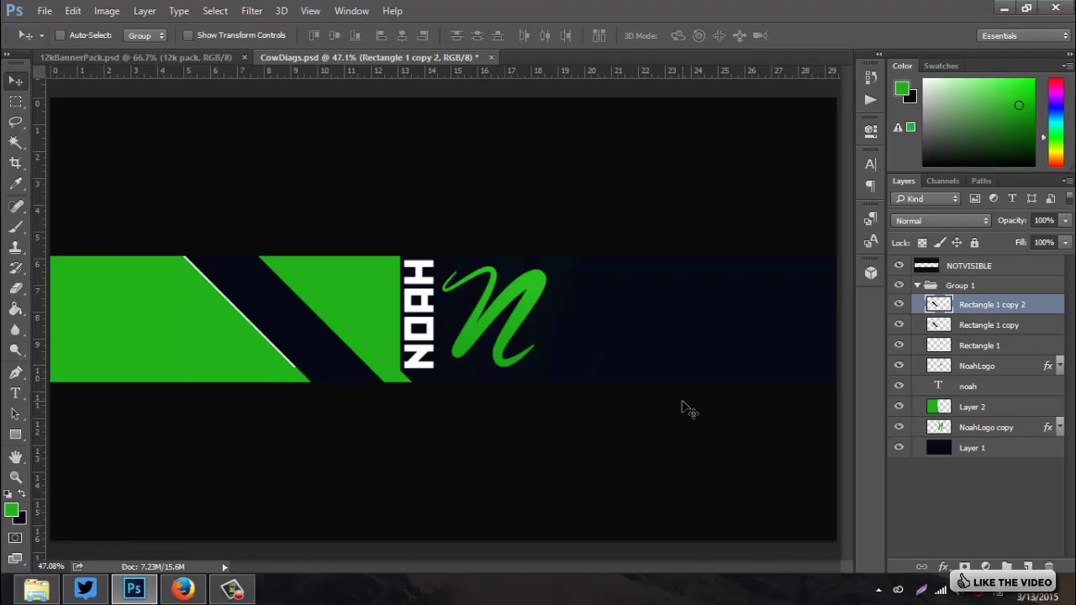
key("Left")
key("Left")
key("Left")
key("Left")
key("Left")
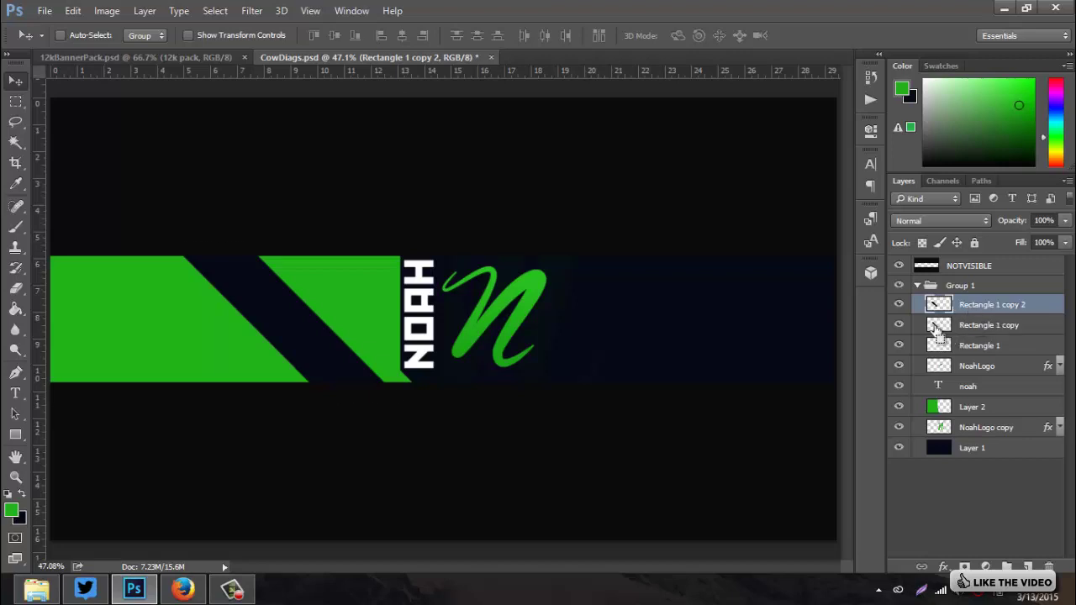
Cut away the duplicate's overlap with the original dark stripe and move the remaining thin sliver to the stripe's right side
left_click(937, 328, "ctrl")
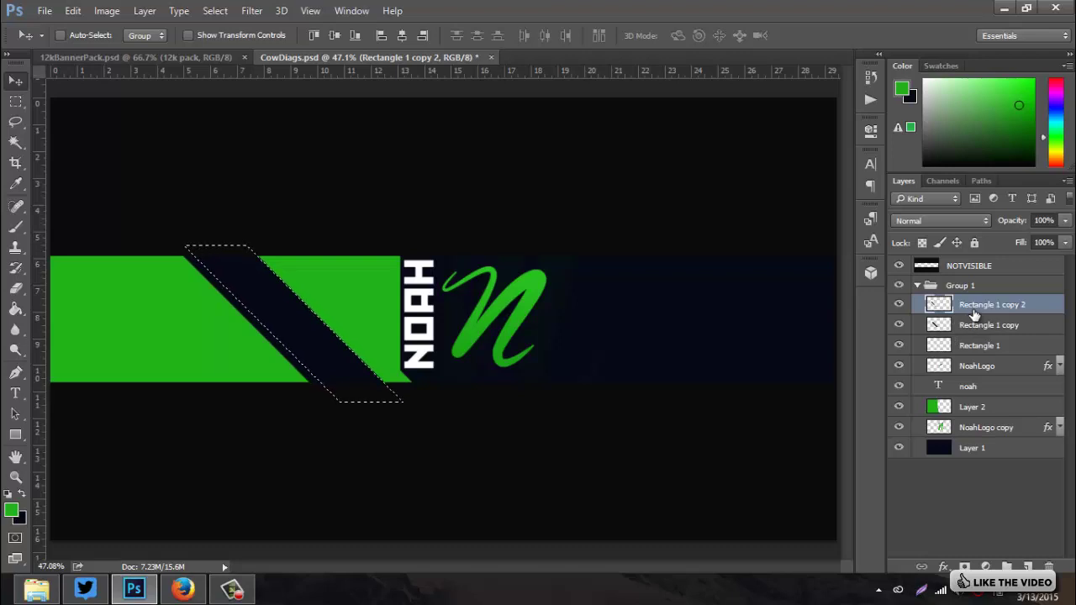
key("ctrl+d")
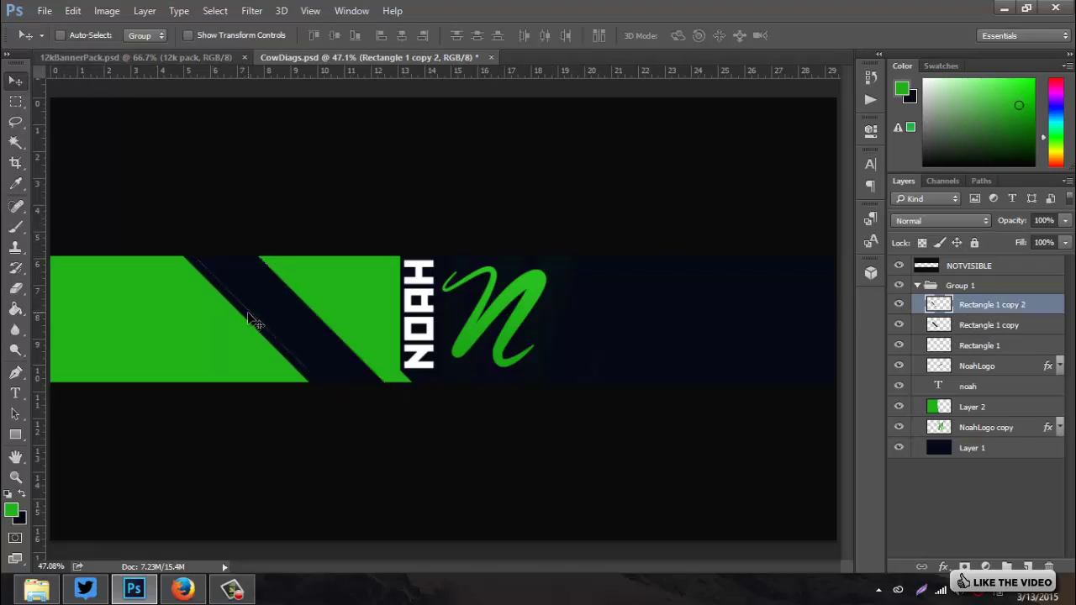
left_click_drag(236, 319, 325, 301)
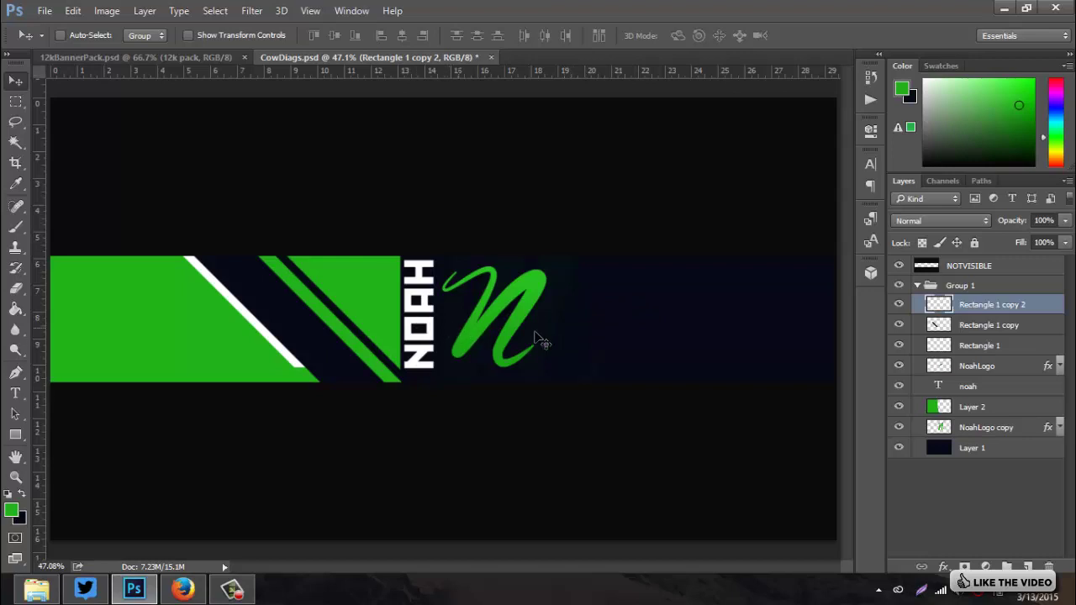
Duplicate the thin dark stripe and turn the copy white with a Hue/Saturation Lightness of +100
key("ctrl+j")
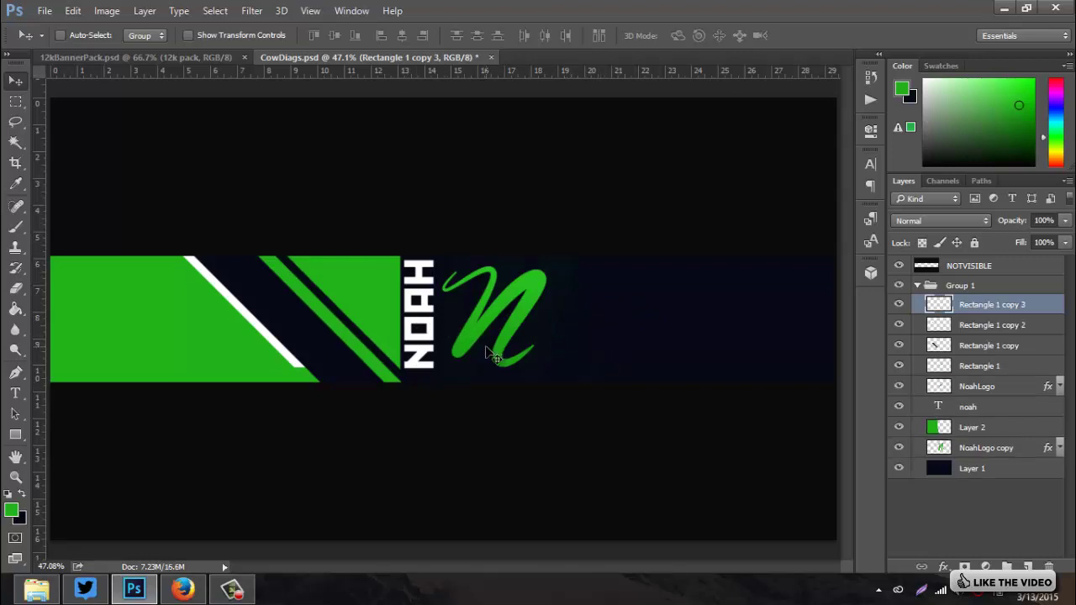
key("ctrl+u")
left_click_drag(746, 337, 879, 318)
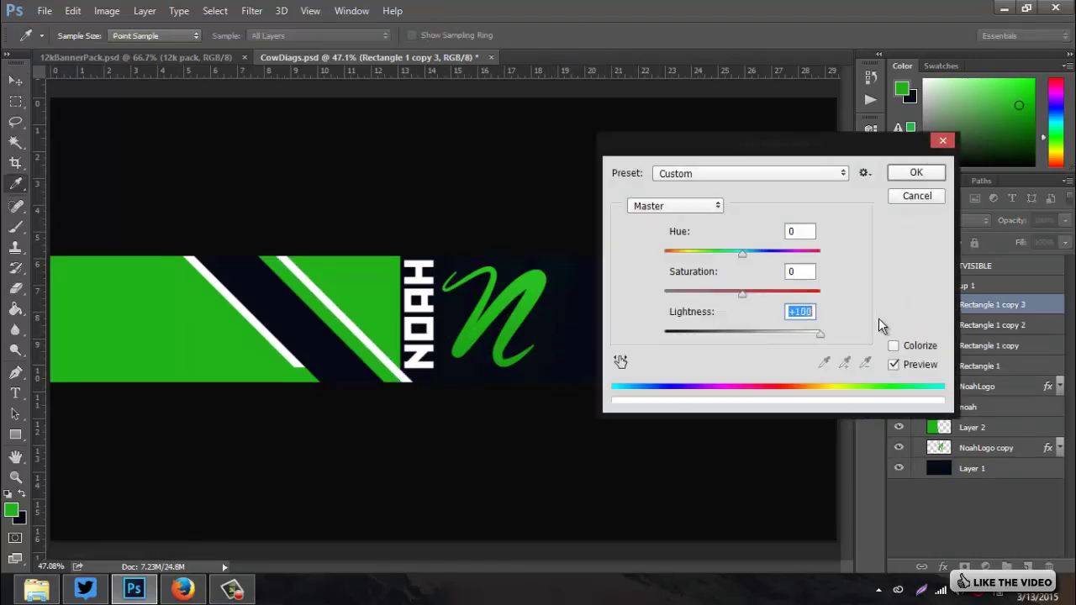
left_click(935, 172)
Move the thin white stripe onto the lower part of the wide dark stripe, close to the white edge
left_click_drag(341, 327, 356, 384)
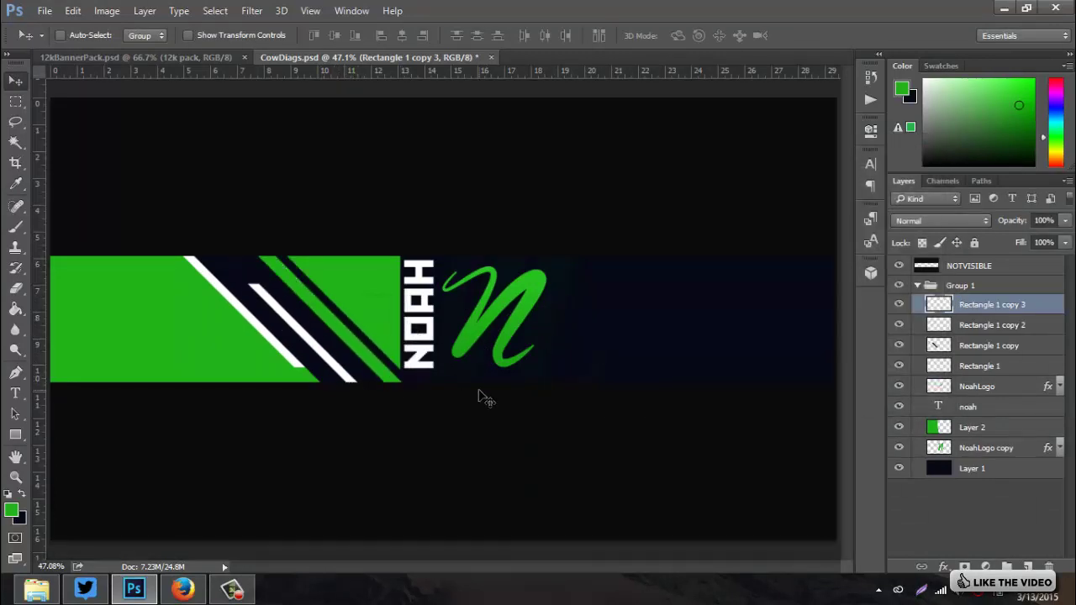
key("Left")
key("Left")
key("Left")
key("Left")
key("Left")
key("Left")
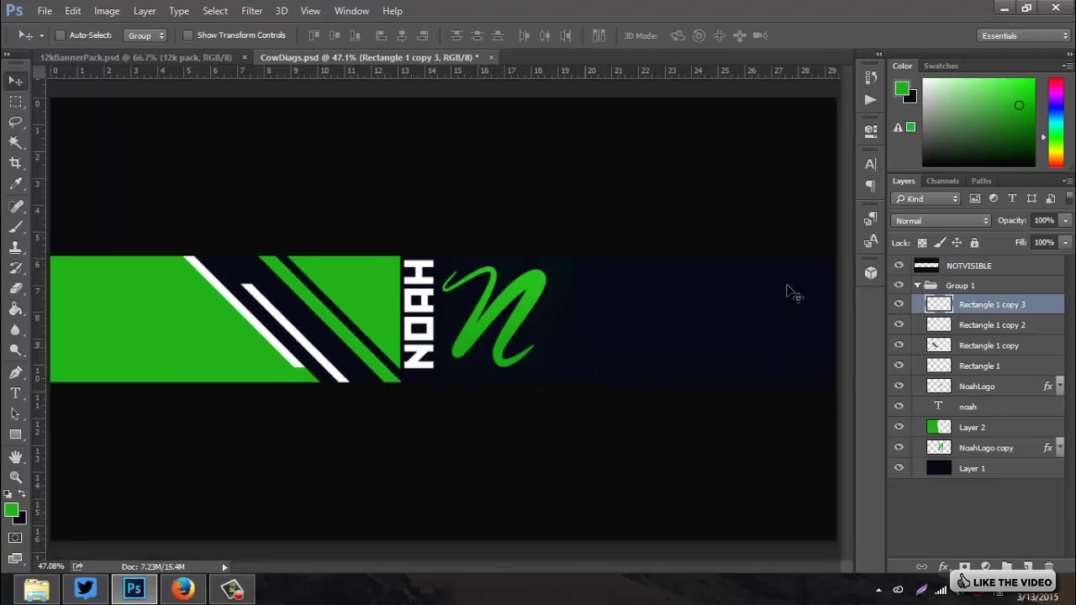
Duplicate the thin dark stripe Rectangle 1 copy 2, stagger the two diagonally, and turn the upper copy white with Lightness +100
left_click(1000, 327)
left_click_drag(366, 357, 313, 281)
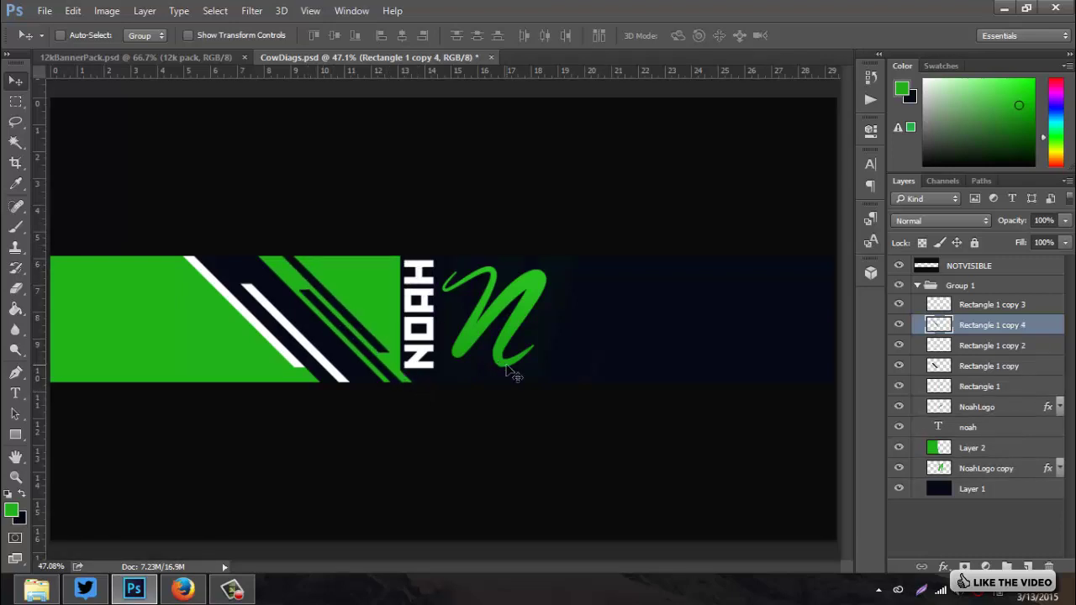
key("ctrl+u")
left_click_drag(774, 336, 873, 341)
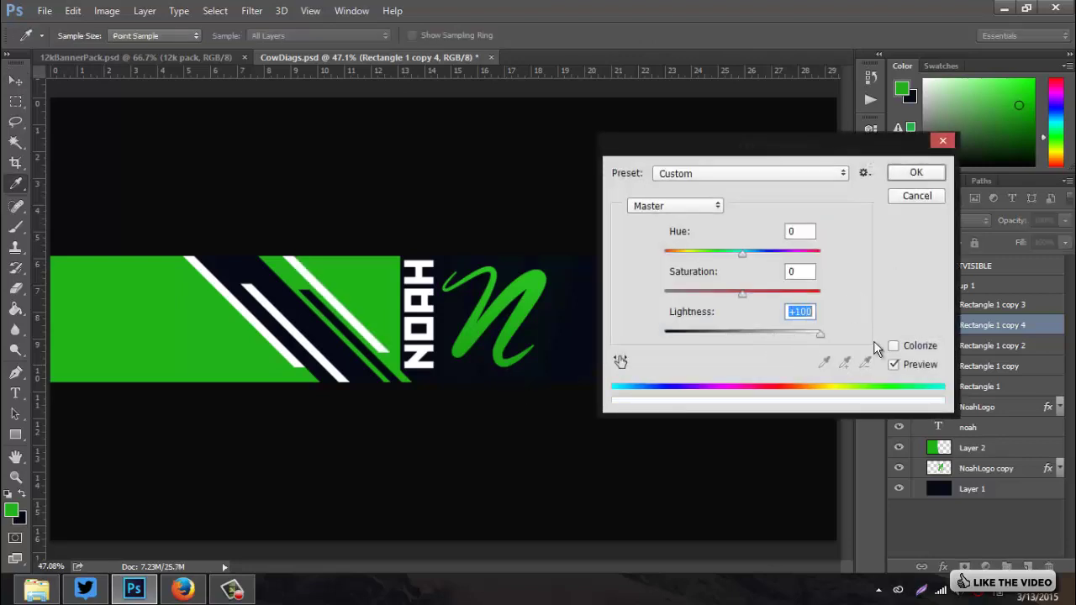
left_click(917, 174)
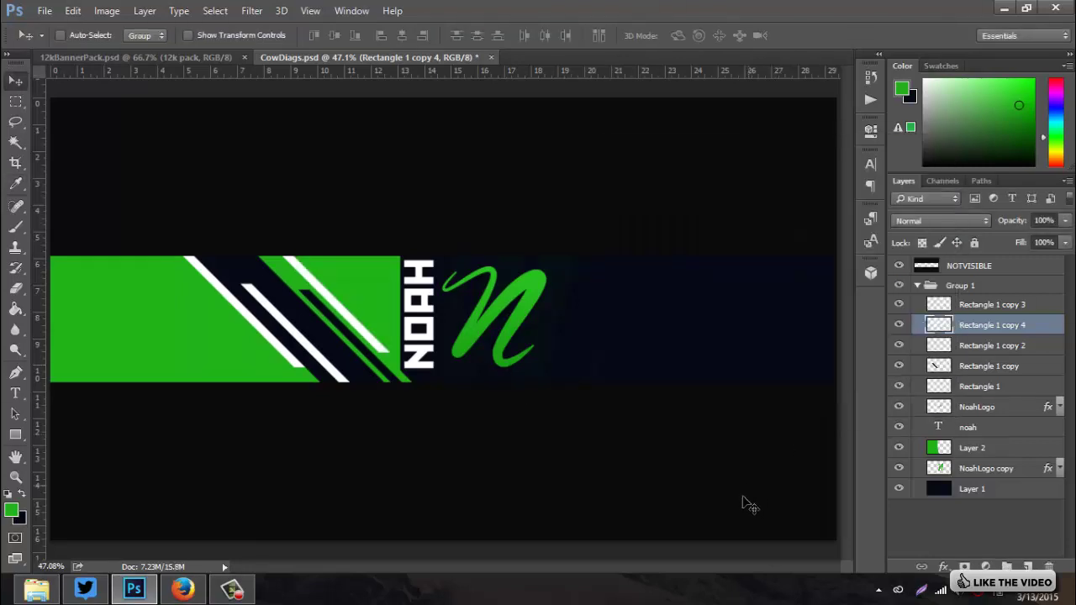
Duplicate the thin dark stripe Rectangle 1 copy 2 again and place the copy along the upper-right side of the upper white stripe
left_click(994, 353)
key("ctrl+j")
left_click_drag(377, 365, 360, 300)
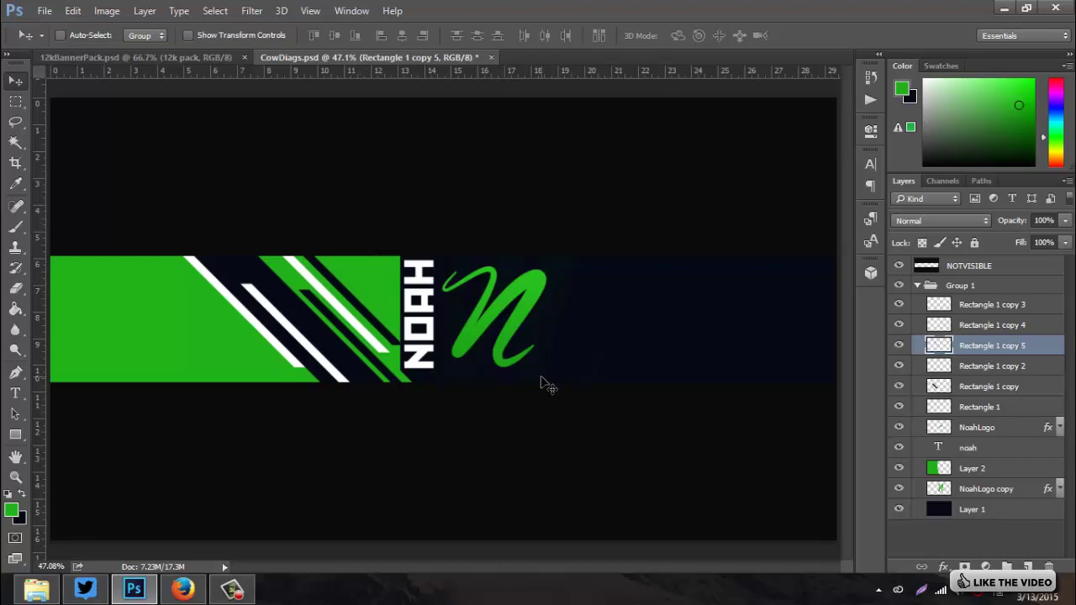
Duplicate the wide white Rectangle 1 stripe, bring the copy to the top of Group 1, and place it in the green area's lower left
left_click(992, 407)
key("ctrl+j")
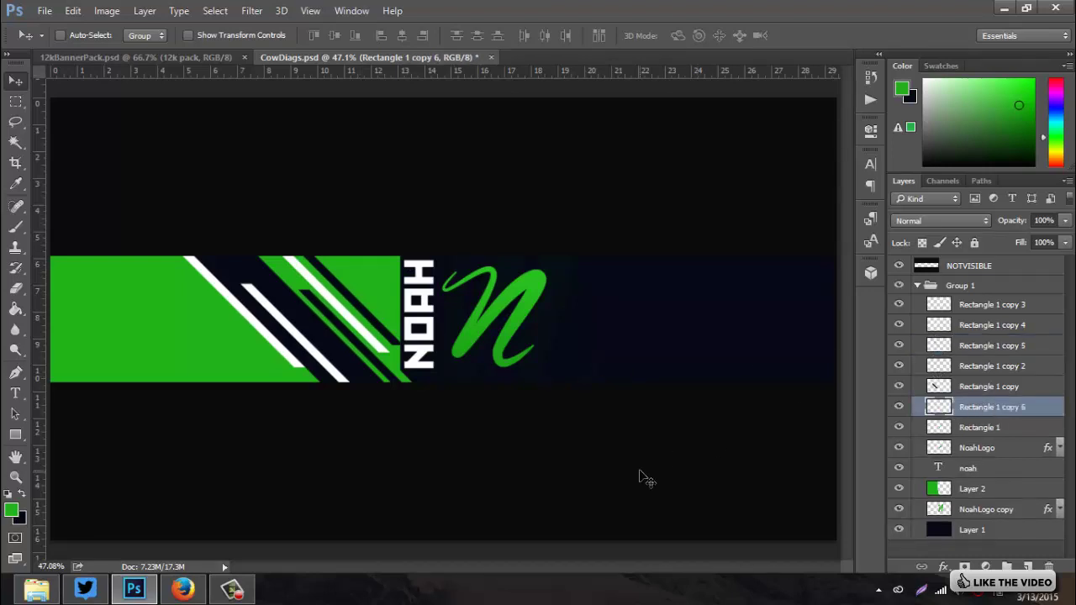
left_click_drag(989, 406, 998, 290)
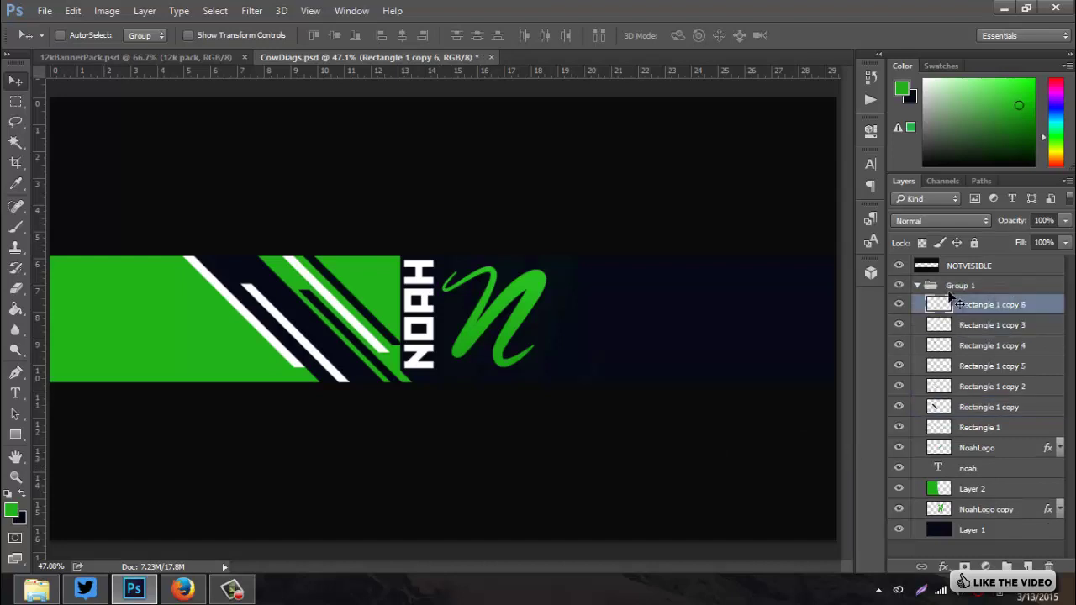
left_click_drag(318, 366, 251, 434)
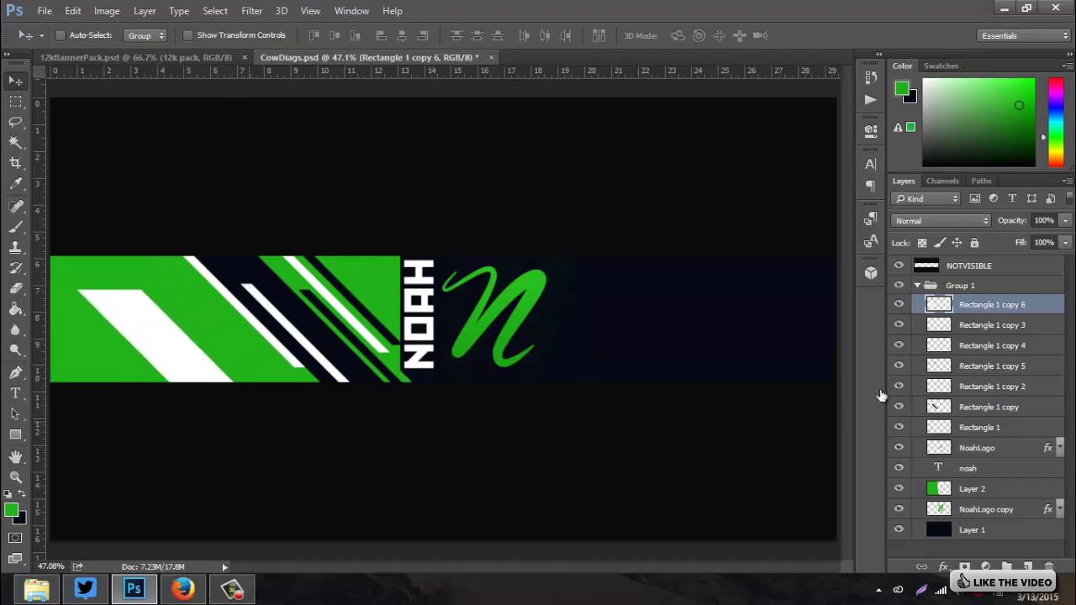
Duplicate the wide dark stripe Rectangle 1 copy, bring it to the top of Group 1, and offset it down-right over the wide white stripe
left_click(988, 412)
key("ctrl+j")
left_click_drag(989, 408, 986, 299)
left_click_drag(340, 334, 277, 410)
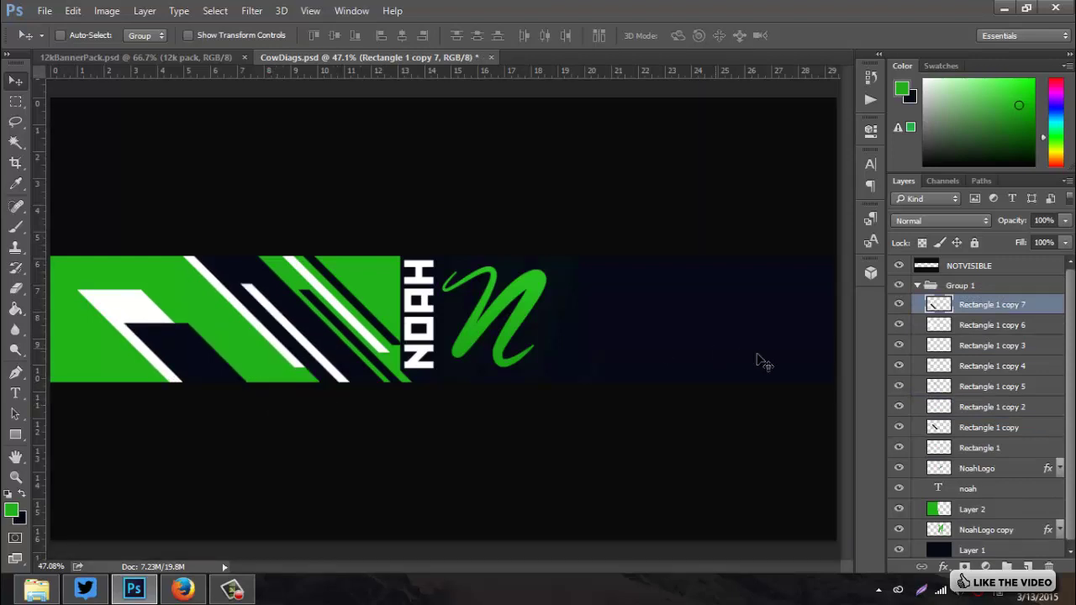
Check which layers hold the individual thin stripes near the vertical name by hiding and showing them one at a time
left_click(899, 346)
left_click(899, 326)
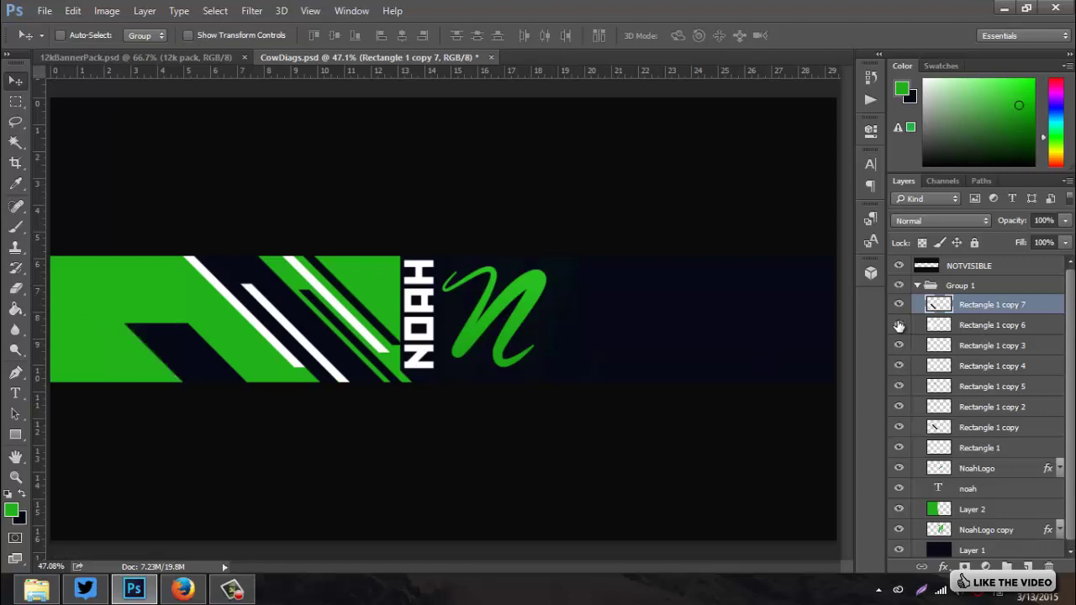
left_click(899, 326)
left_click(899, 367)
left_click(899, 367)
left_click(899, 386)
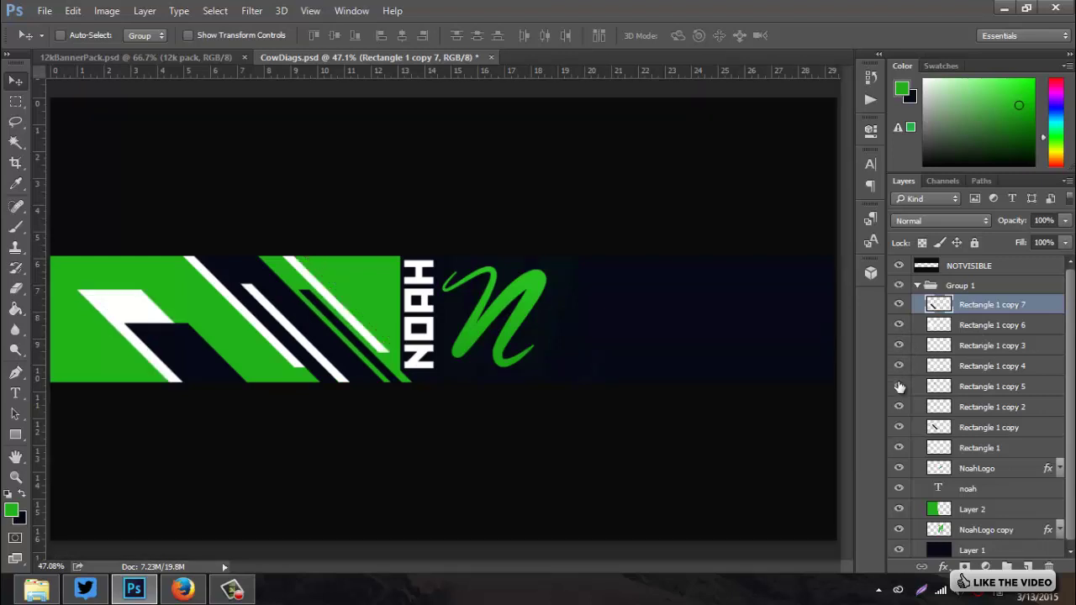
left_click(899, 386)
left_click(898, 407)
left_click(899, 407)
left_click(967, 407)
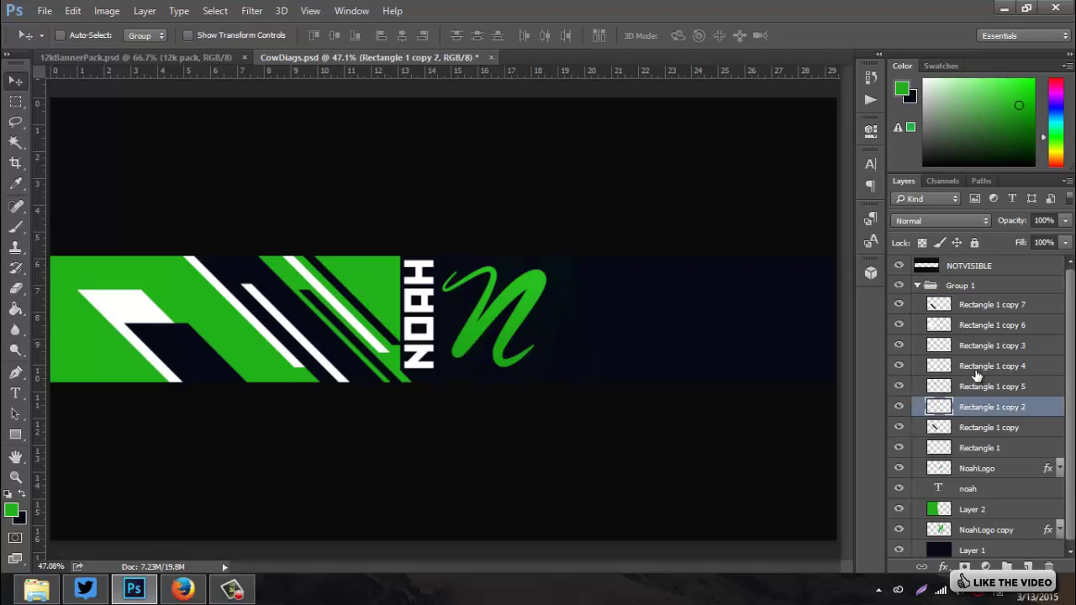
left_click(977, 370, "shift")
key("ctrl+j")
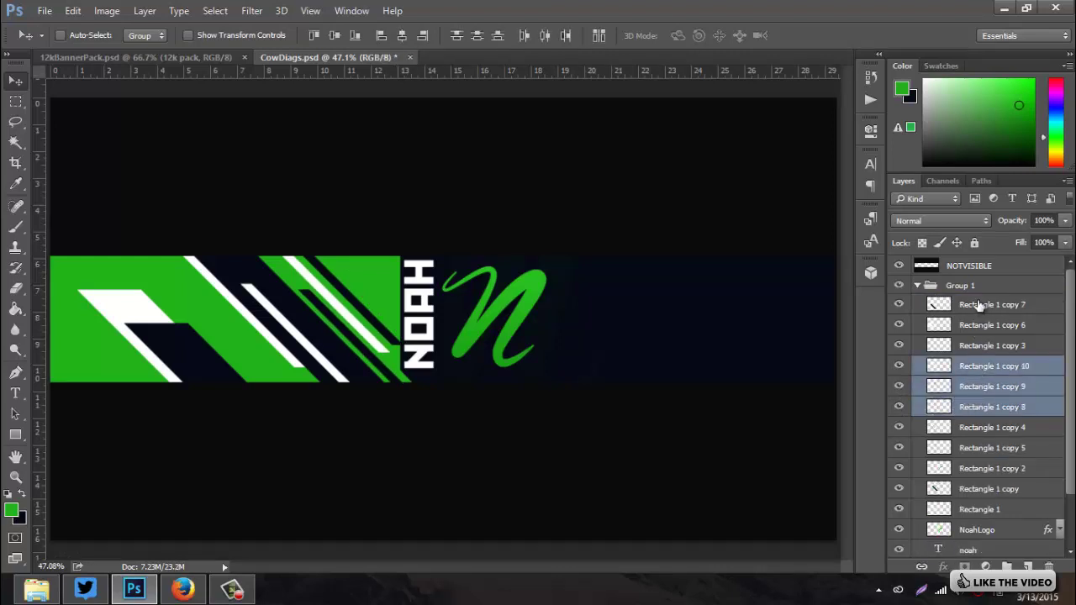
left_click(977, 368)
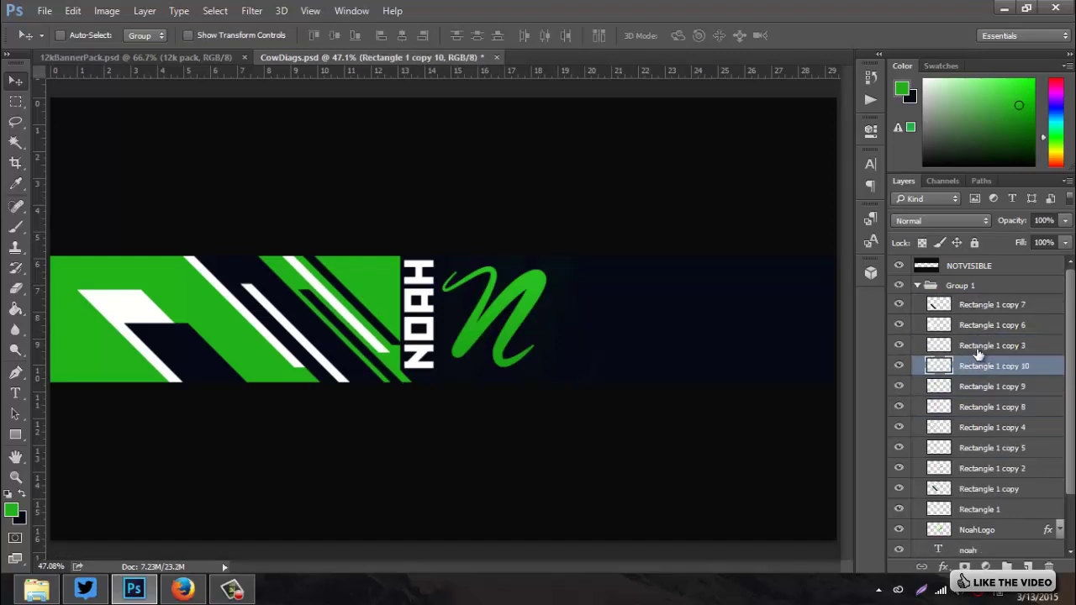
key("ctrl+z")
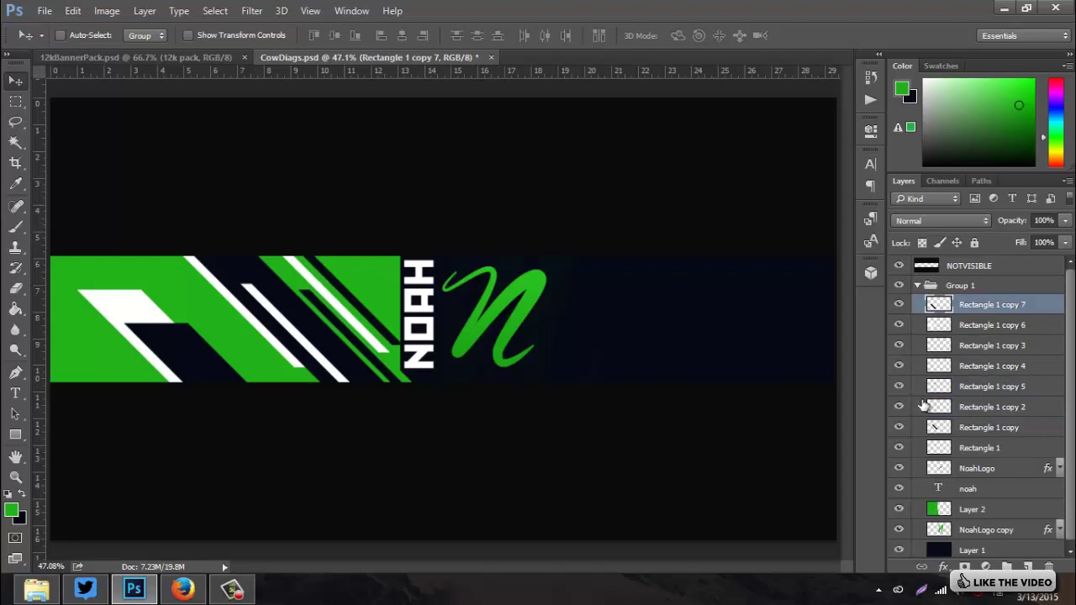
Duplicate the thin stripe layers Rectangle 1 copy 2, copy 5 and copy 4 together and bring the duplicates to the top of Group 1
left_click(899, 386)
left_click(898, 387)
left_click(899, 407)
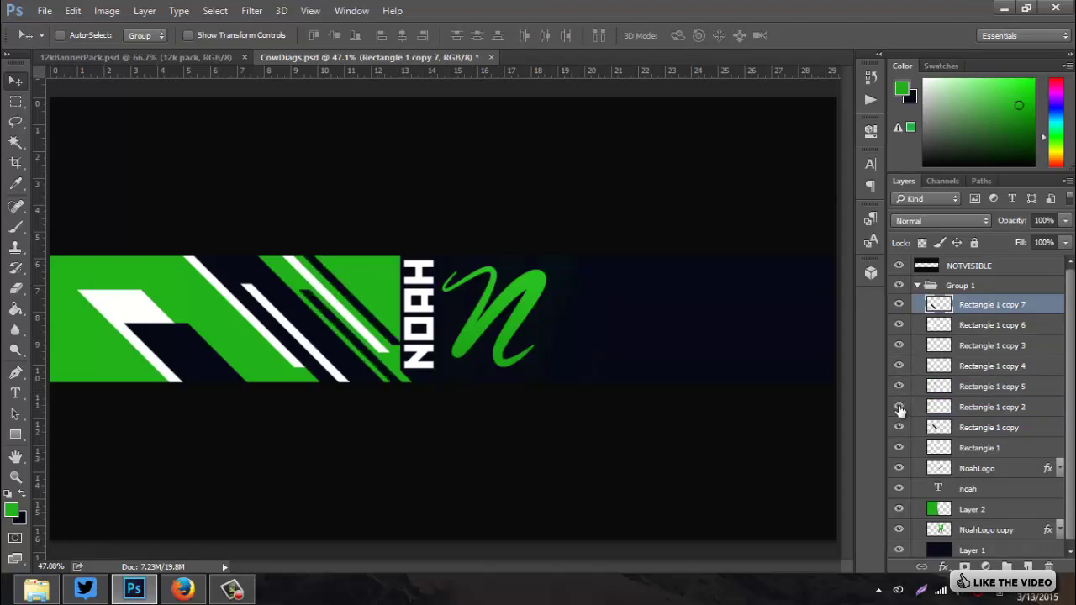
left_click(971, 408)
left_click(975, 367, "shift")
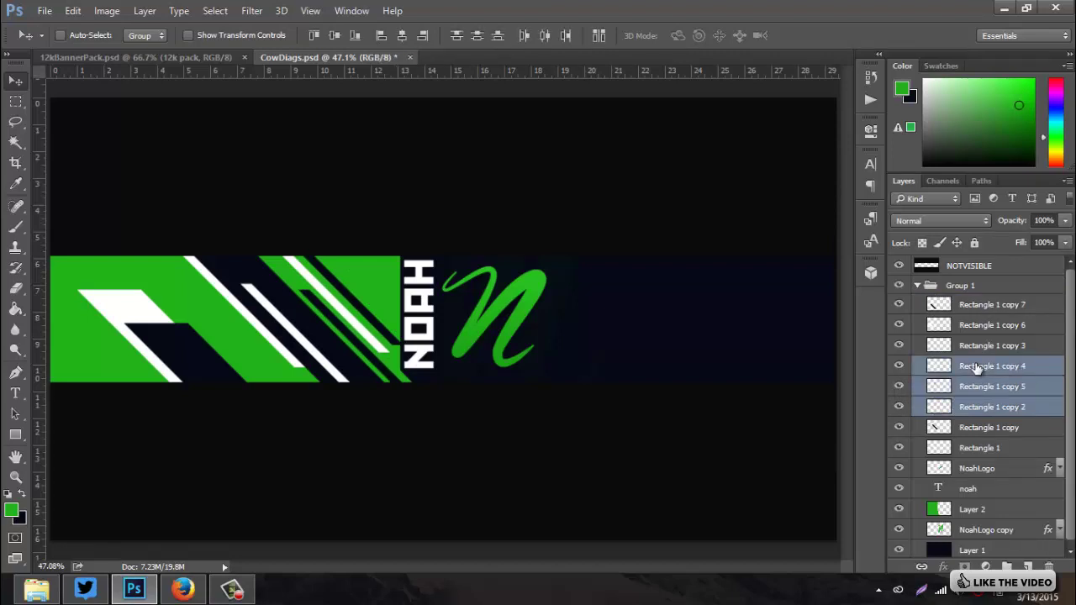
key("ctrl+j")
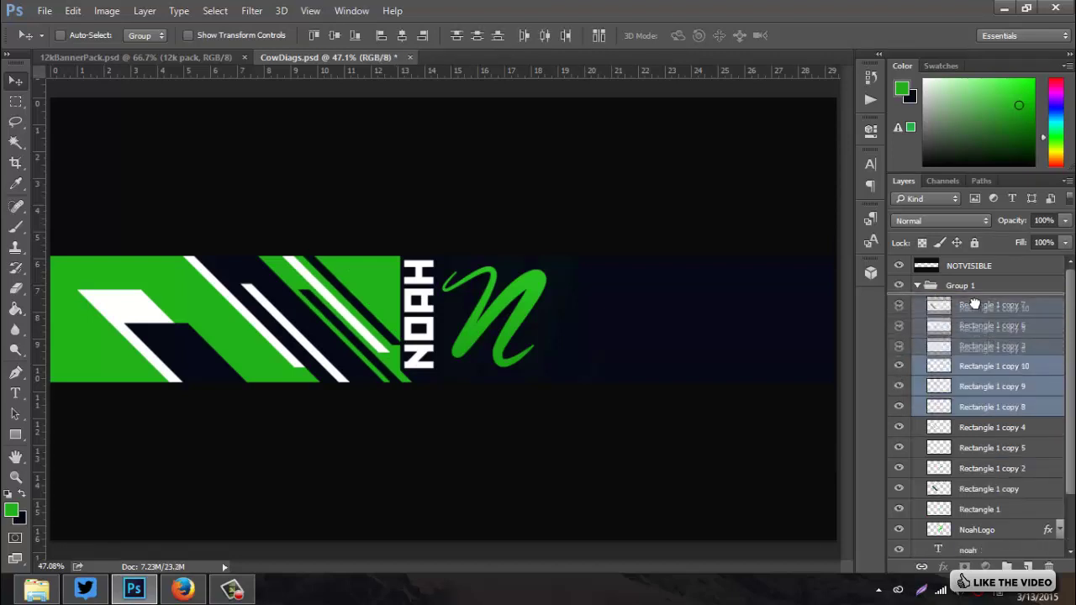
left_click_drag(975, 290, 975, 294)
Move the three duplicated thin stripes left so they overlap the upper-right edge of the lower-left dark shape
left_click_drag(372, 338, 242, 353)
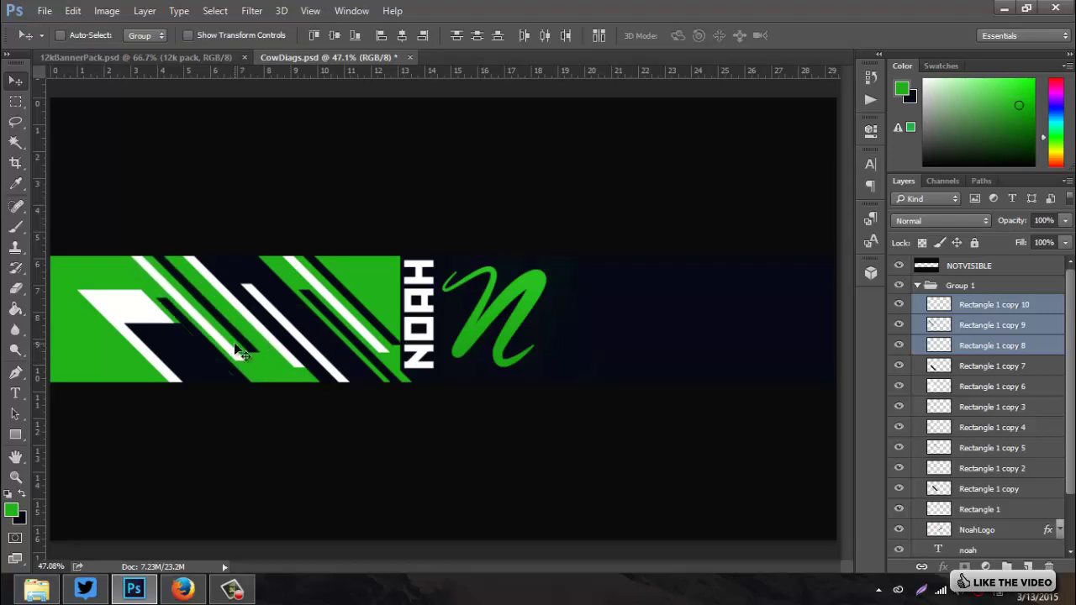
key("shift+Left")
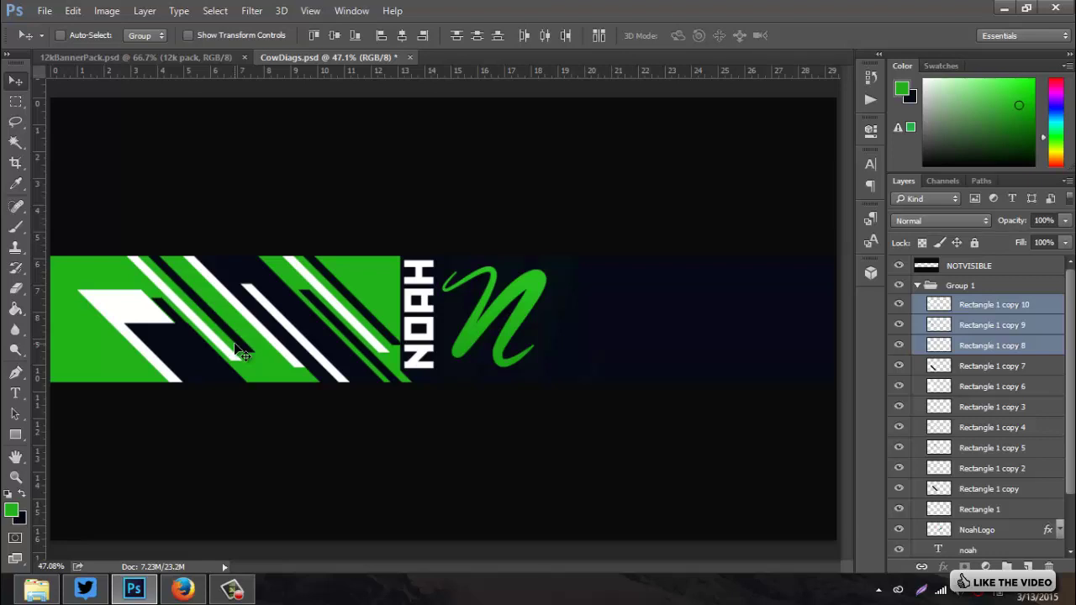
left_click_drag(237, 351, 196, 356)
key("Left")
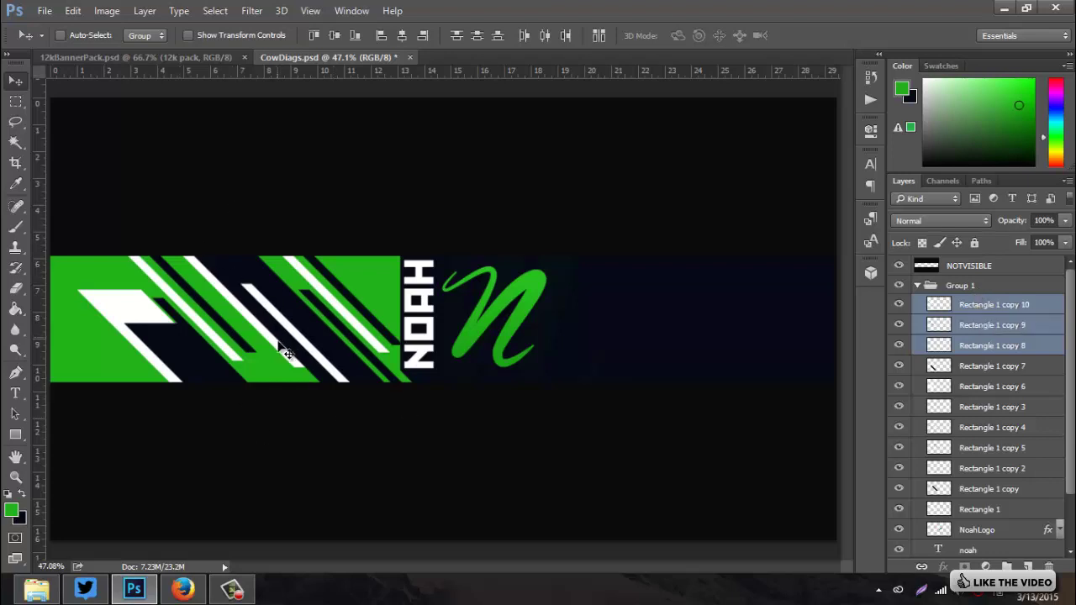
Slide the thin dark stripe Rectangle 1 copy 9 diagonally down-right, away from its neighbouring white stripe's top
left_click(898, 325)
left_click(977, 326)
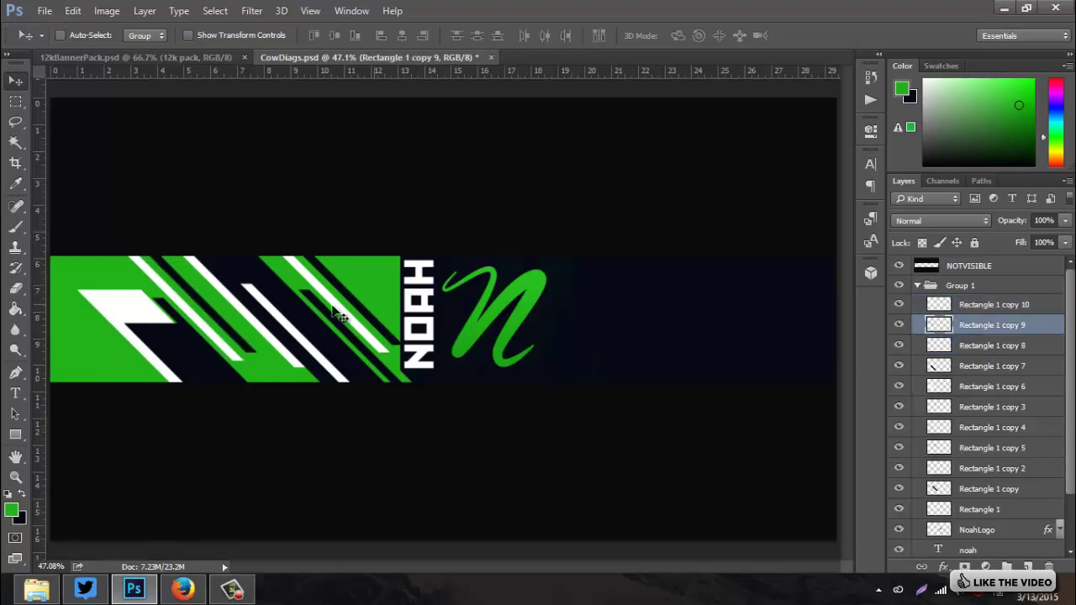
left_click_drag(225, 330, 250, 353)
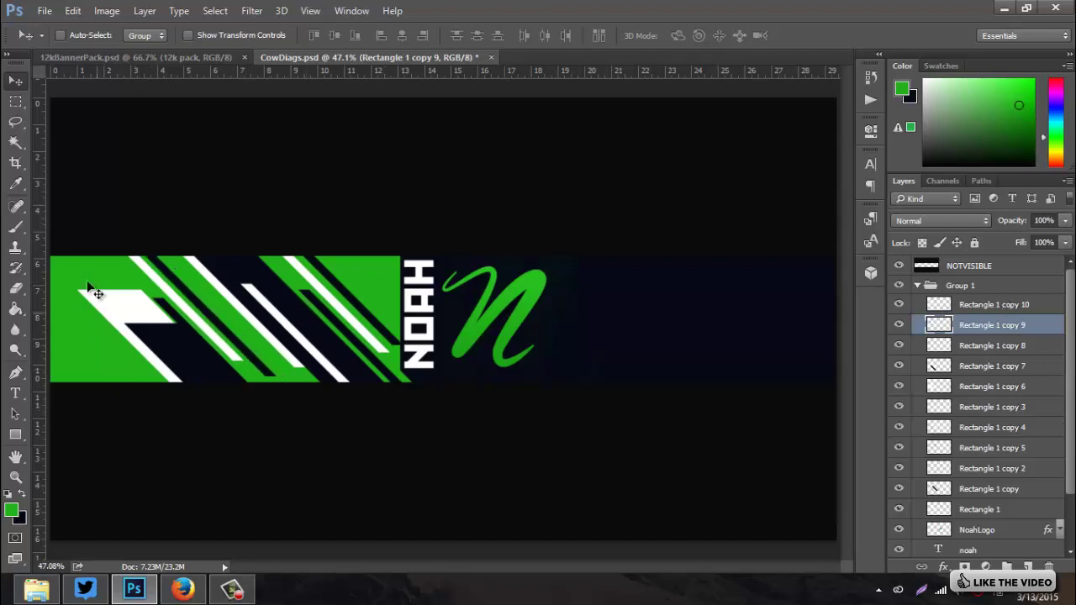
Merge all the Rectangle 1 stripe layers in Group 1, from Rectangle 1 copy 10 down to Rectangle 1, into one layer
left_click(986, 304)
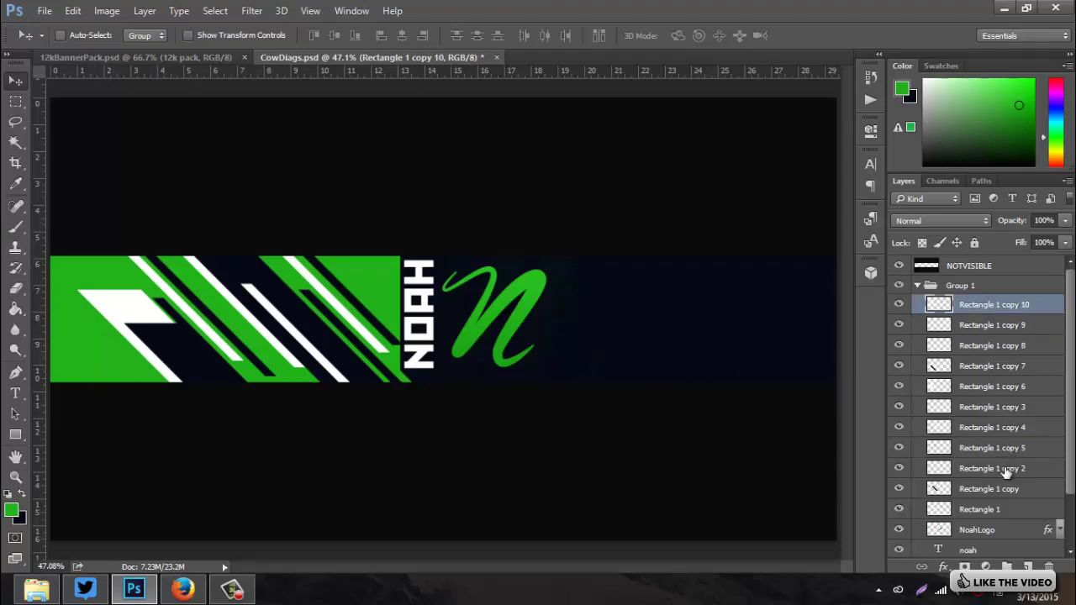
left_click(1000, 510, "shift")
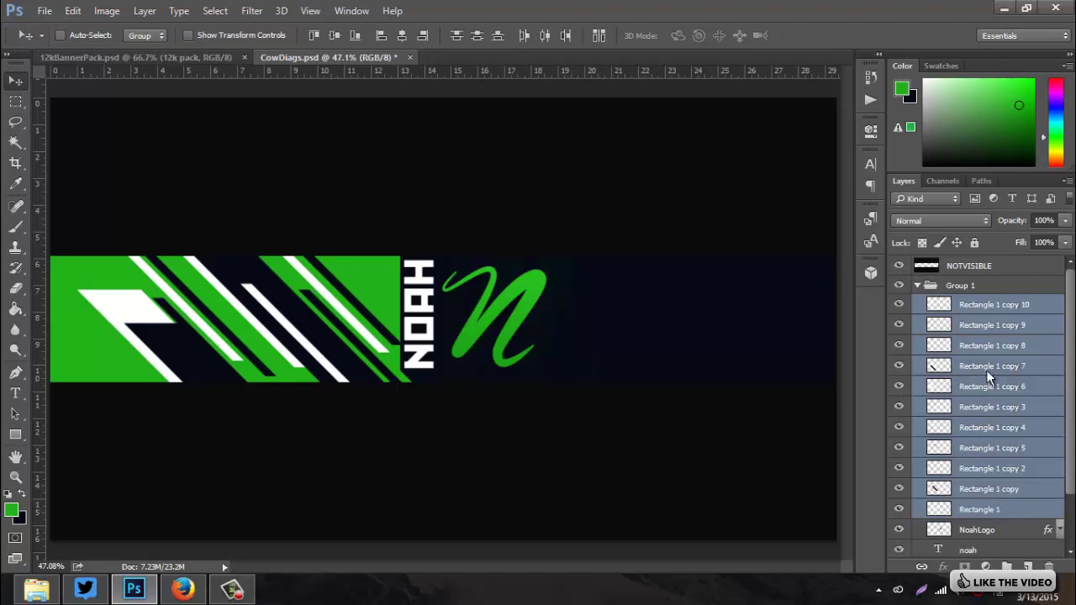
right_click(987, 376)
left_click(738, 455)
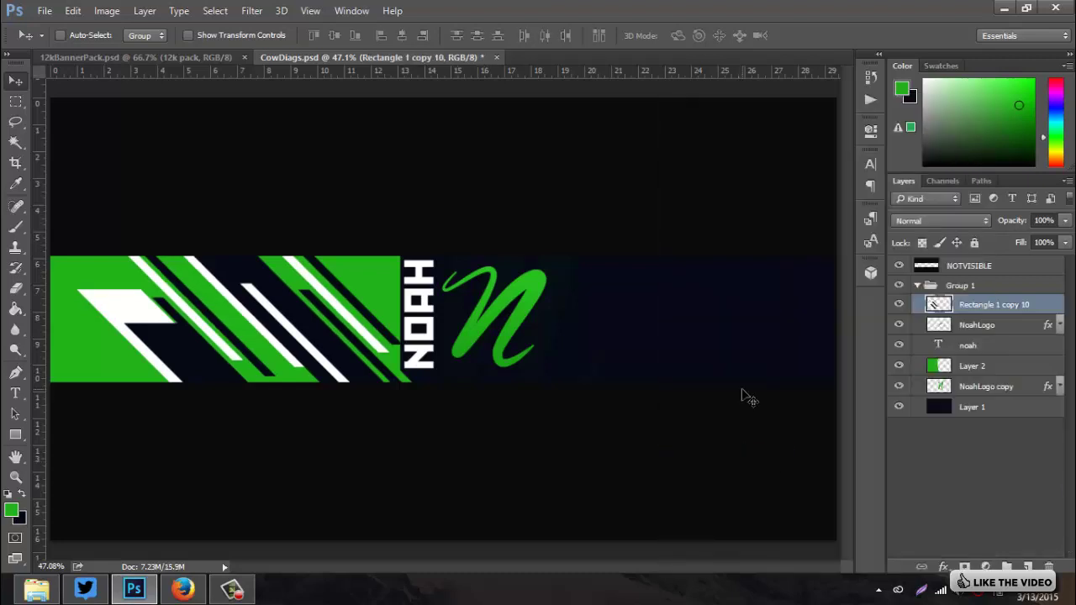
Place a duplicate of the merged stripes over the green area at the banner's far-left end and merge it down into the original
key("ctrl+j")
left_click_drag(308, 312, 92, 341)
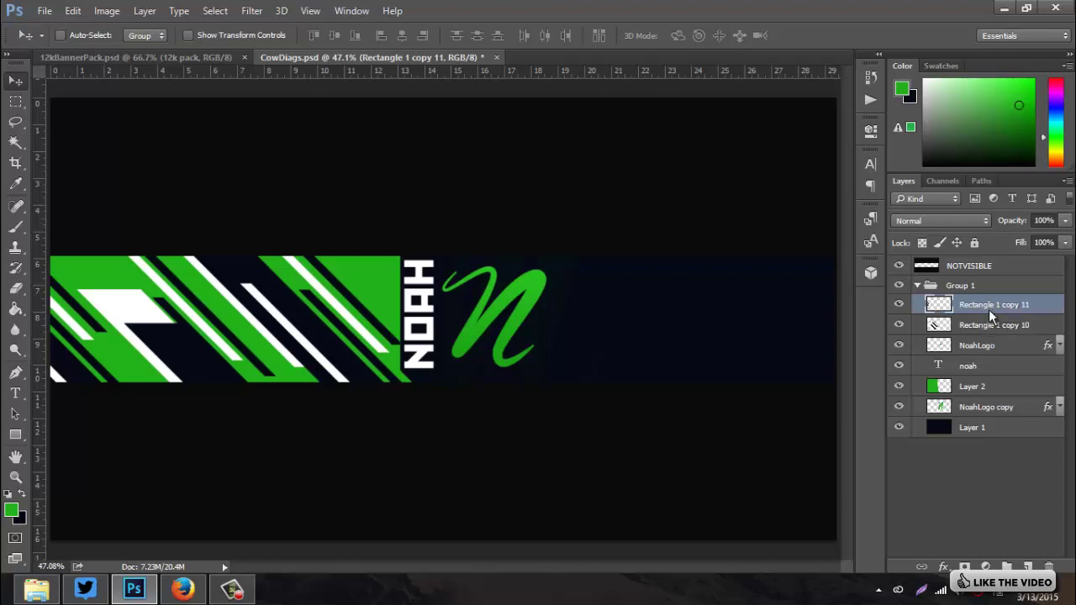
right_click(990, 314)
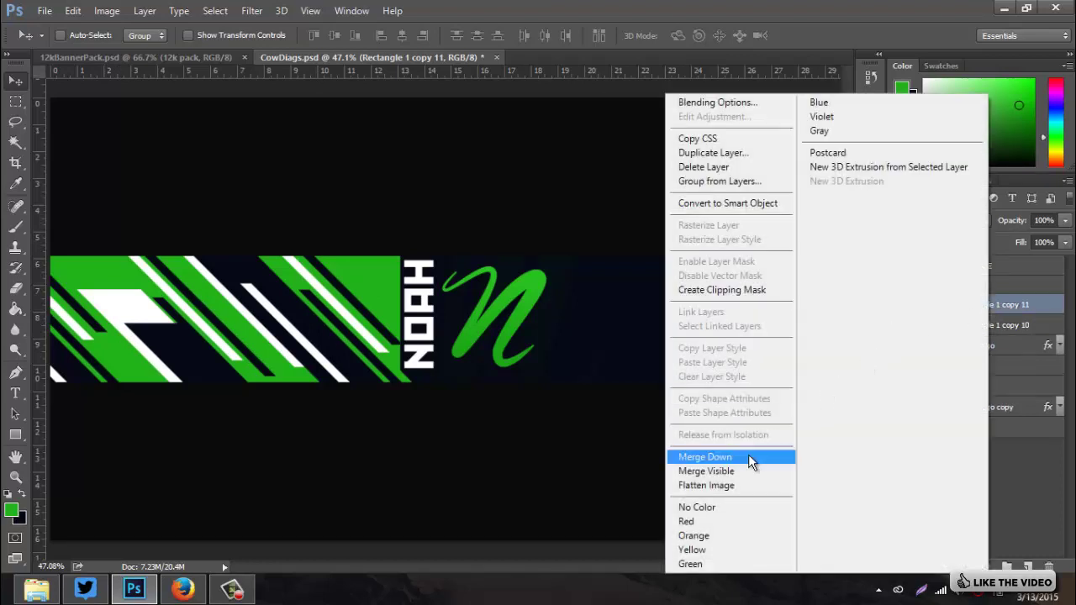
left_click(748, 458)
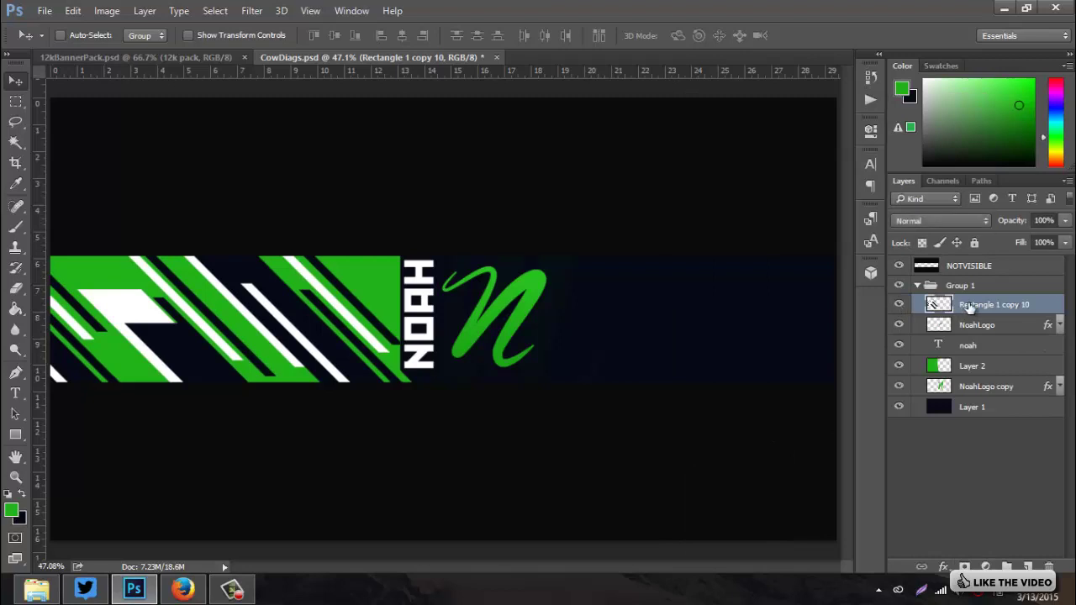
Check the merged stripe layer's contents by hiding and showing it, and rename the layer Stripes
left_click(893, 305)
left_click(893, 306)
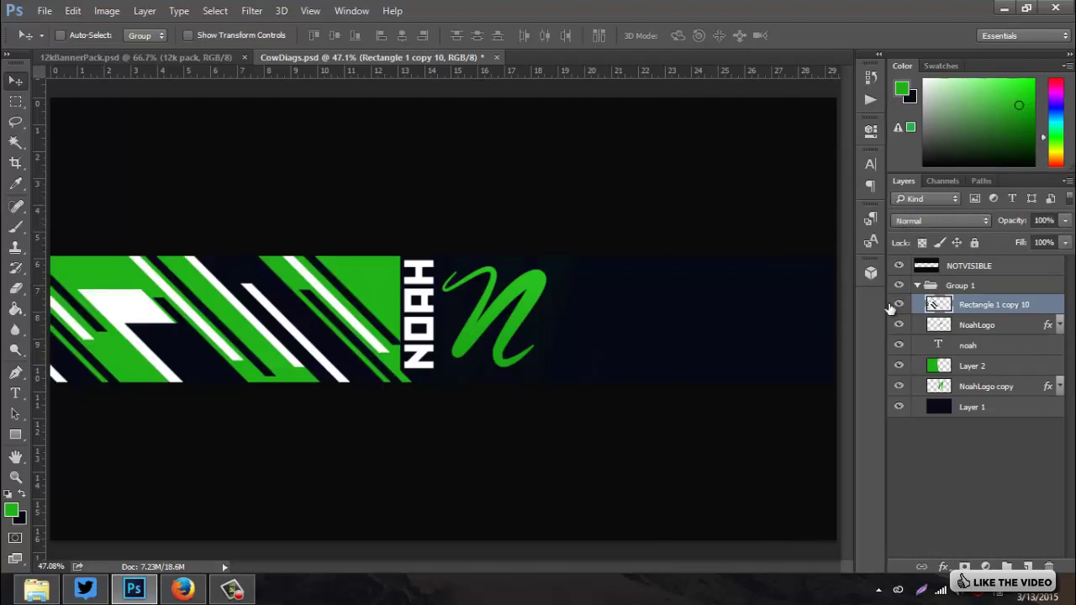
double_click(975, 305)
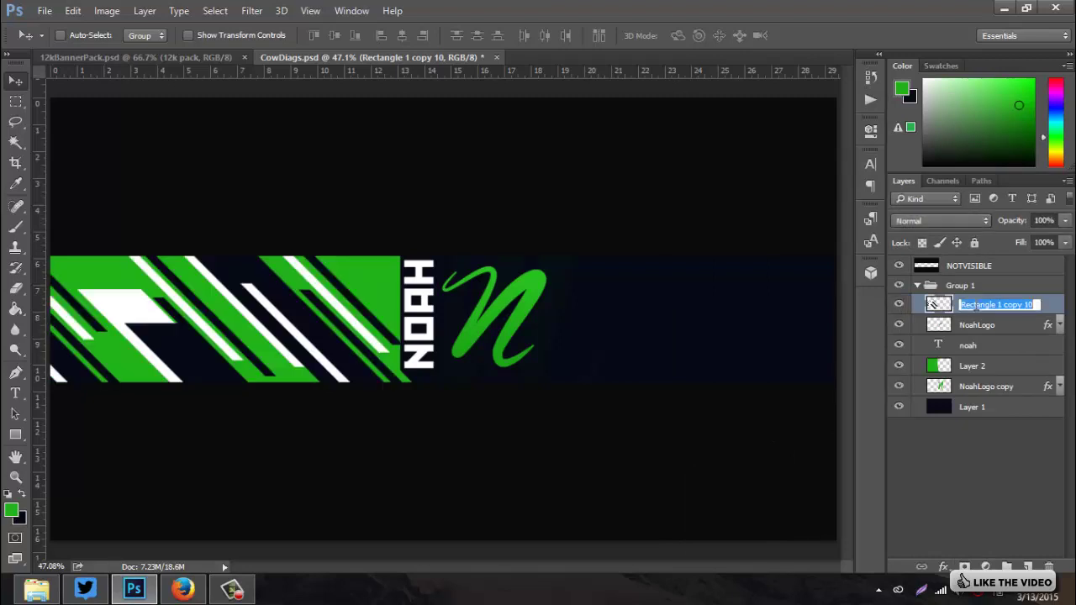
type("Stripes")
key("Return")
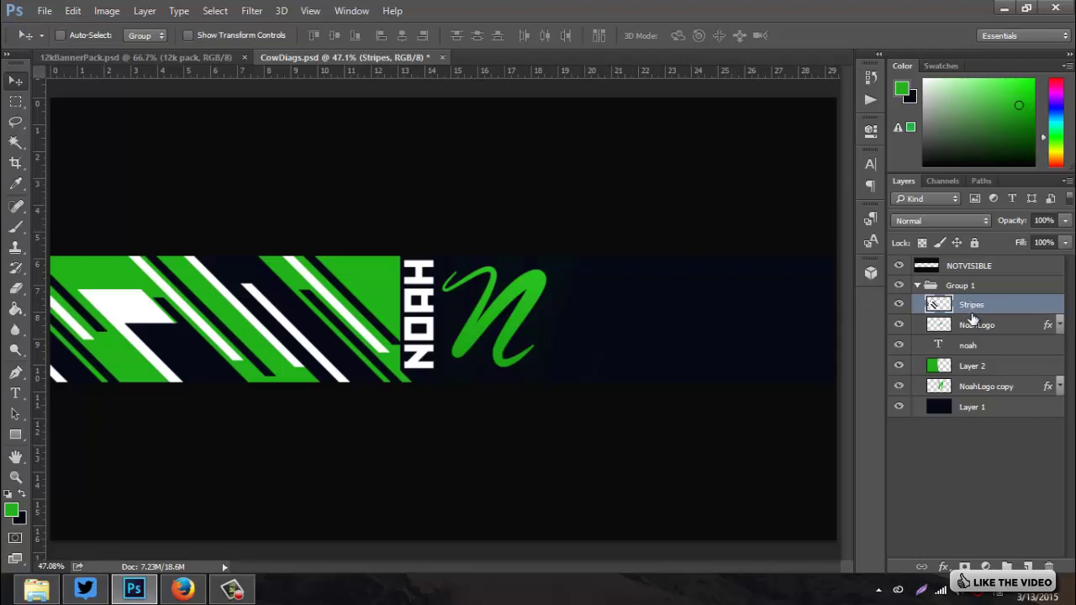
Duplicate the Stripes layer and move the copy onto the navy area at the banner's right end
key("ctrl+j")
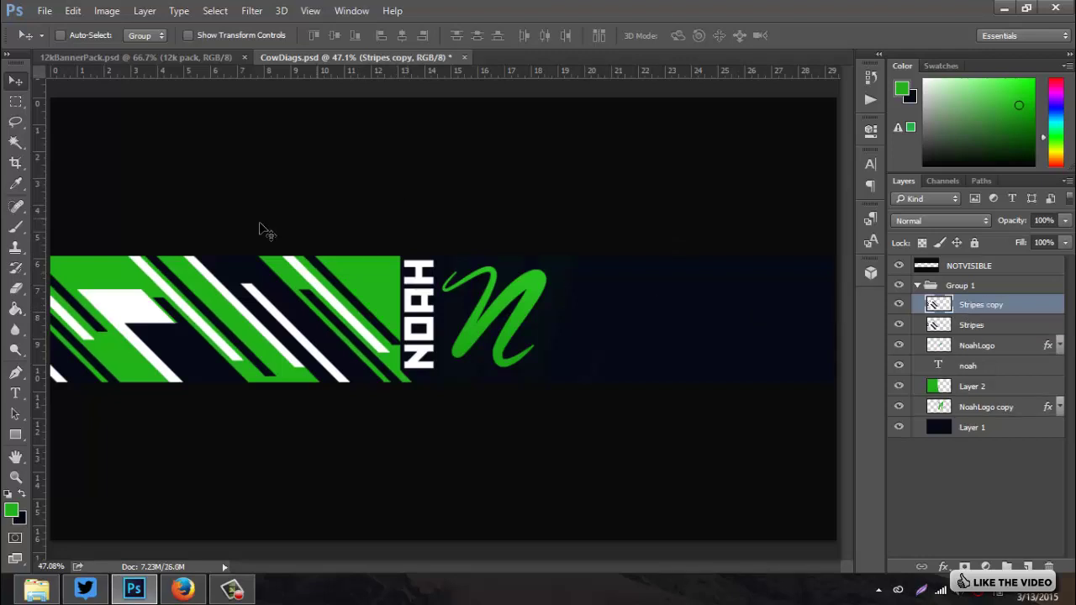
left_click_drag(177, 324, 695, 392)
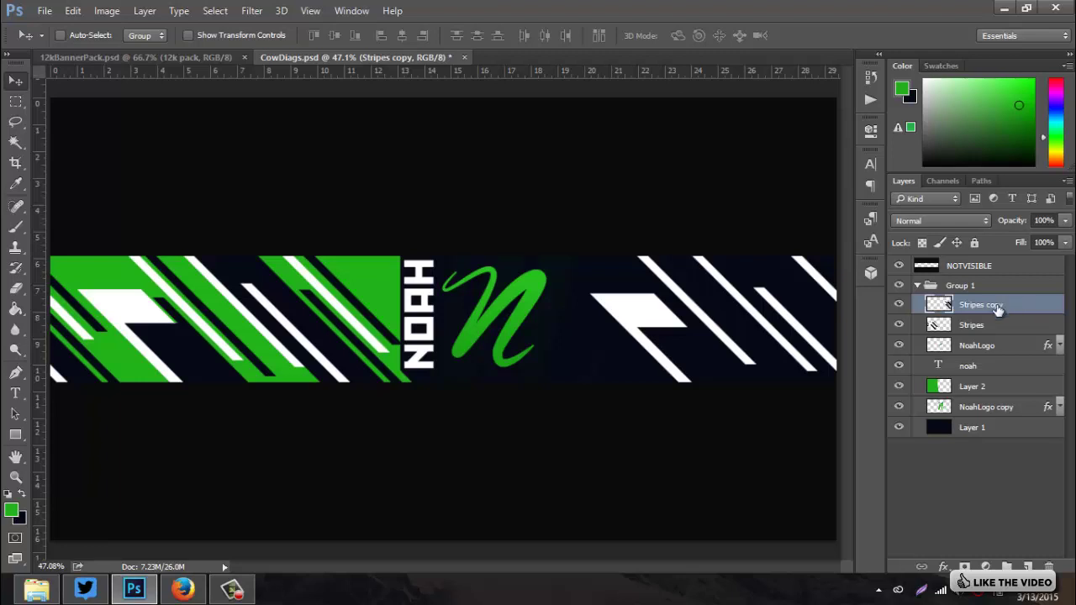
Select all the white stripes of Stripes copy with the Magic Wand and copy them to a new layer
key("ctrl+plus")
key("w")
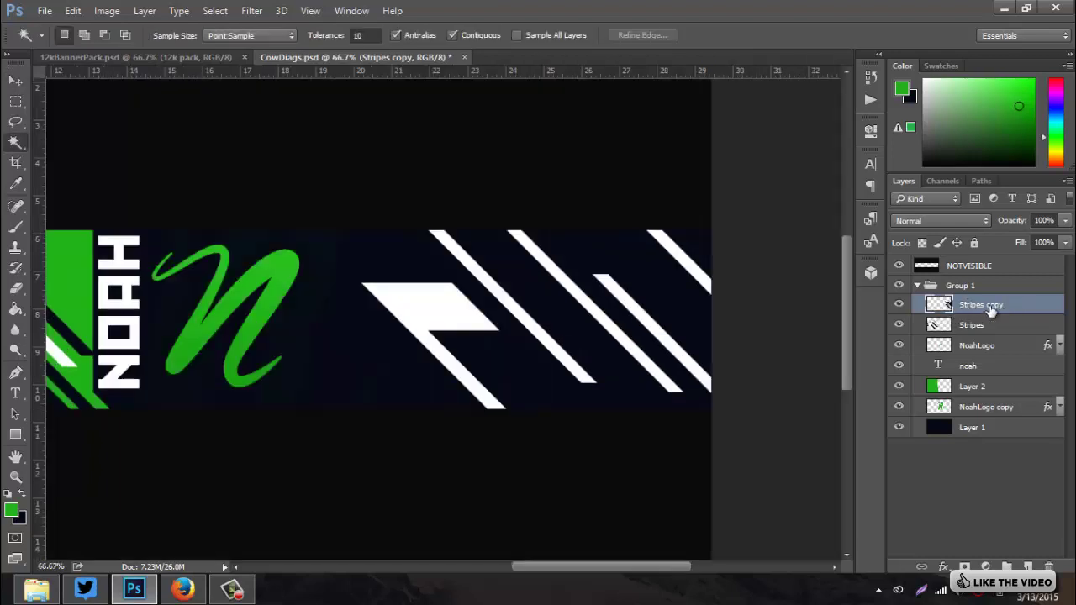
left_click(901, 306)
left_click(901, 306)
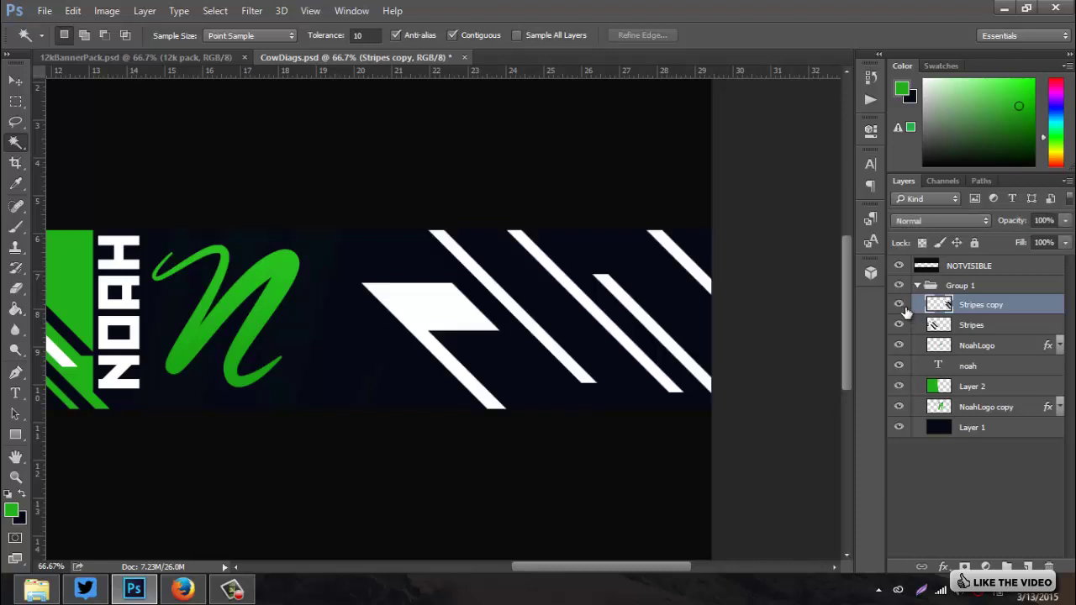
left_click(458, 320)
left_click(534, 306, "shift")
left_click(607, 304, "shift")
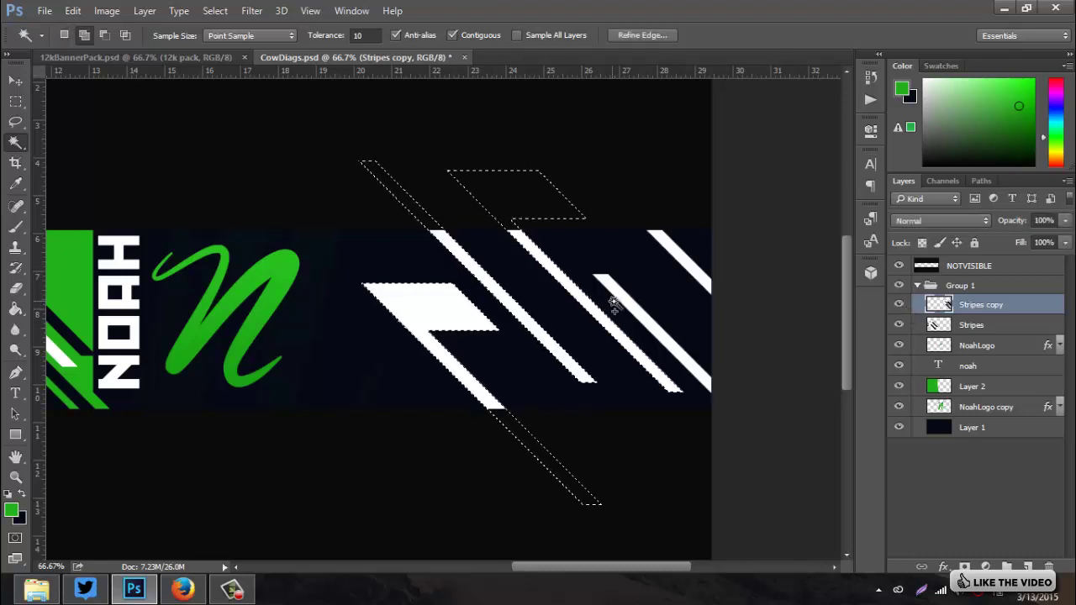
left_click(707, 283, "shift")
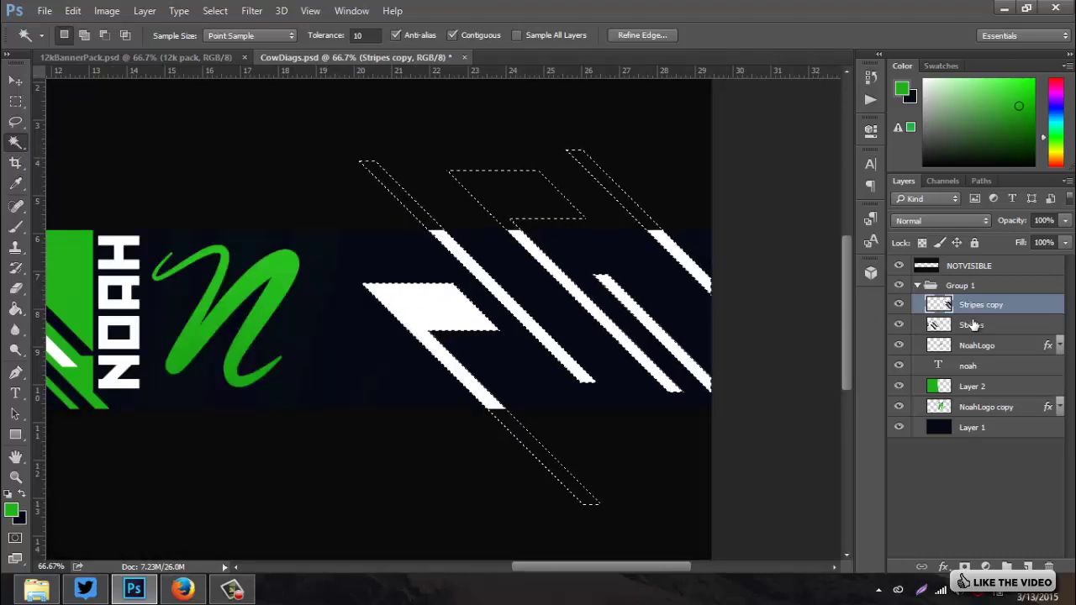
key("ctrl+j")
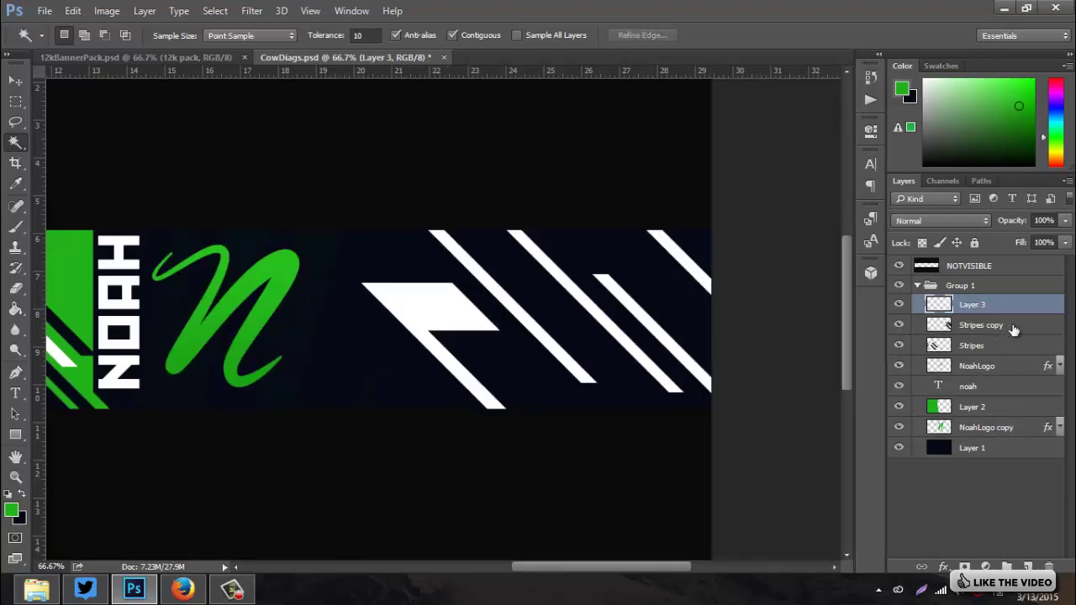
Give Stripes copy a Color Overlay in the banner's green (#21b319) and rasterize its layer style
left_click(1015, 329)
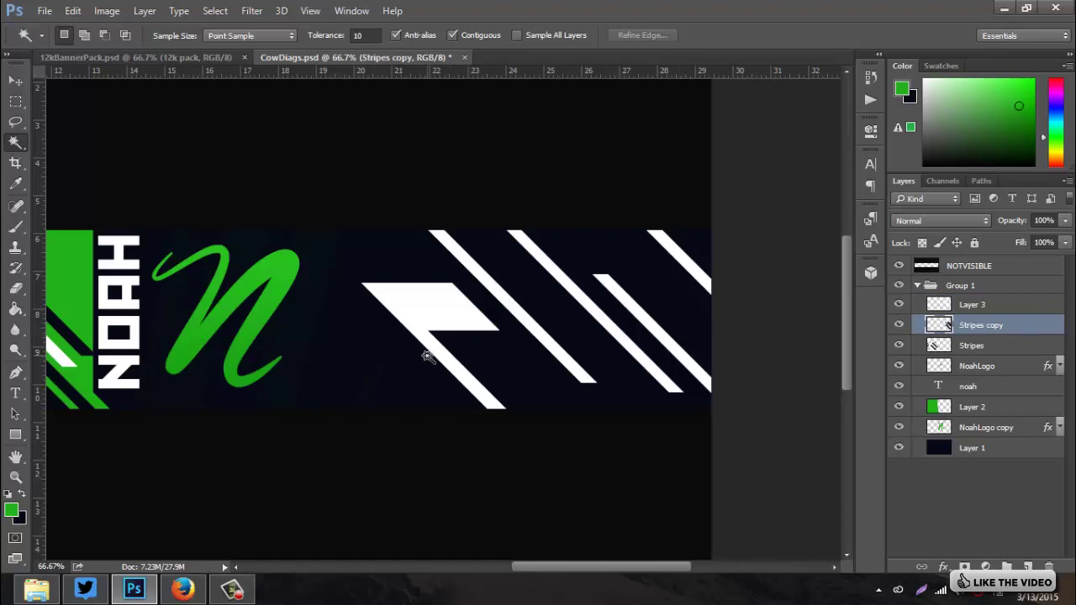
scroll(428, 357, "down", 2)
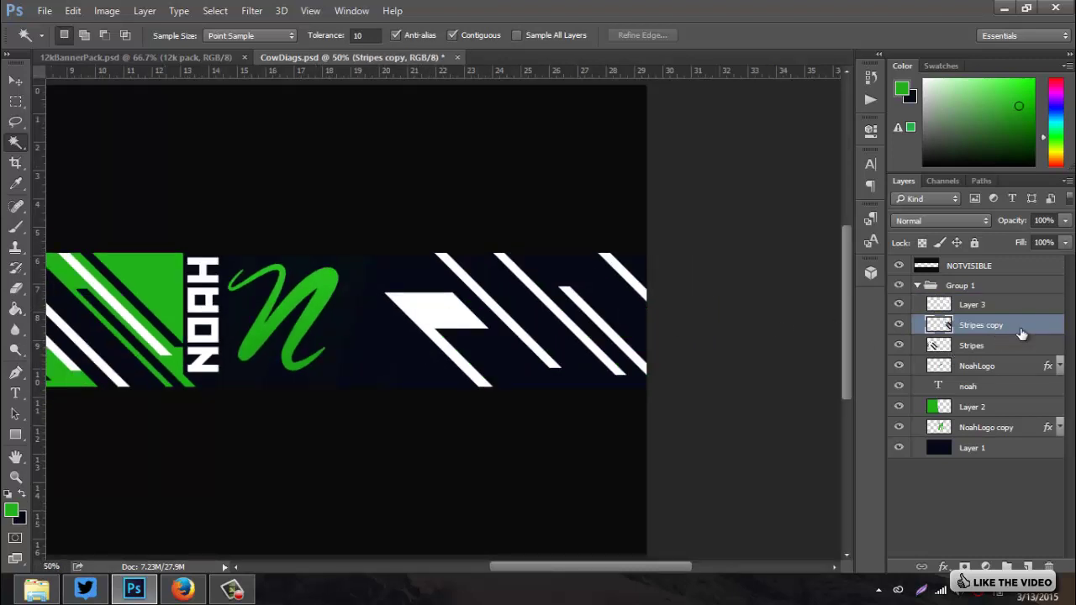
double_click(1020, 333)
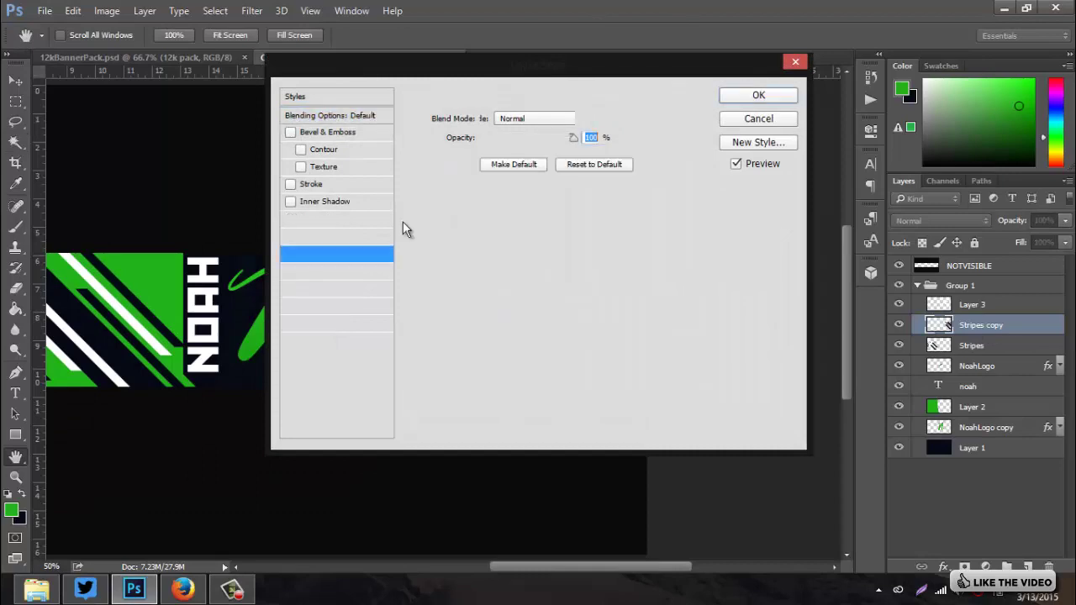
left_click(597, 121)
left_click(145, 269)
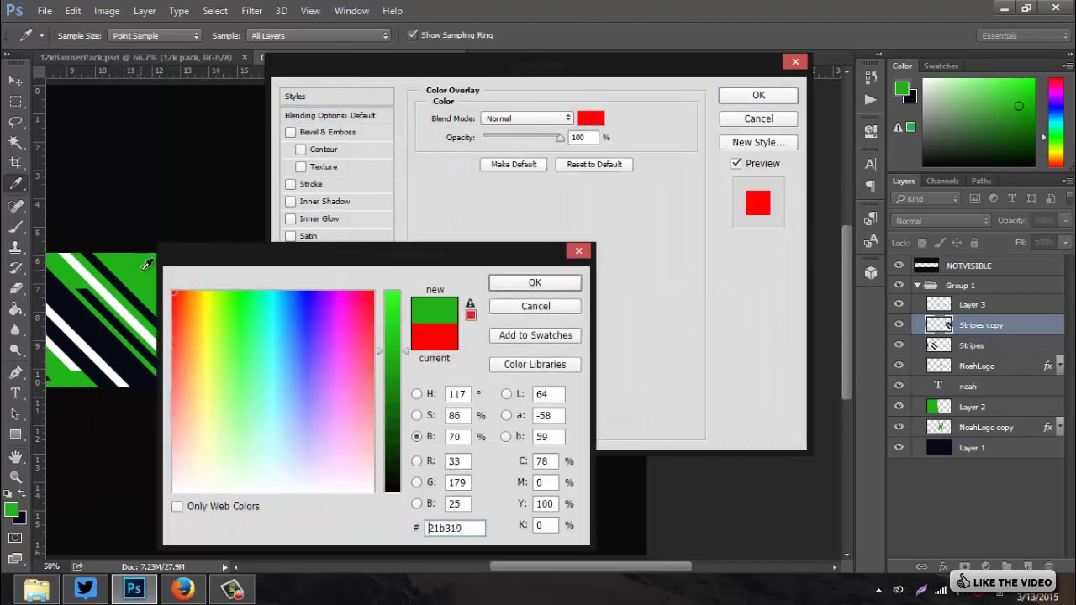
left_click(535, 282)
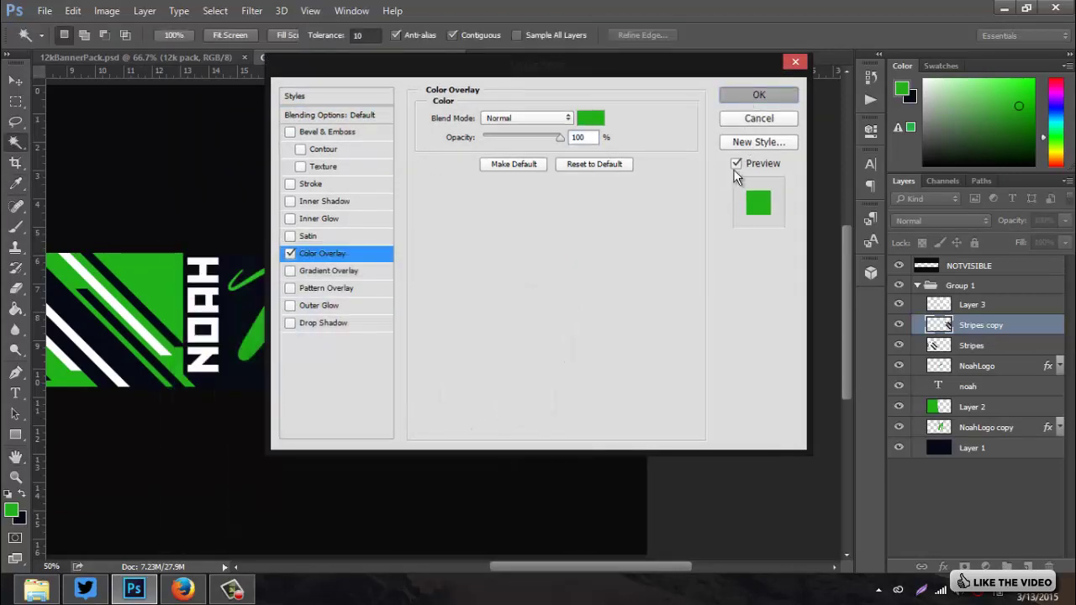
key("Return")
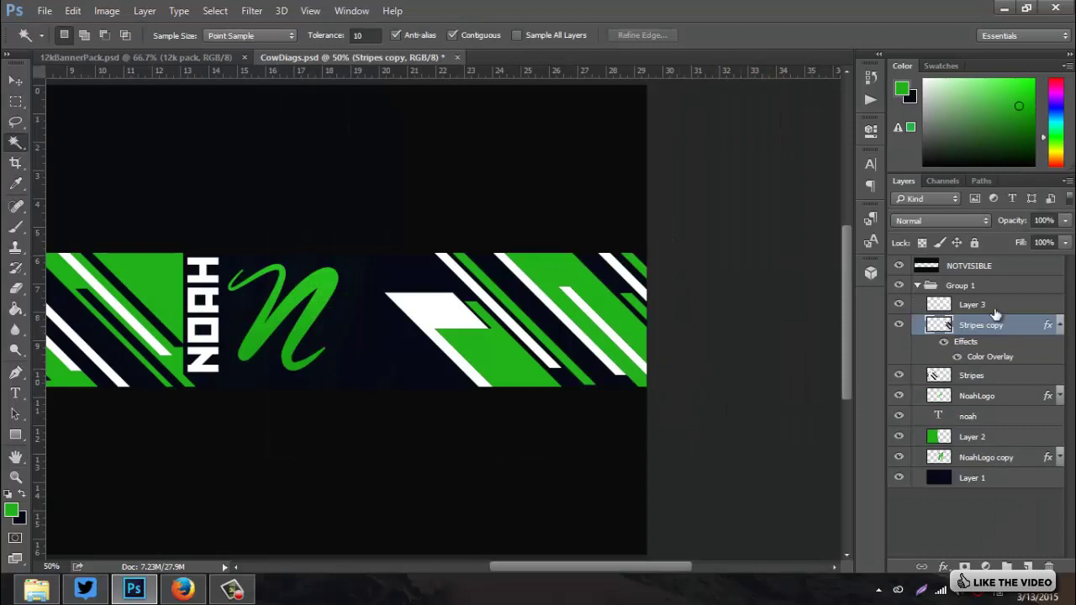
right_click(1044, 327)
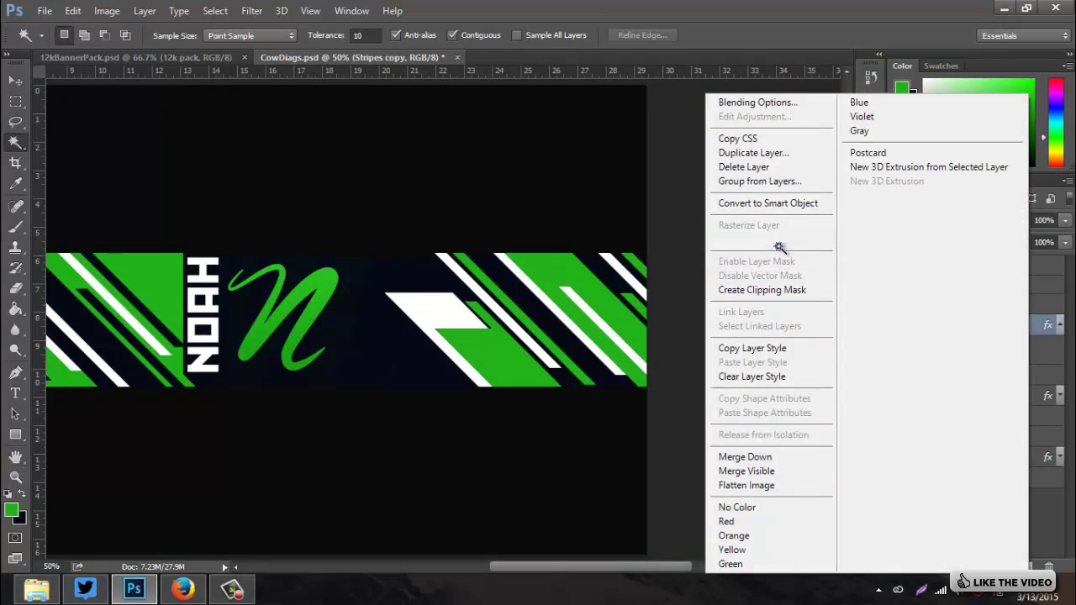
left_click(752, 240)
Merge the white stripes on Layer 3 down into Stripes copy and check the combined layer by hiding and showing it
scroll(585, 315, "down", 1)
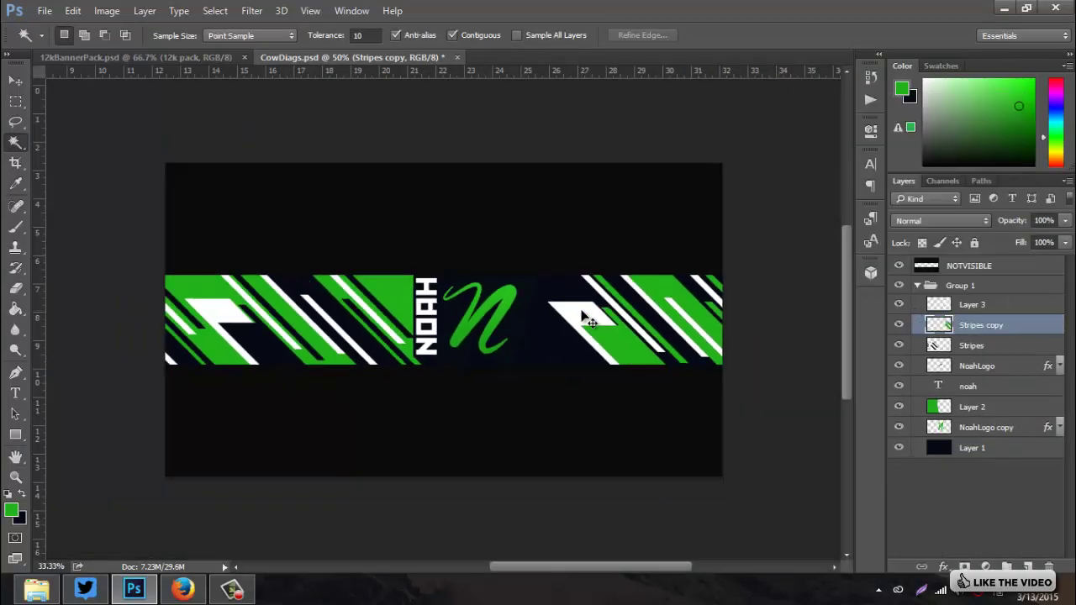
scroll(584, 314, "up", 3)
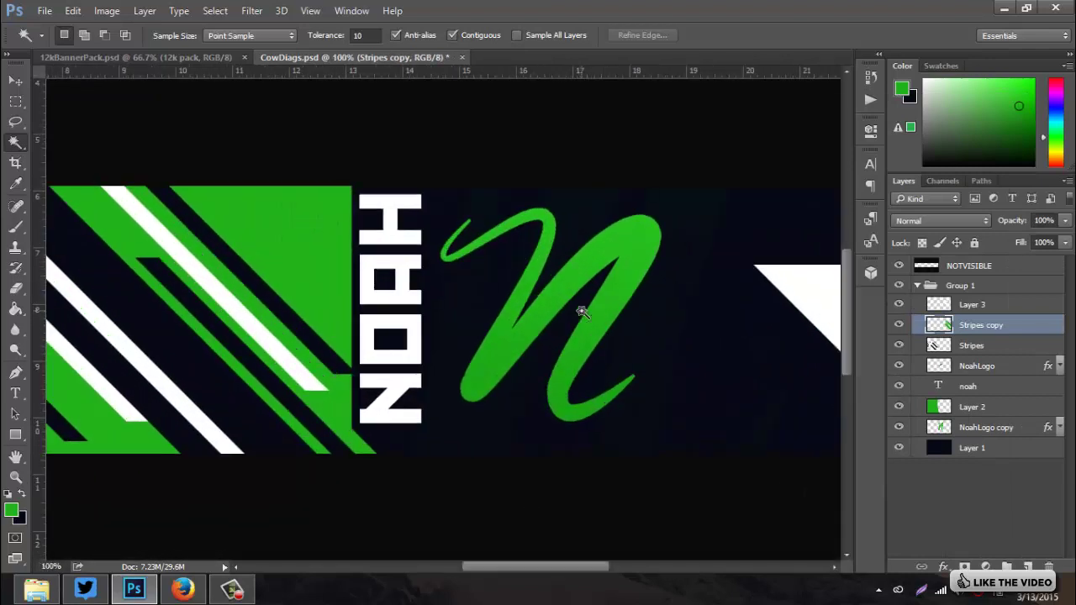
scroll(582, 313, "right", 6)
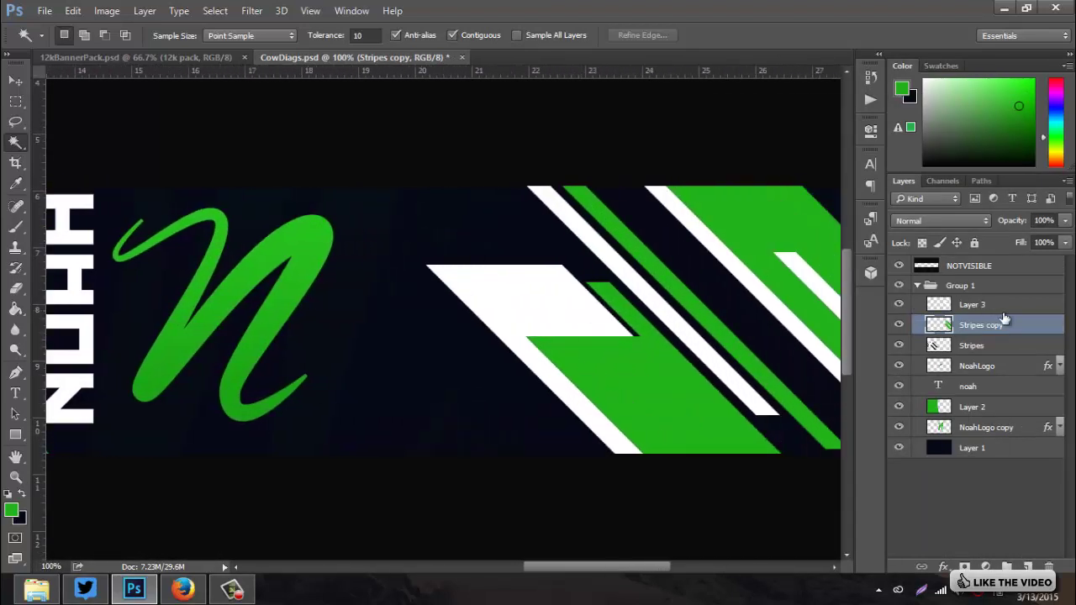
right_click(1018, 307)
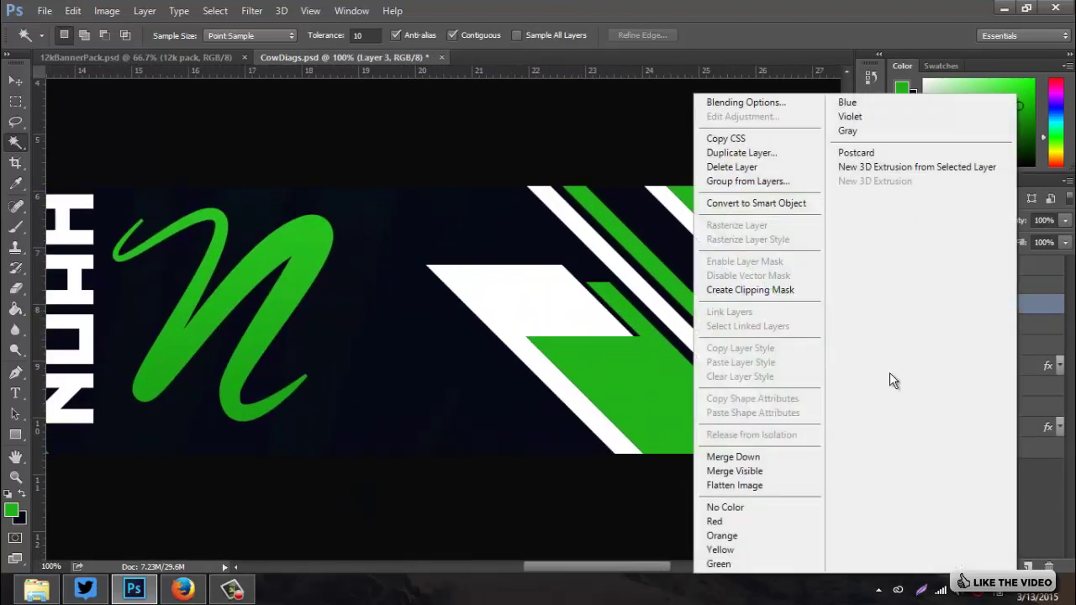
left_click(792, 456)
left_click(899, 304)
left_click(899, 304)
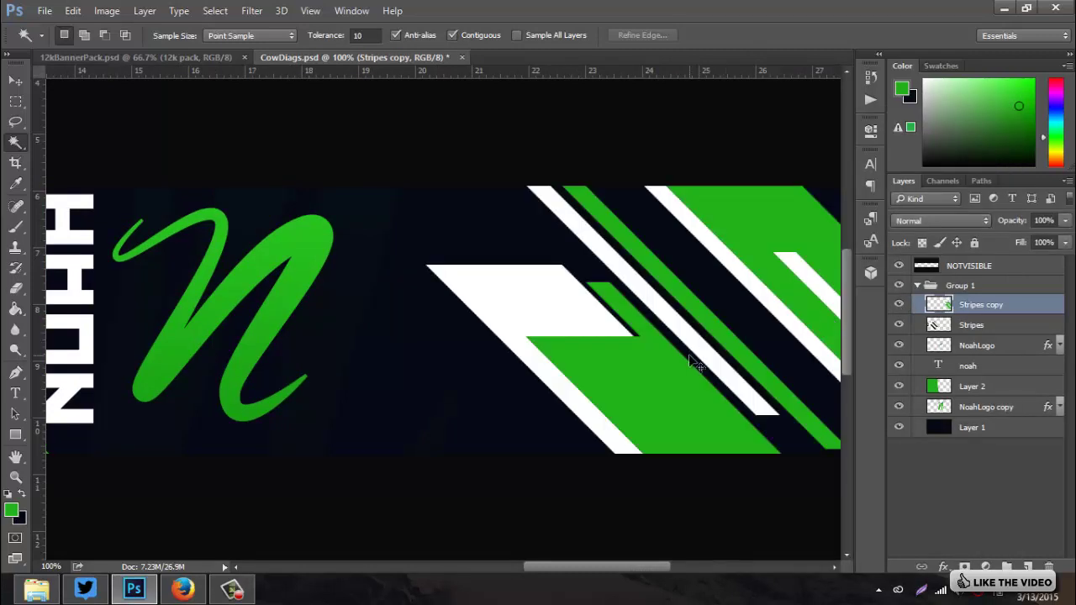
Review the whole banner and check what Layer 2 contributes by hiding and showing it
key("ctrl+0")
key("ctrl+plus")
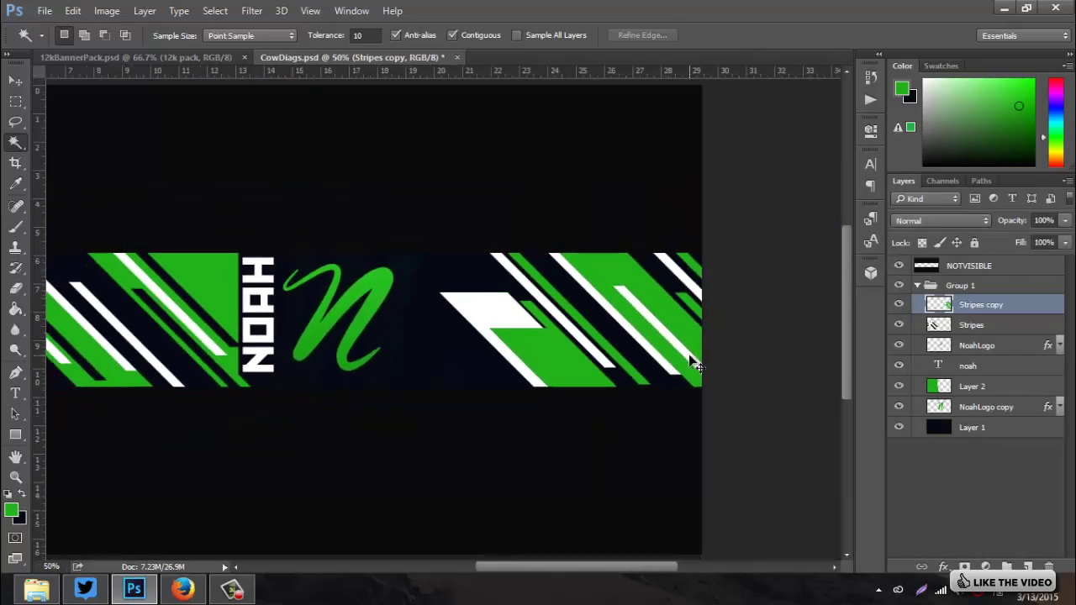
scroll(688, 358, "left", 5)
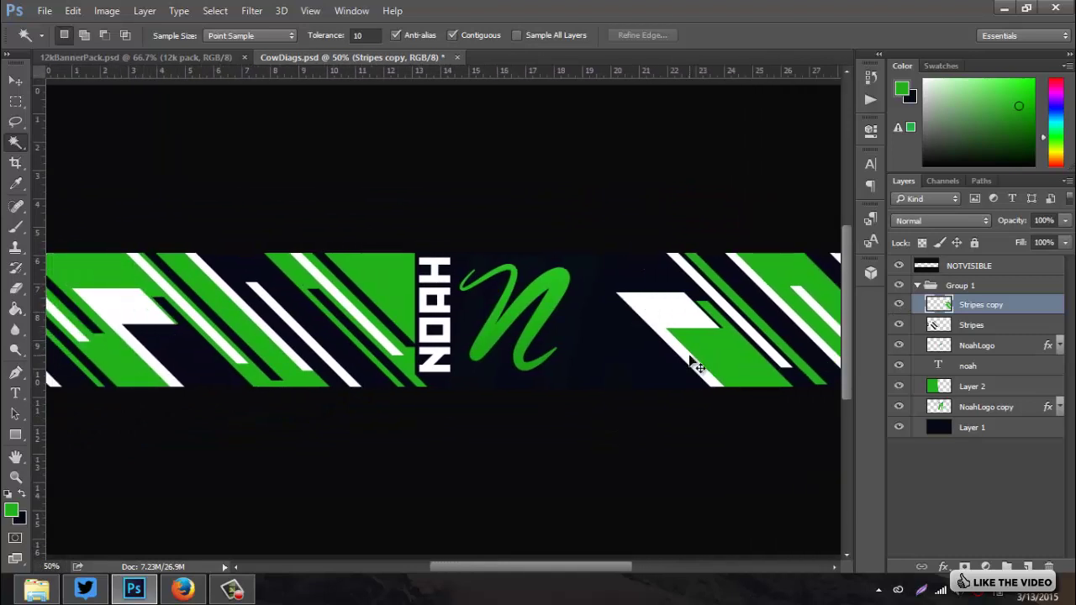
key("ctrl+minus")
key("ctrl+0")
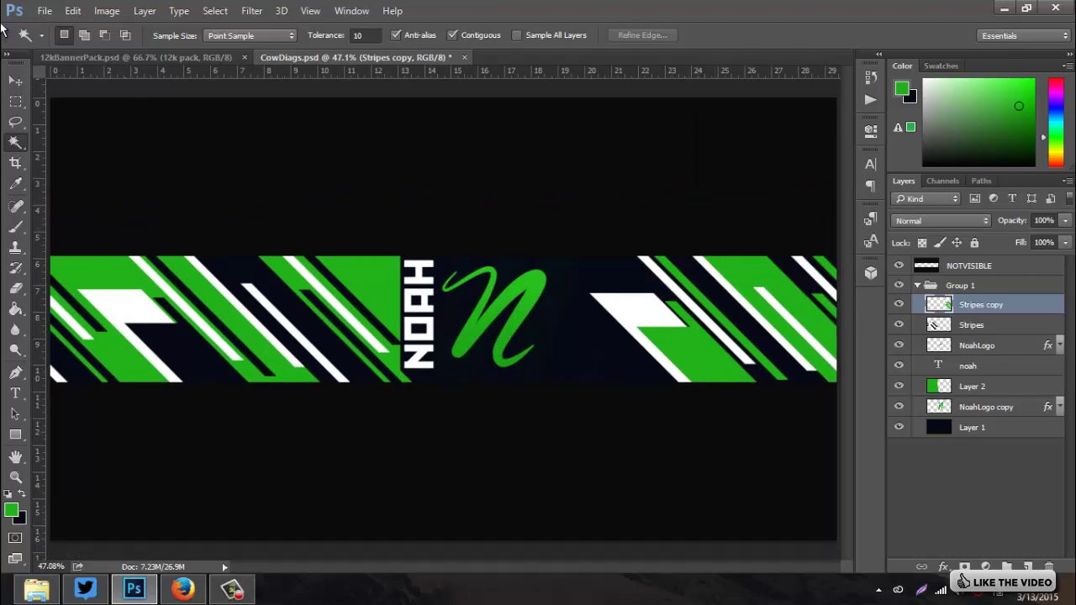
left_click(15, 80)
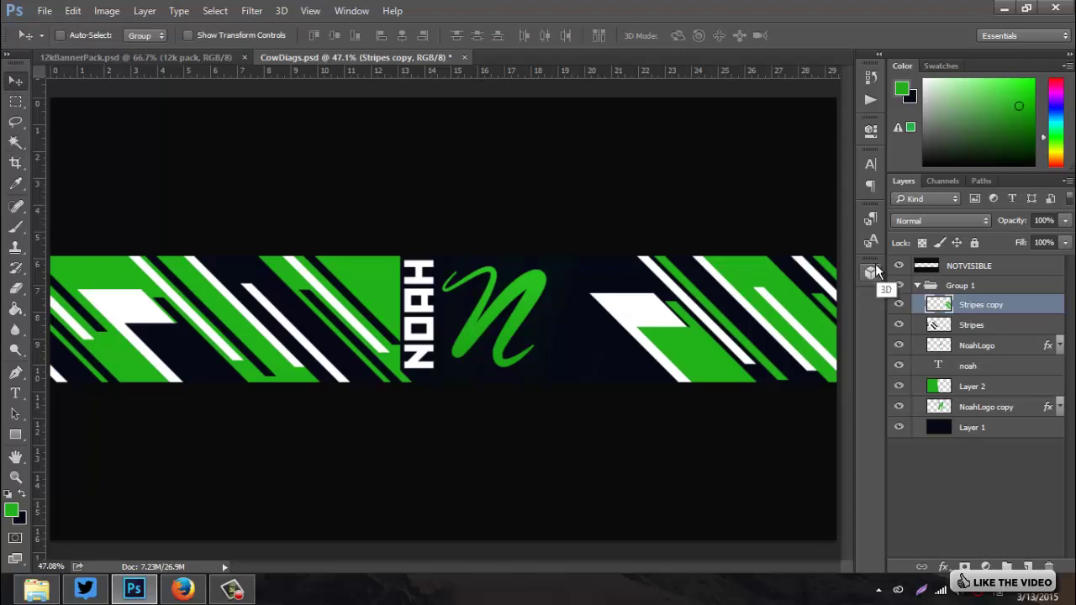
double_click(978, 388)
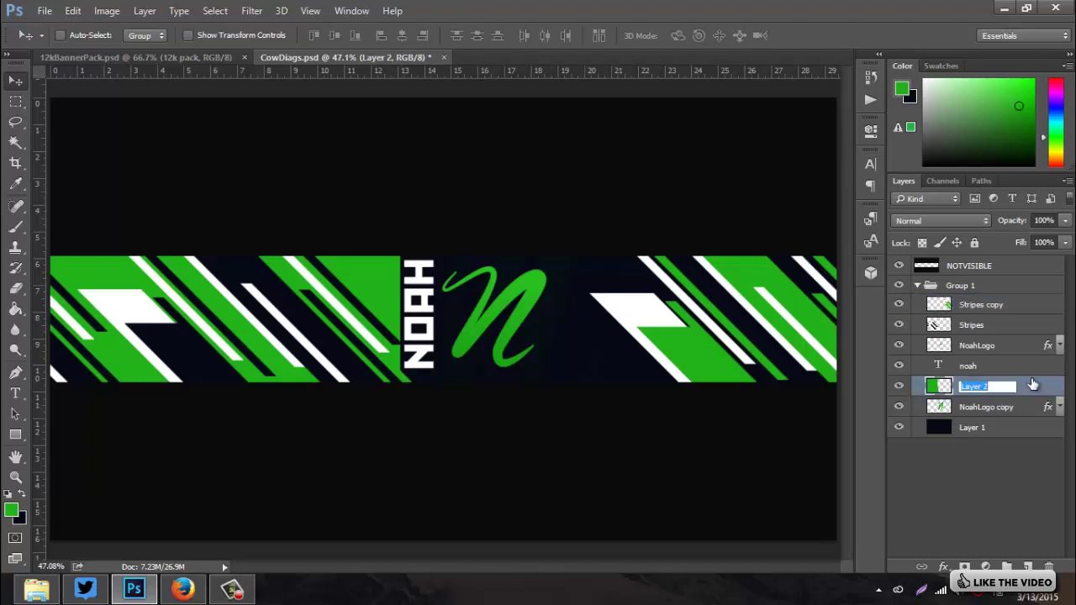
key("Return")
left_click(899, 389)
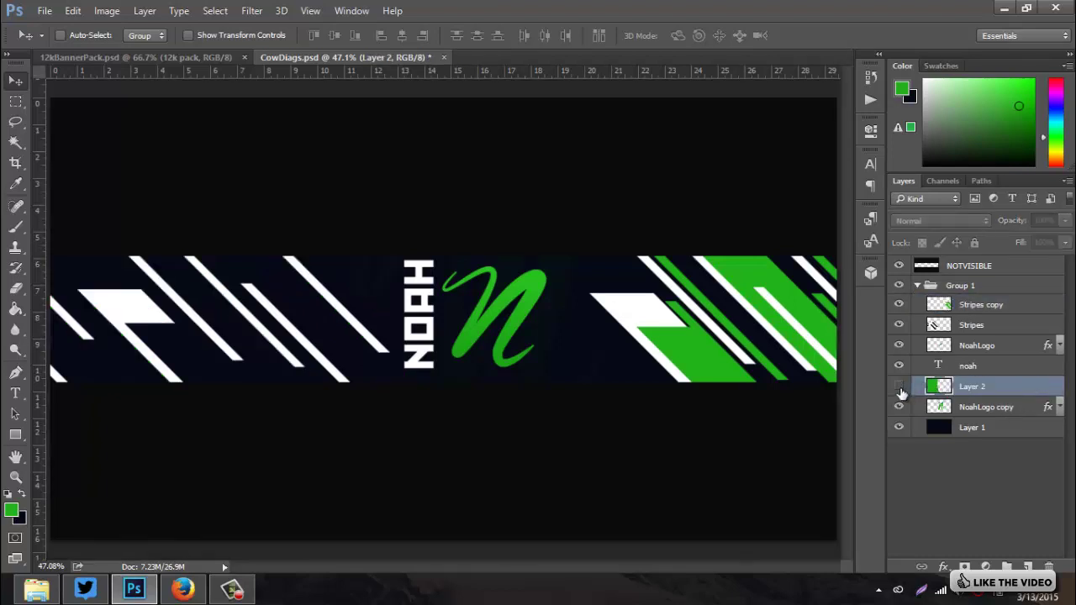
left_click(899, 388)
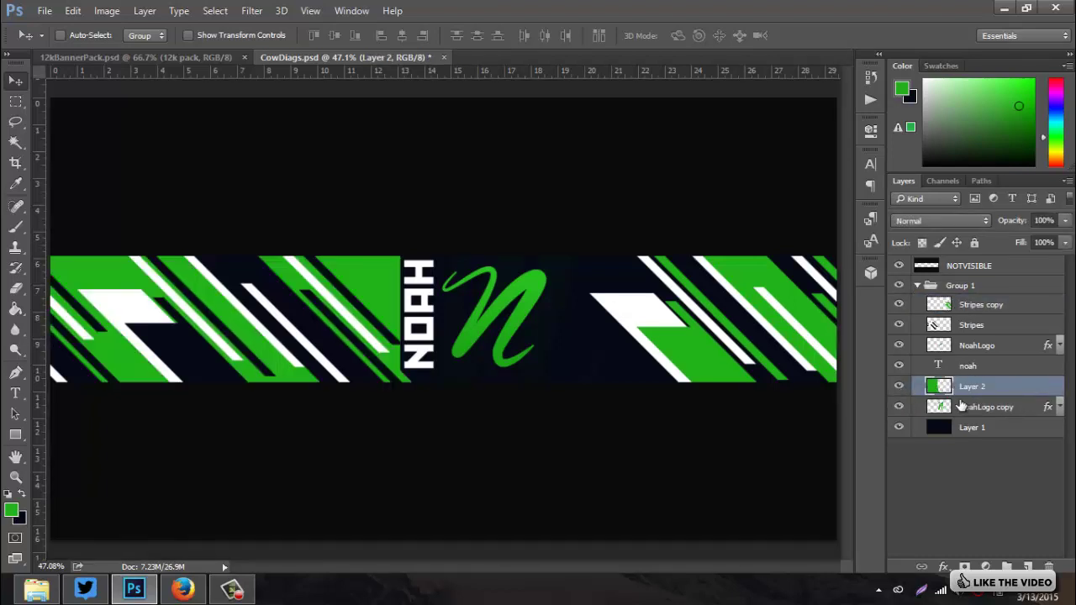
Add a new layer above Layer 2 and set up a white soft brush at 600 px
left_click(1028, 567)
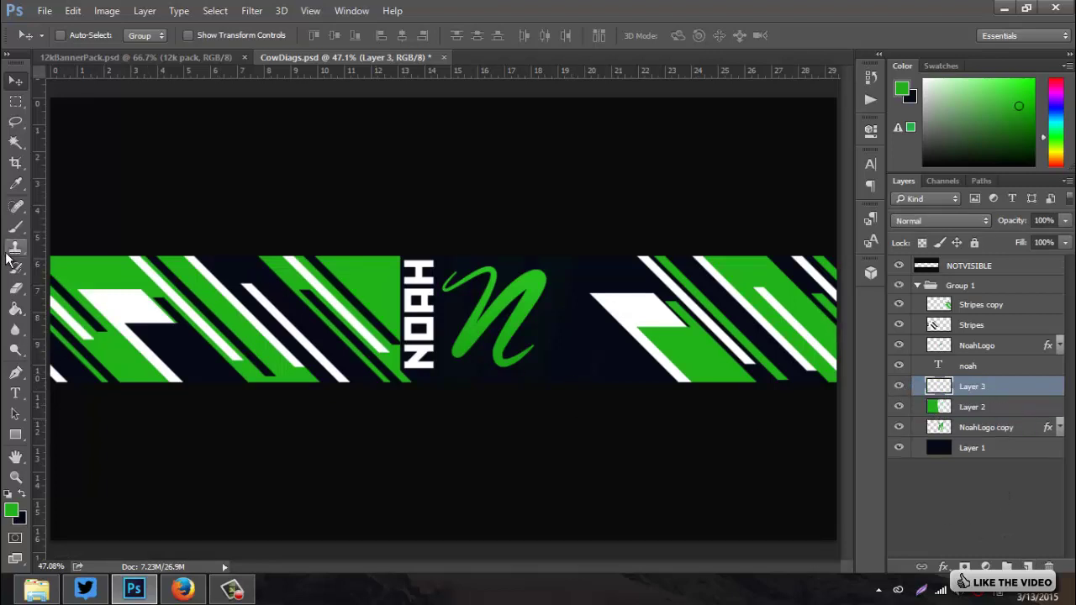
left_click(25, 225)
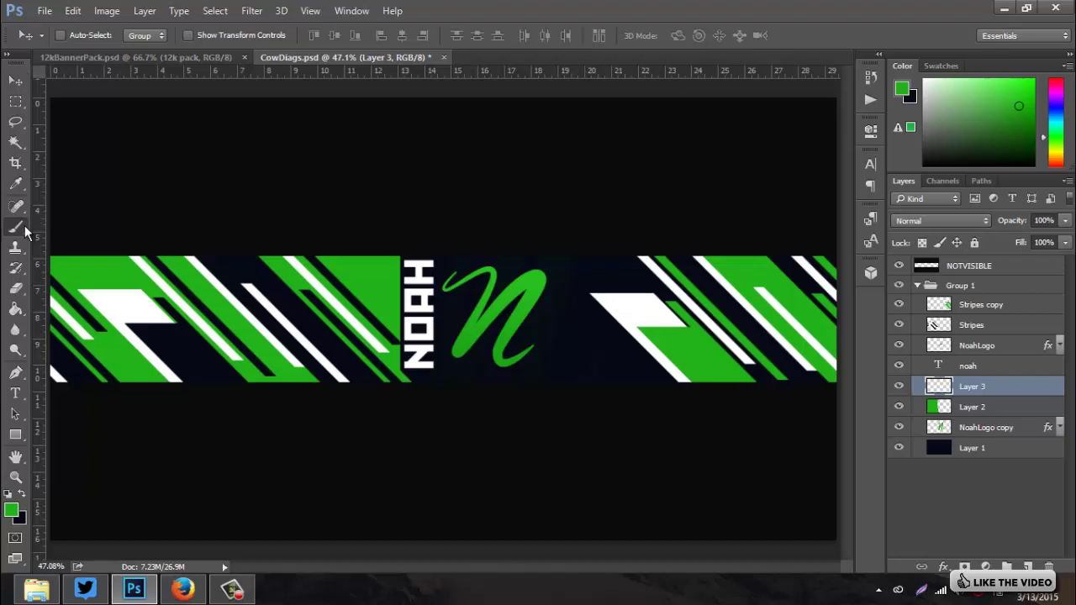
left_click(9, 496)
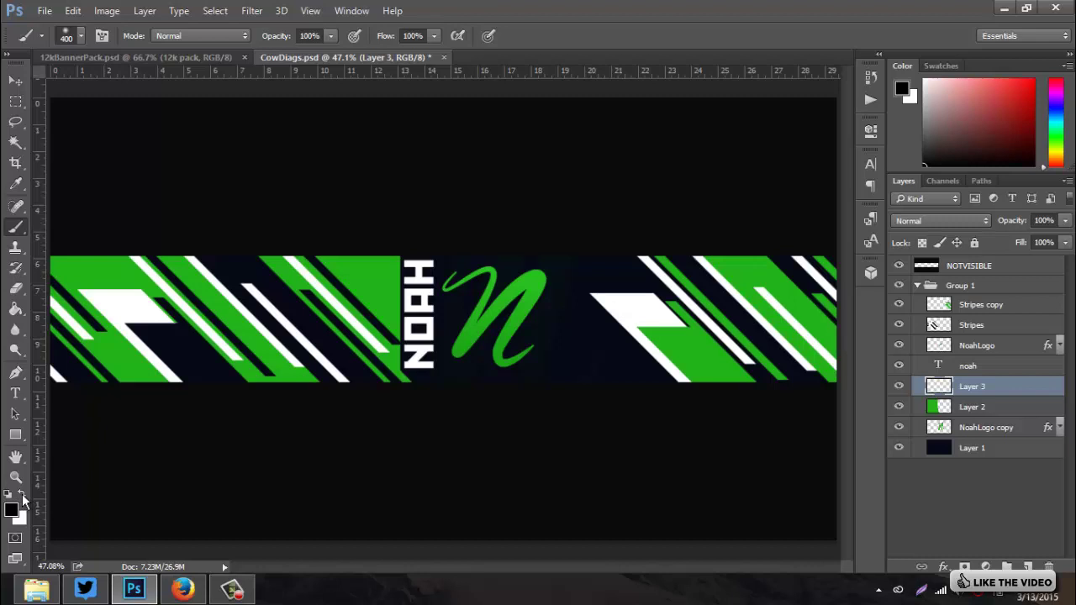
left_click(22, 496)
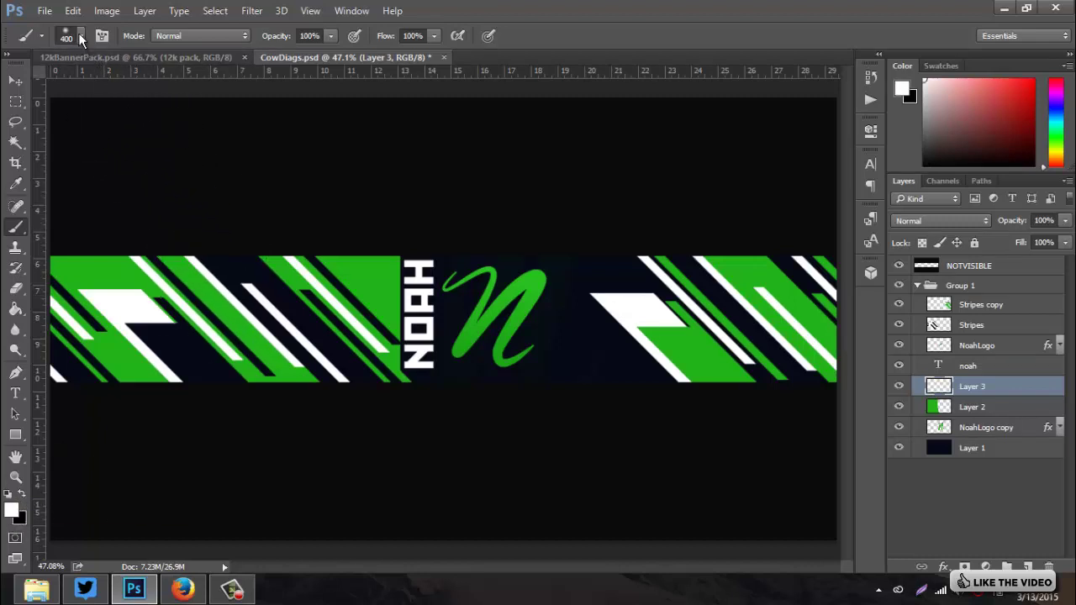
key("ctrl+minus")
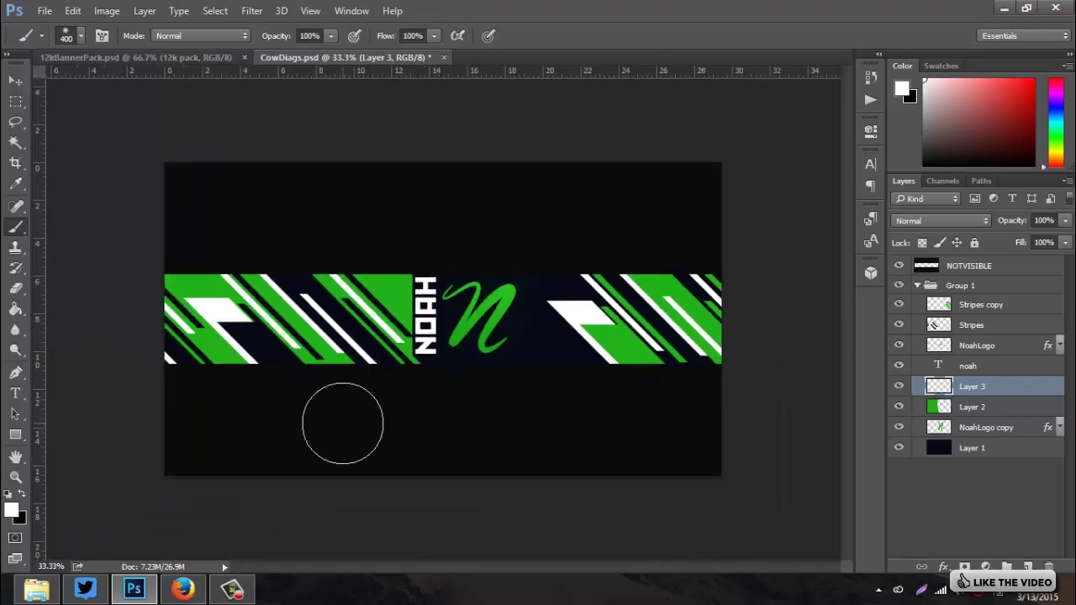
key("bracketright")
key("bracketright")
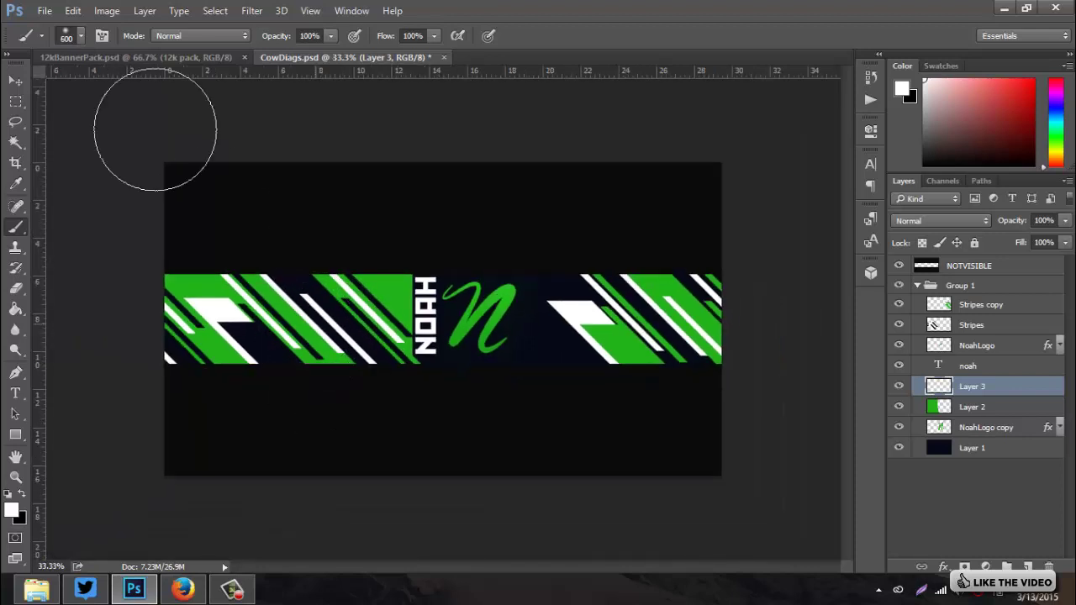
Paint two soft white spots on Layer 3, at the upper edge of the left stripes and below the band near the name
right_click(97, 109)
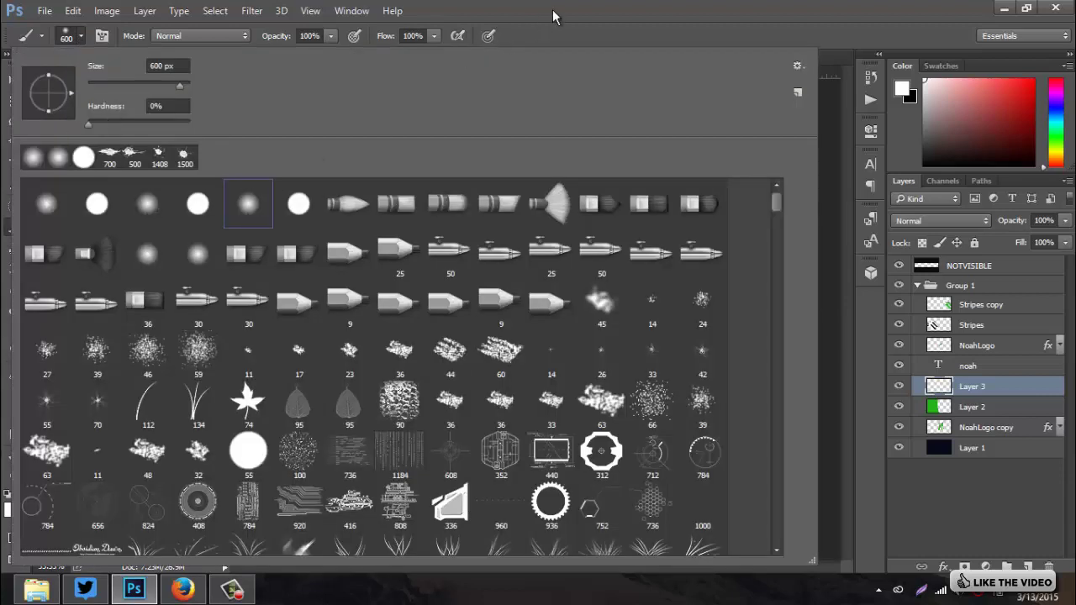
left_click_drag(779, 204, 778, 242)
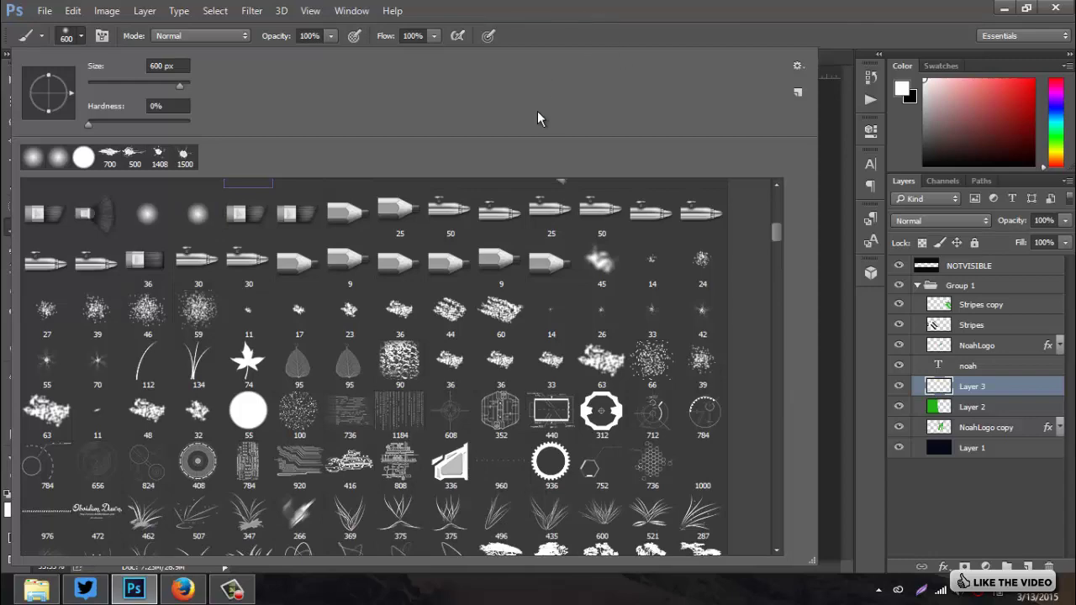
left_click(612, 34)
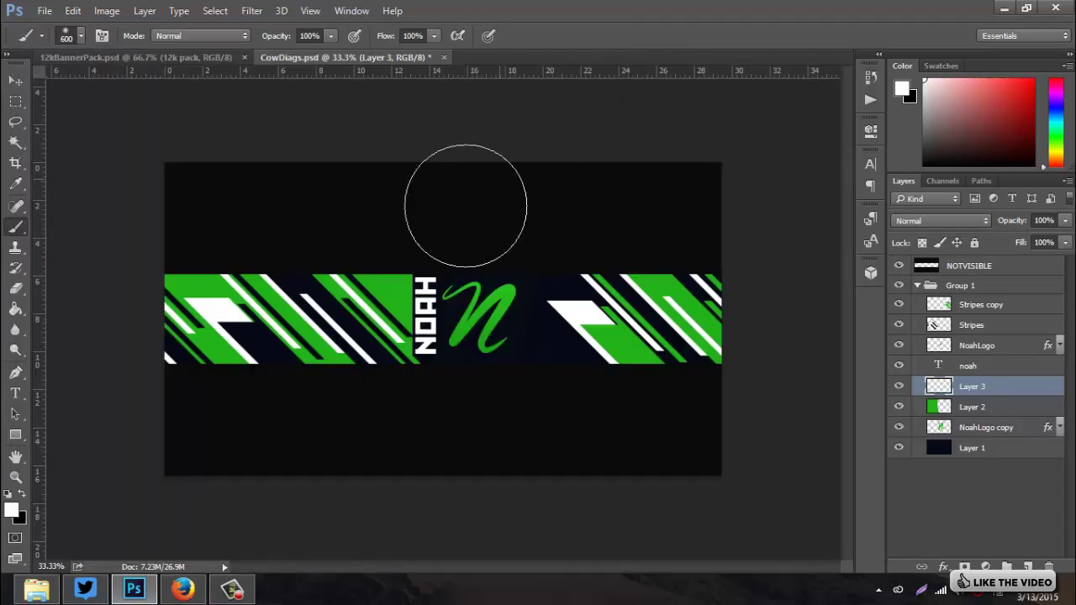
left_click(231, 265)
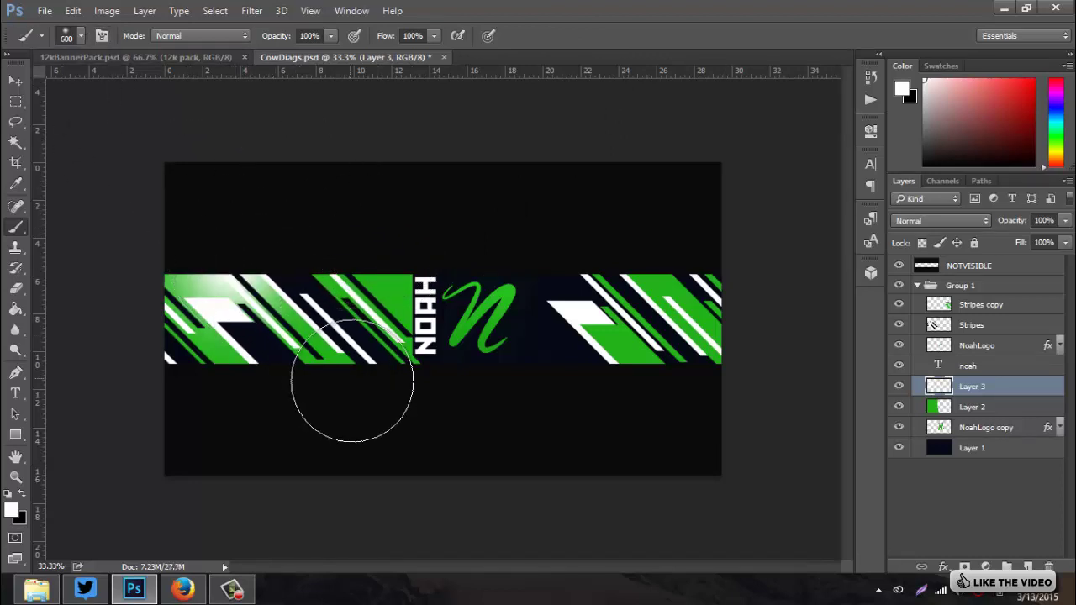
left_click(372, 401)
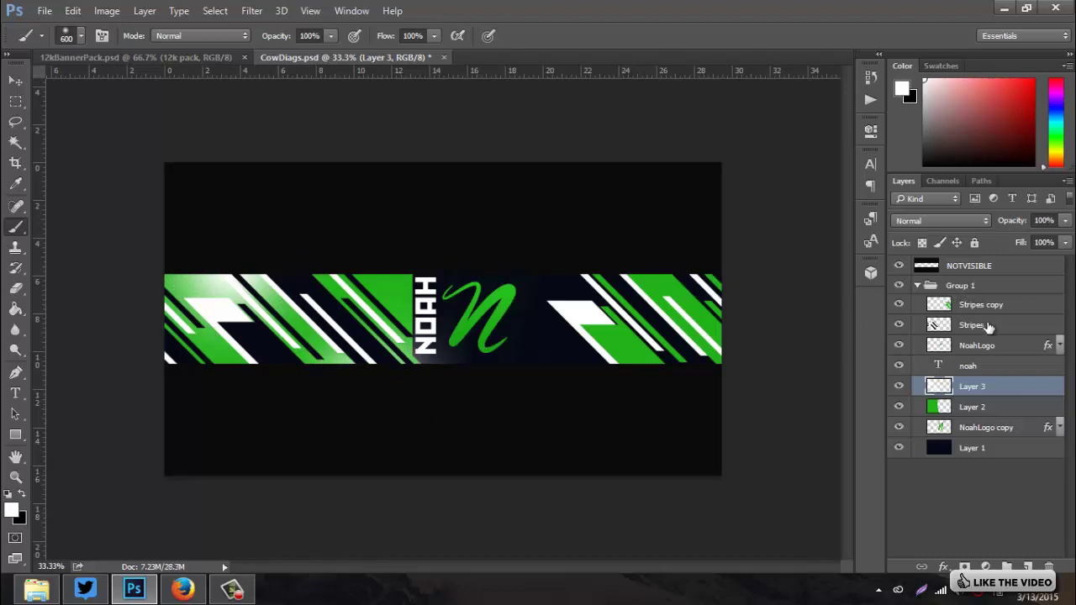
Set Layer 3's blend mode to Overlay and clip the layer to Layer 2
left_click(942, 222)
left_click(925, 385)
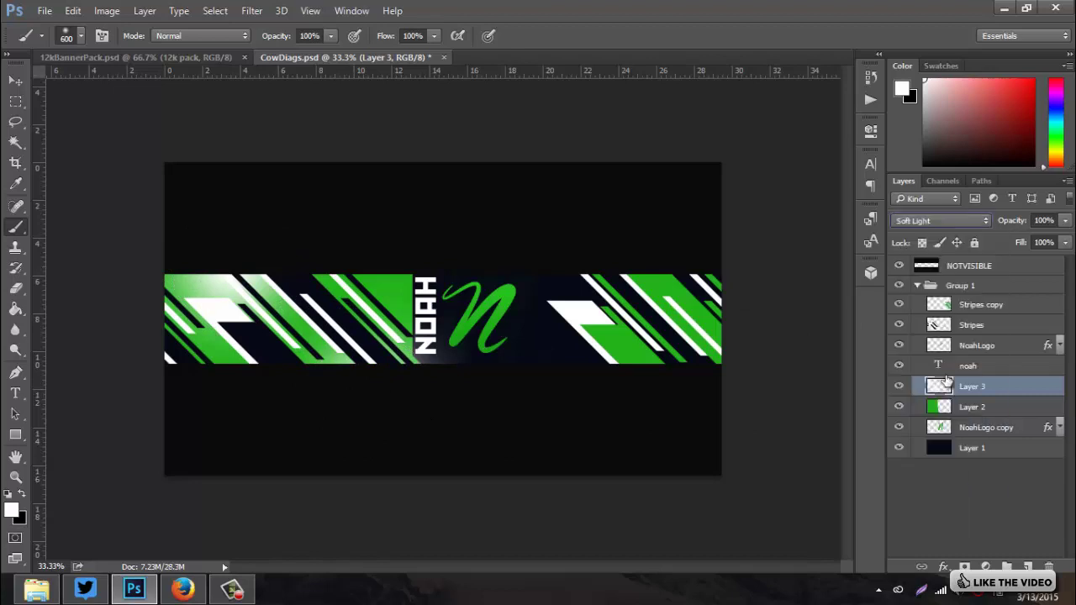
left_click(924, 222)
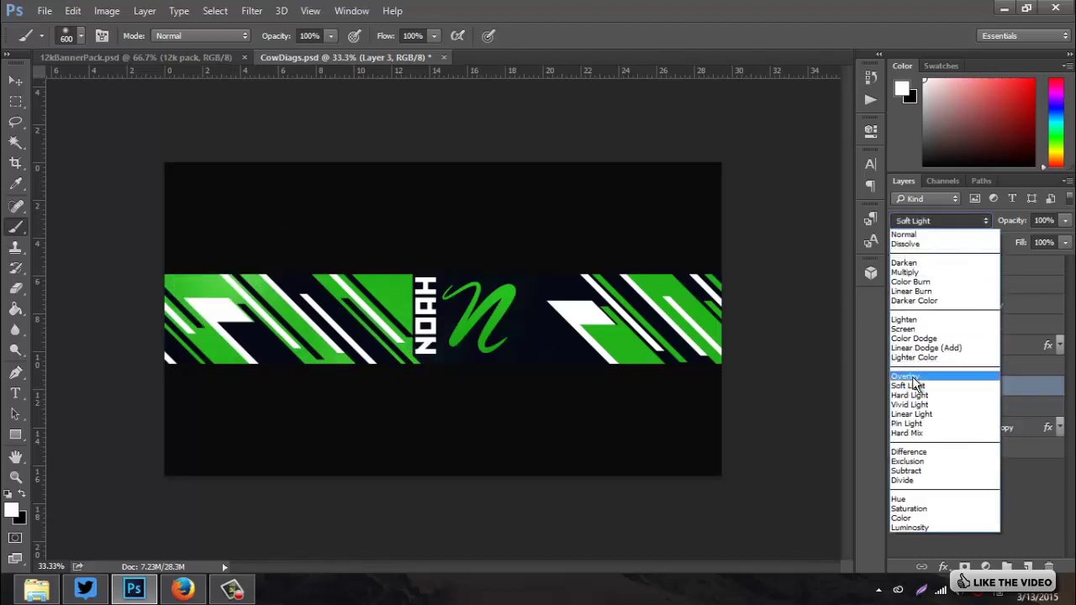
left_click(908, 377)
right_click(1000, 386)
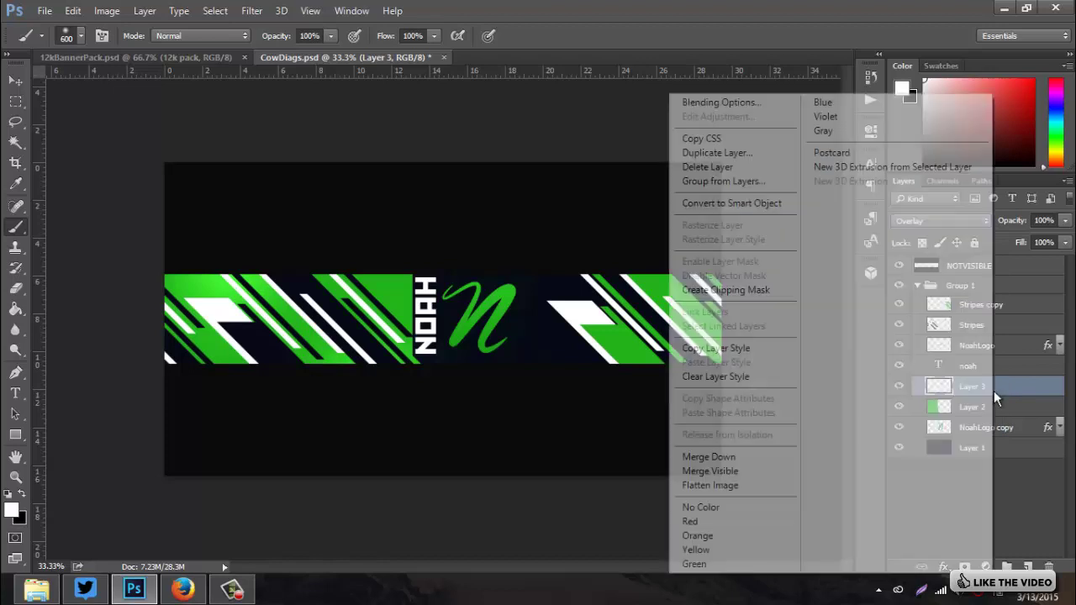
left_click(744, 288)
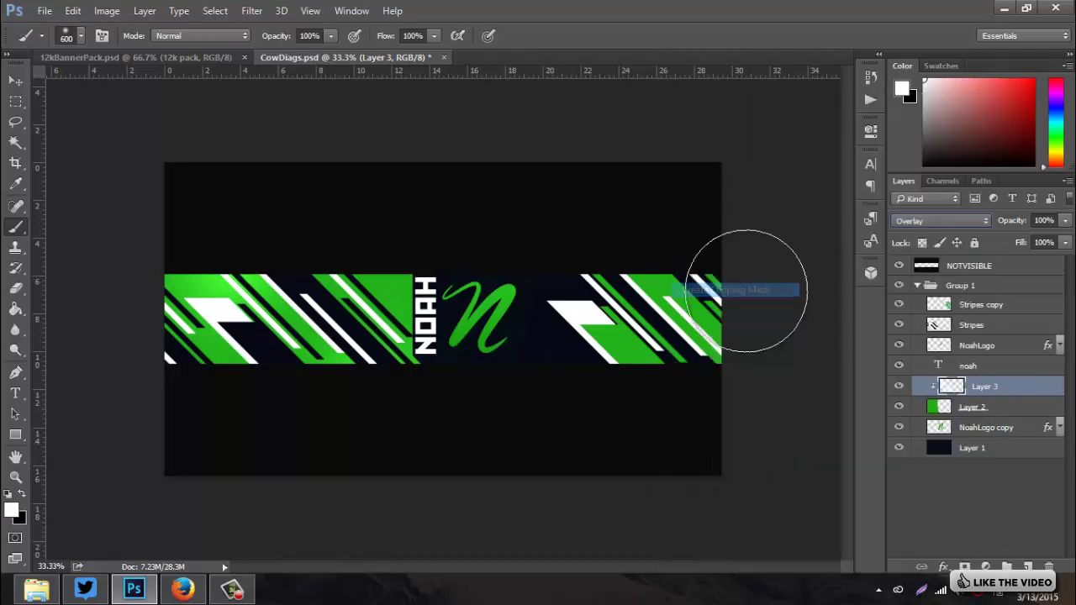
Add a new layer above Layer 1, paint soft white spots behind the right stripes and below the N, and set it to Overlay
left_click(981, 454)
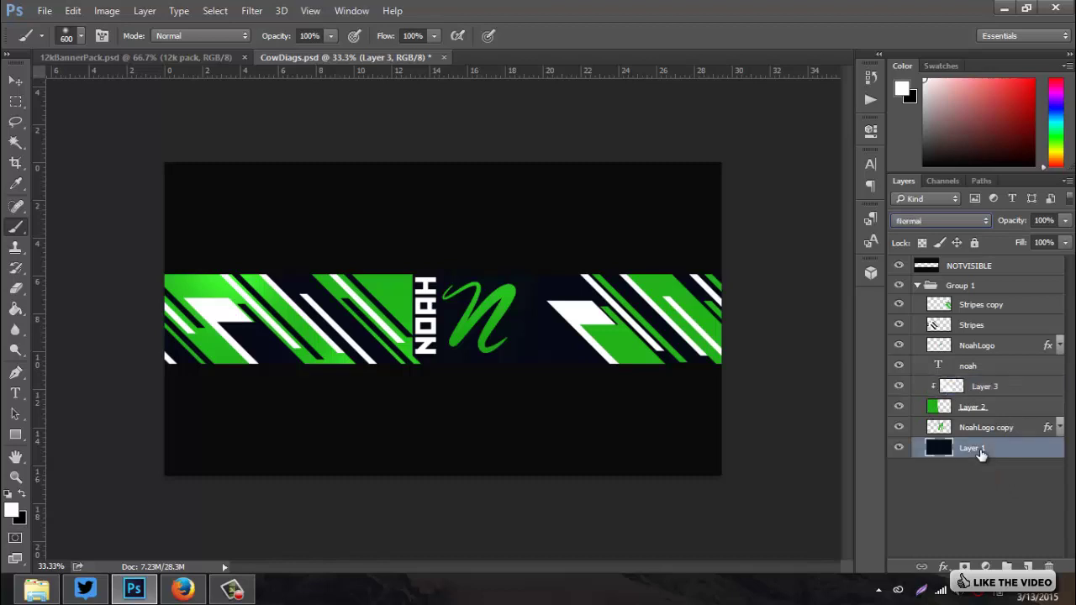
left_click(1029, 565)
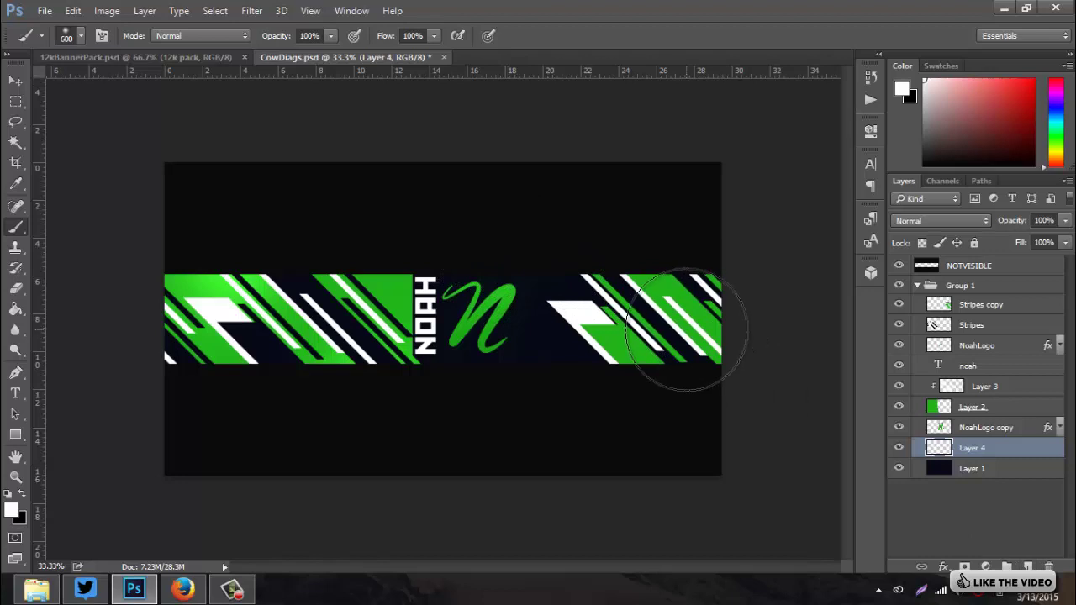
left_click(685, 331)
left_click(475, 391)
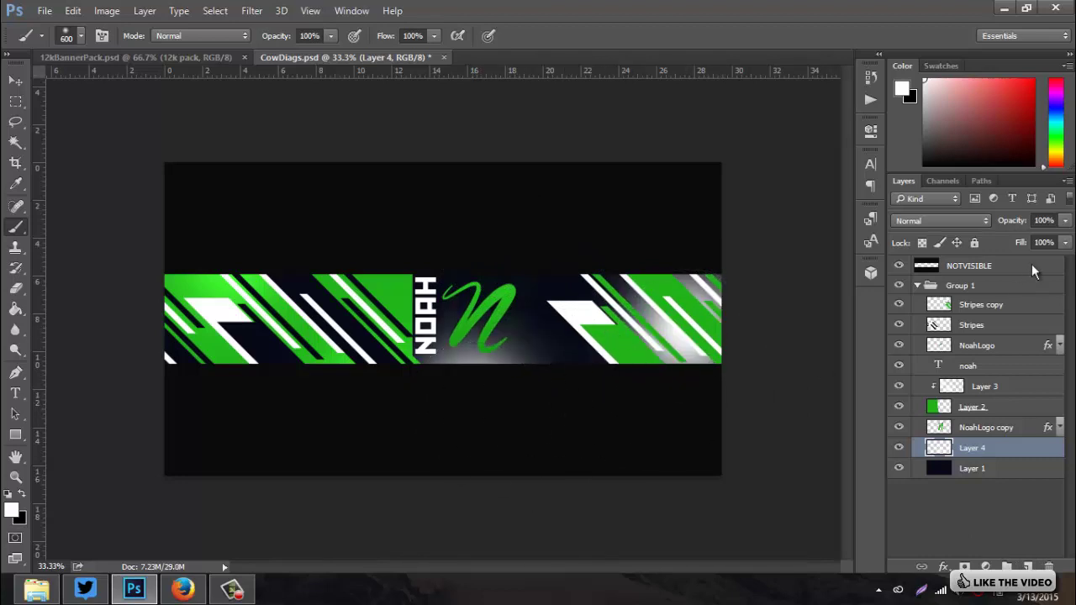
left_click(946, 221)
left_click(918, 377)
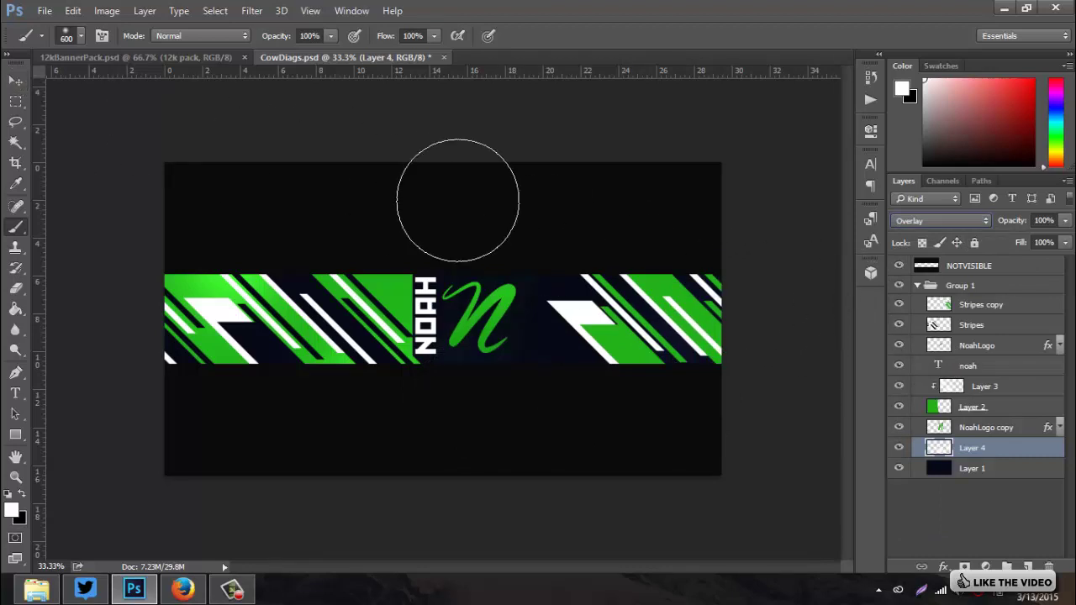
Select the Stripes copy layer, switch to 12kBannerPack.psd, and expand and show its Social Logos group
scroll(460, 207, "up", 2)
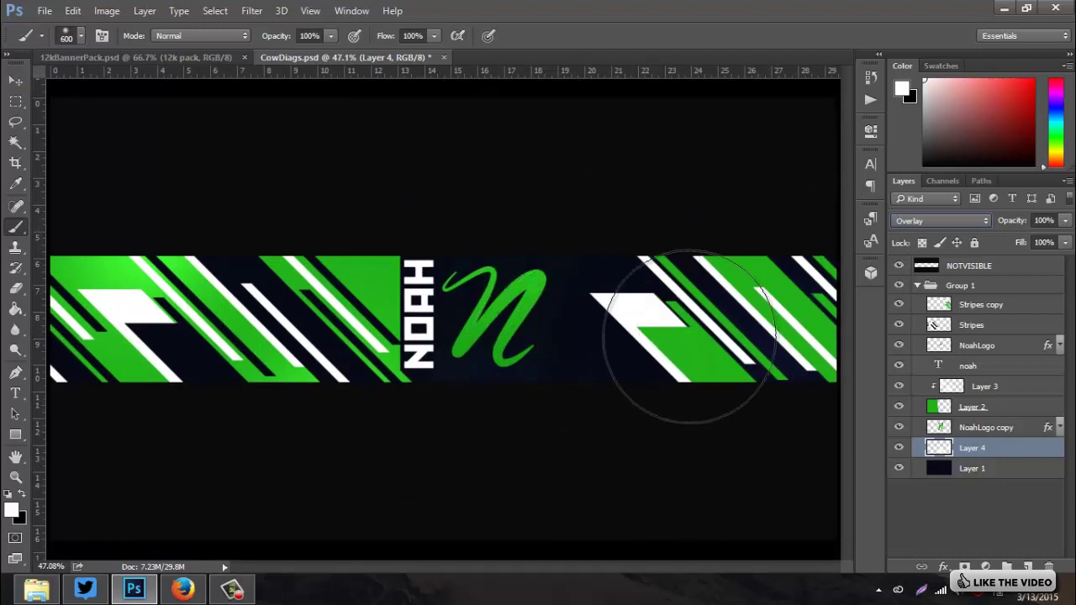
left_click(967, 306)
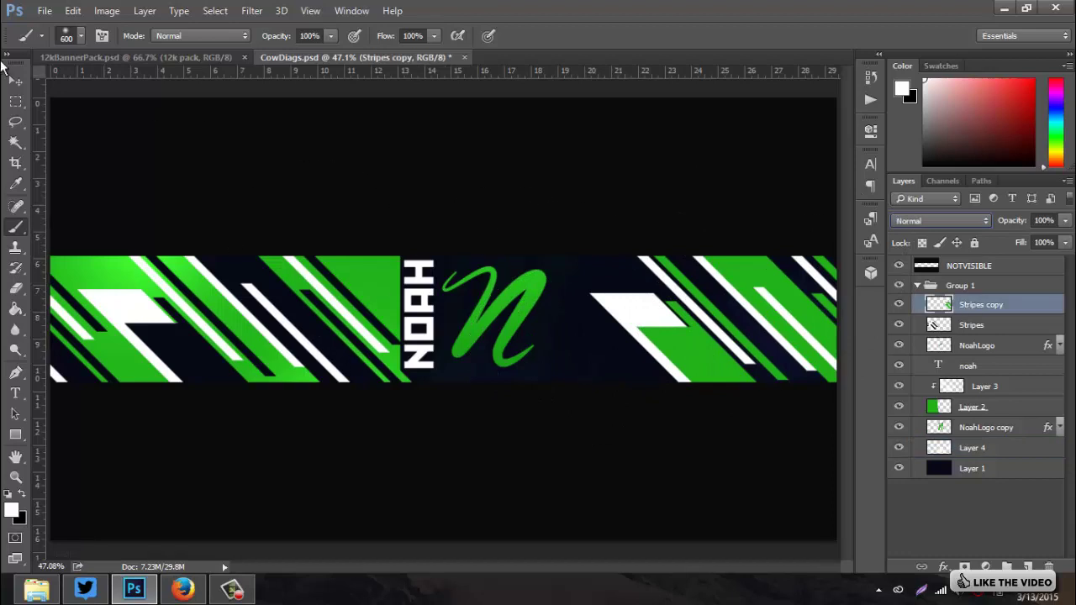
left_click(15, 81)
left_click(99, 56)
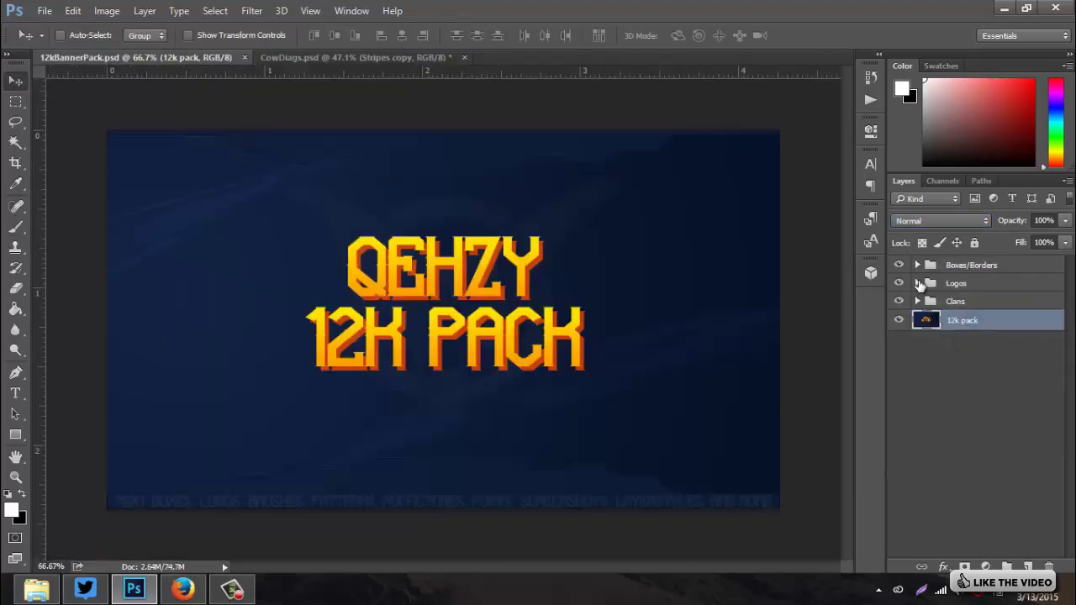
left_click(919, 283)
left_click(930, 337)
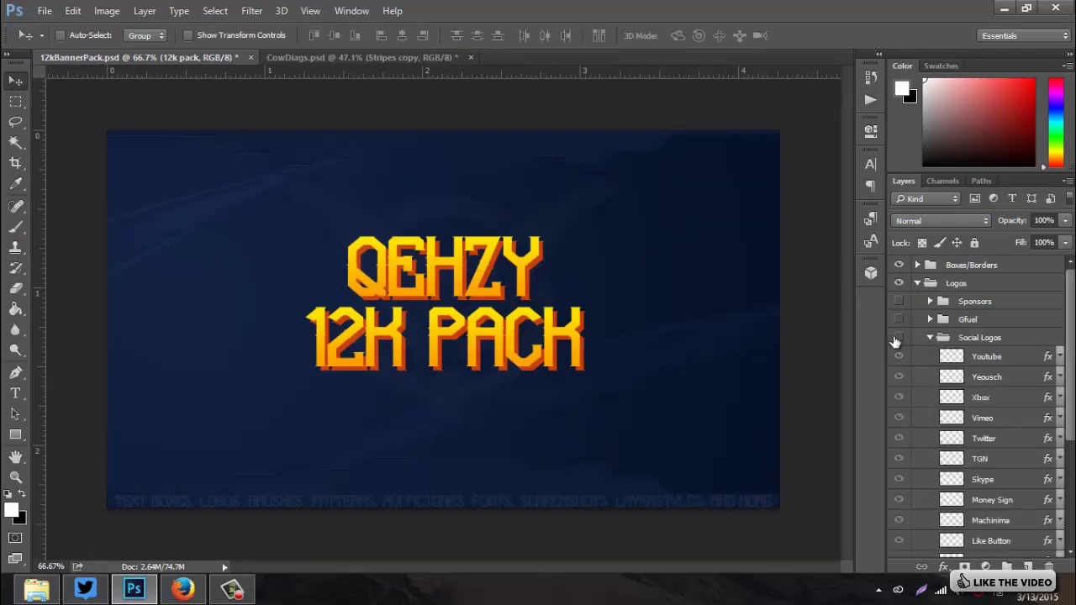
left_click(898, 338)
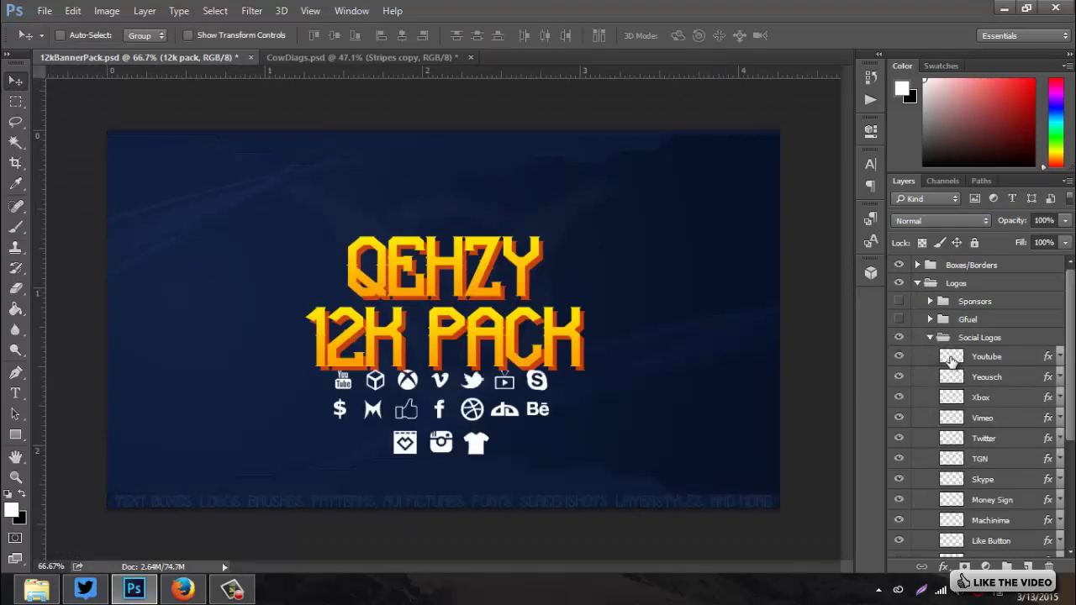
Copy the Twitter logo from the Social Logos group into CowDiags.psd and place it beside the N logo
scroll(988, 370, "down", 1)
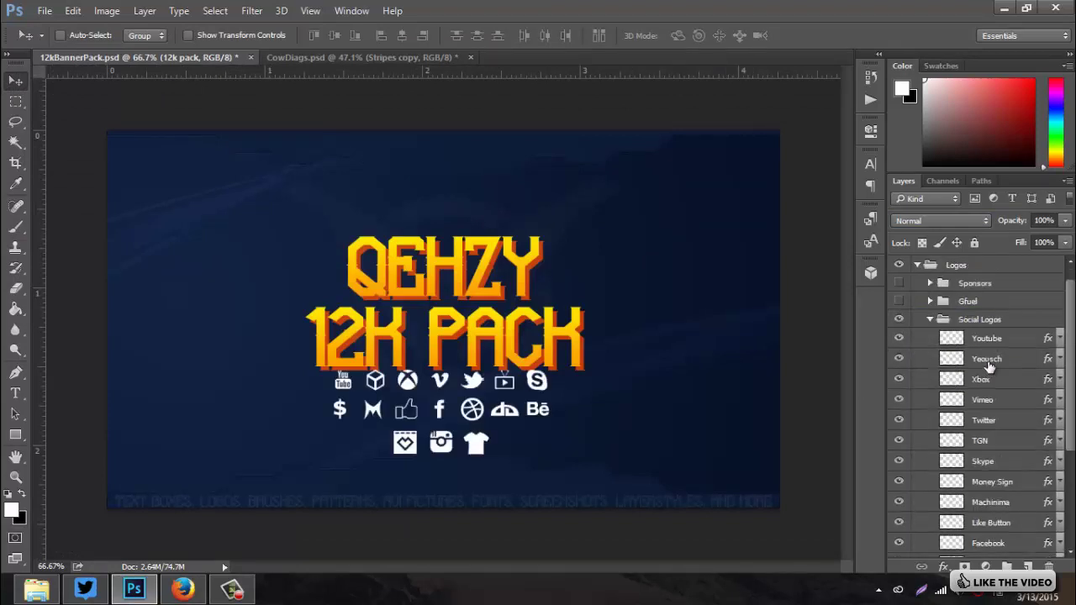
scroll(989, 367, "down", 1)
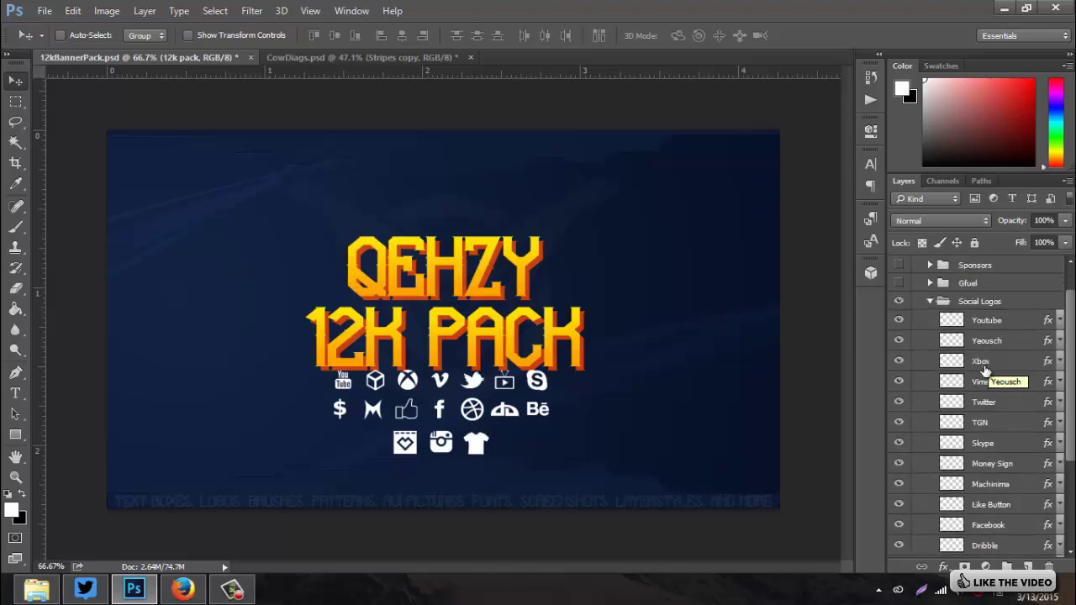
left_click(1016, 404)
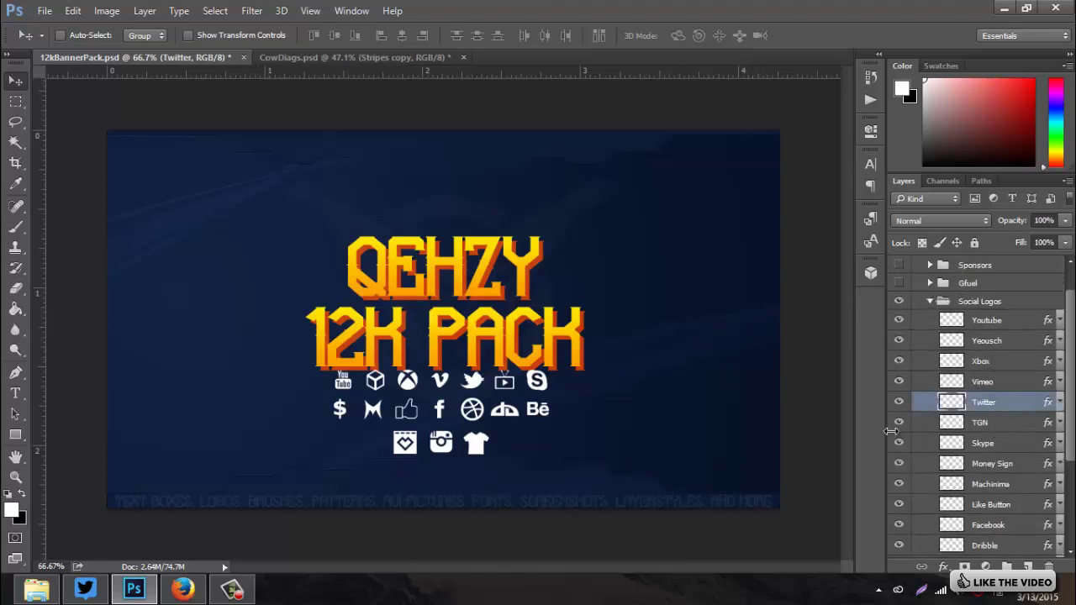
left_click_drag(515, 428, 534, 398)
left_click_drag(569, 357, 547, 343)
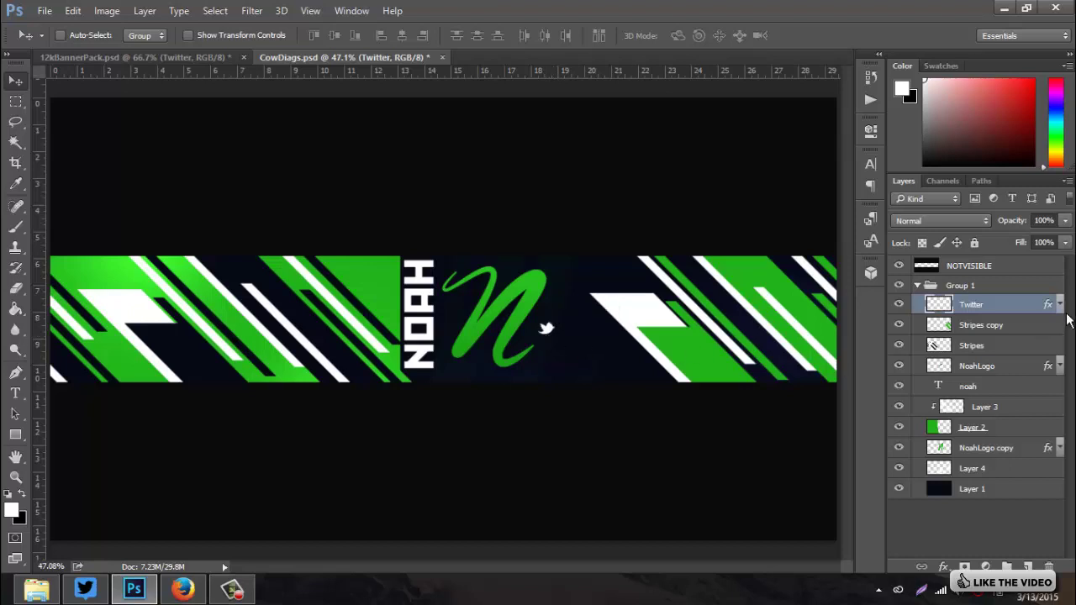
Clear the layer style of the Twitter layer
double_click(1013, 311)
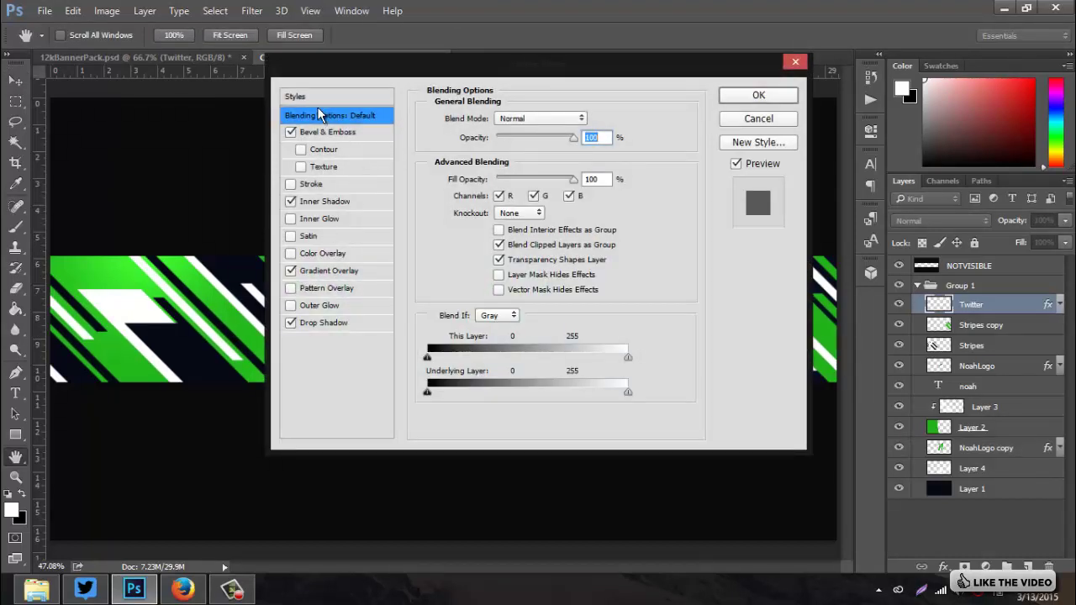
left_click(759, 118)
right_click(994, 308)
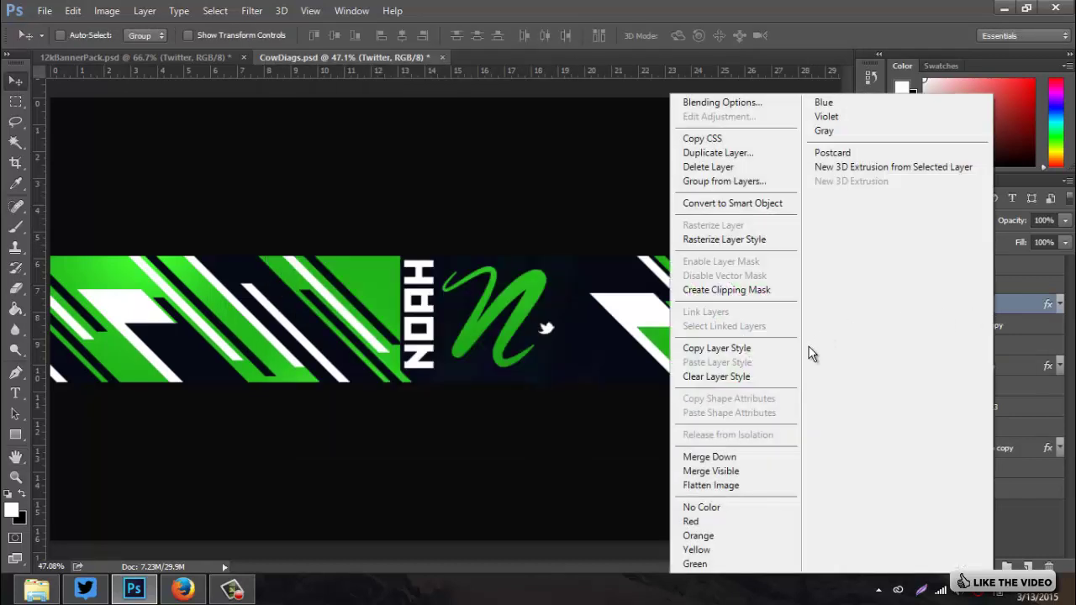
left_click(724, 377)
Give the Twitter layer a Color Overlay in the bright green sampled from the banner's left stripes
double_click(1018, 306)
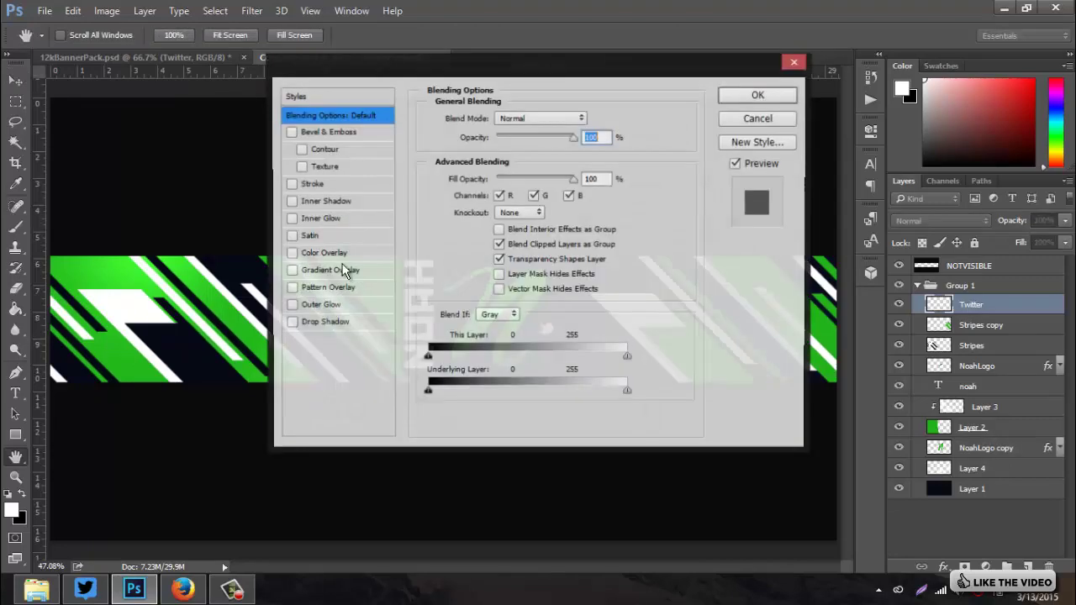
left_click(327, 253)
left_click(593, 125)
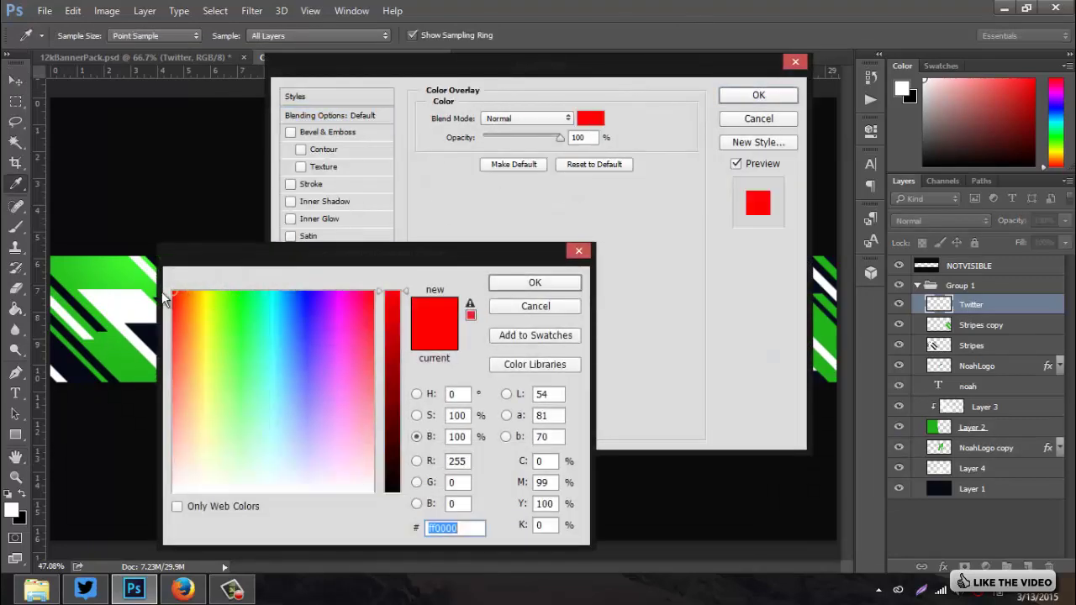
left_click(128, 261)
left_click(534, 283)
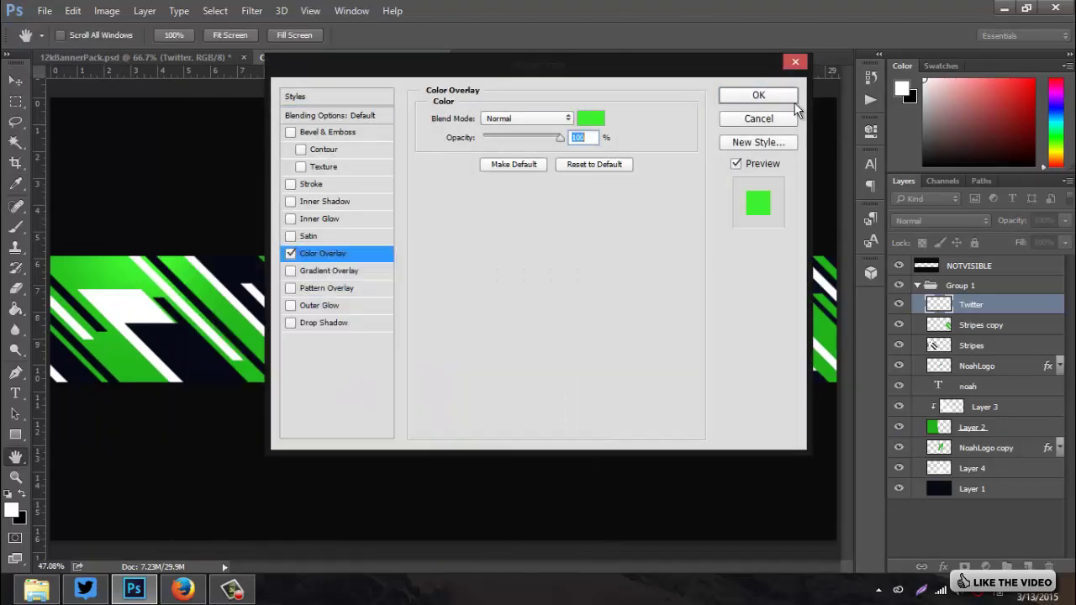
left_click(758, 95)
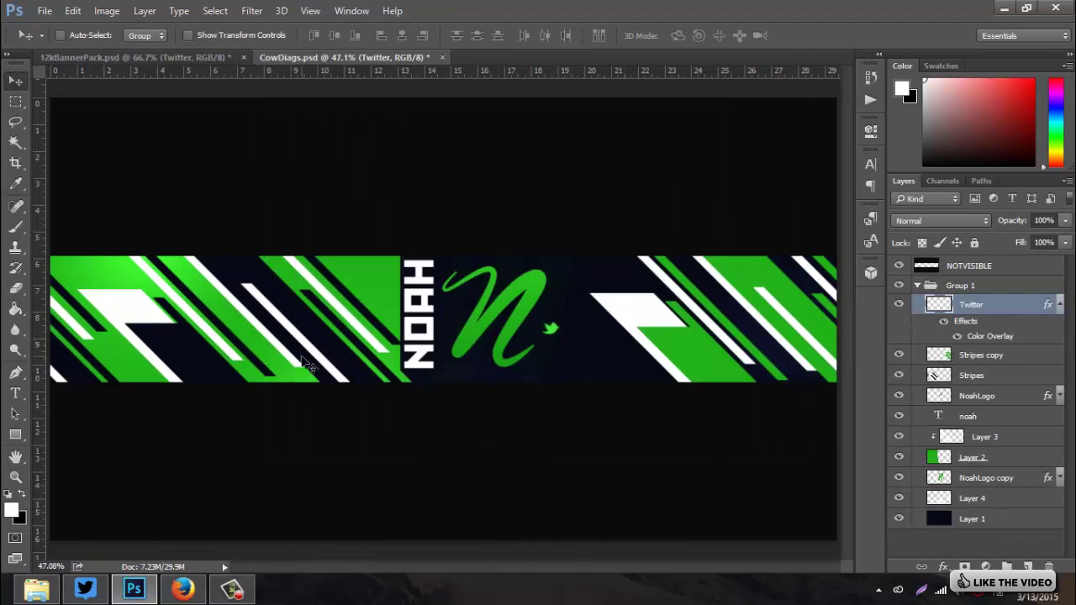
left_click_drag(556, 362, 552, 401)
left_click(14, 395)
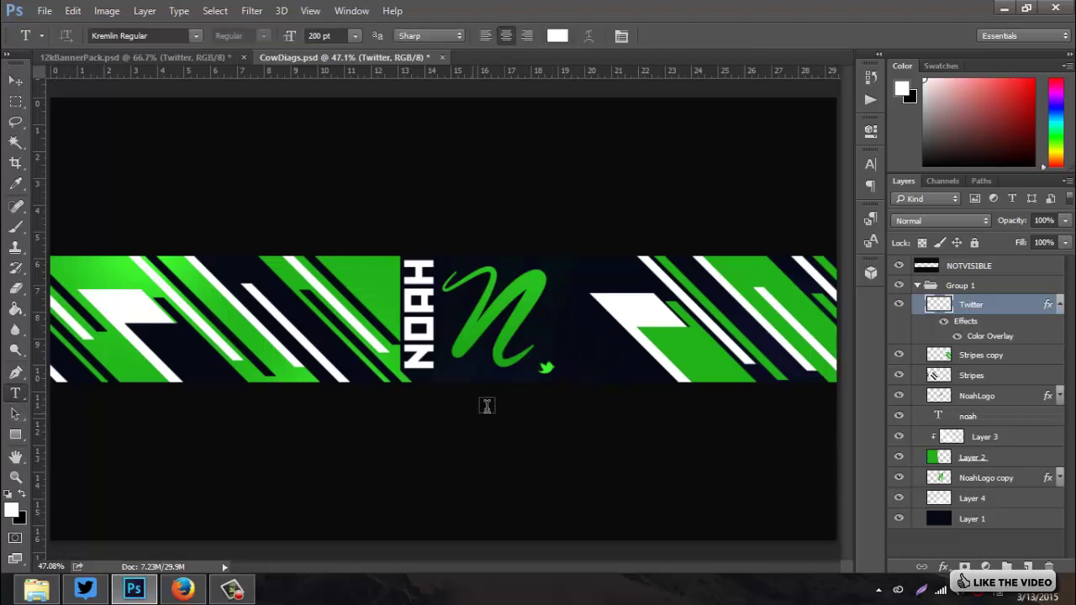
left_click(562, 368)
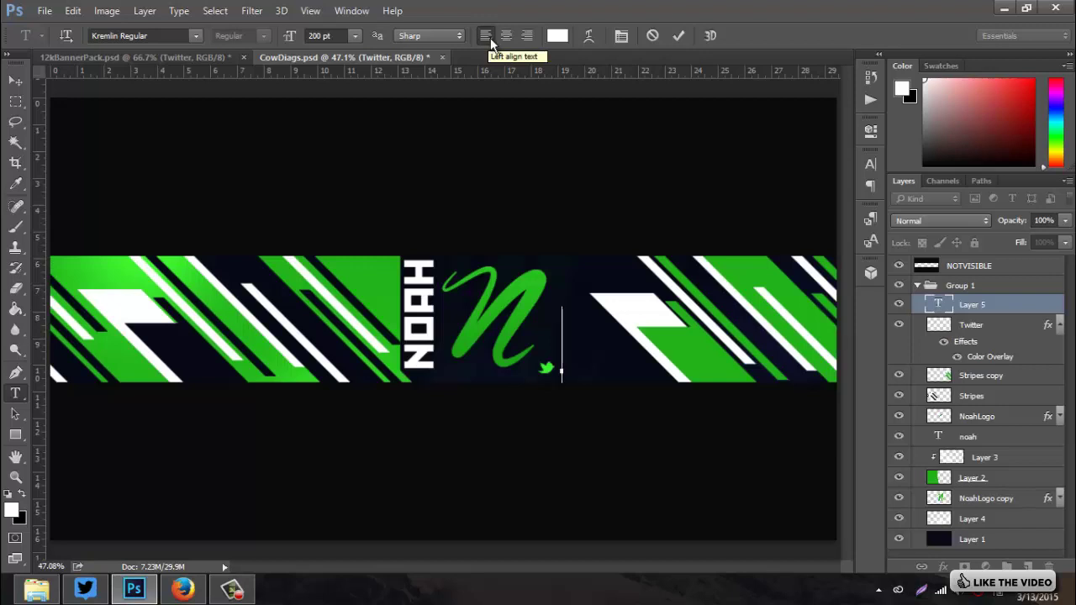
left_click(324, 35)
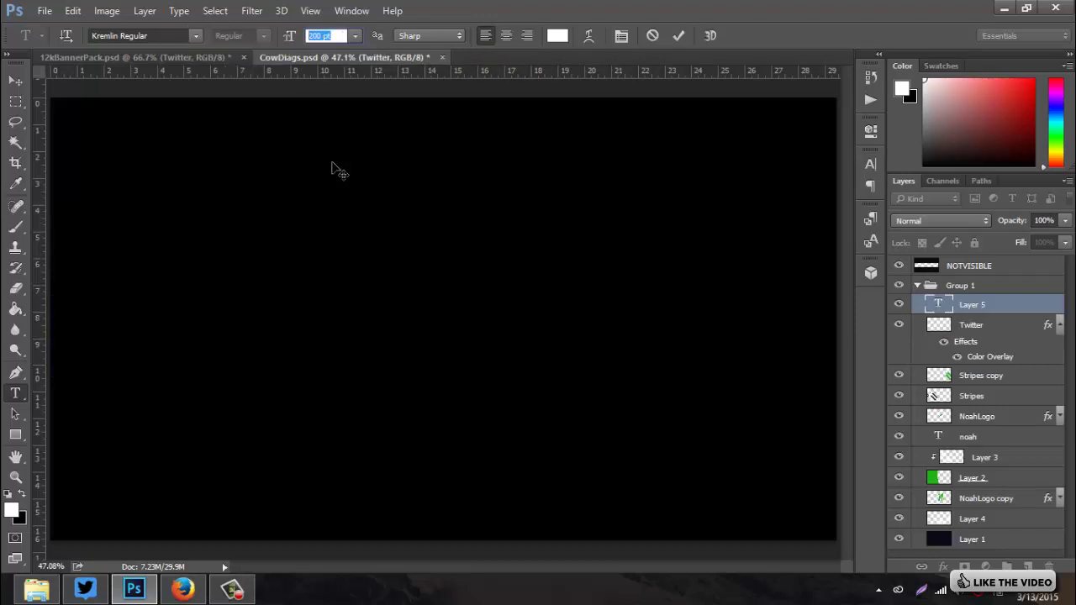
type("12")
key("Return")
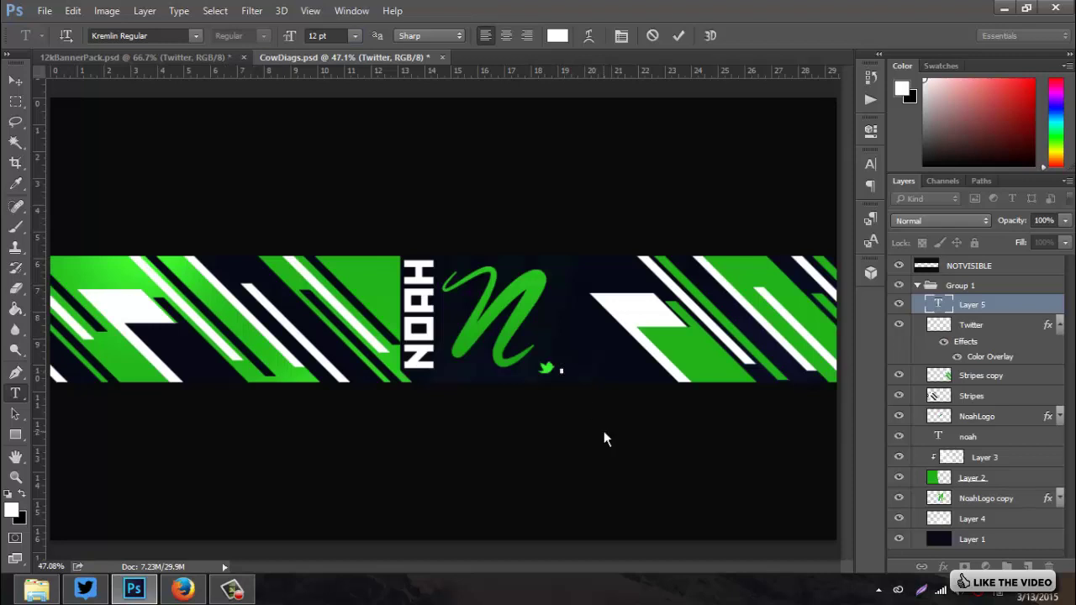
type("@NoahGFX")
Set the font of the Twitter handle text to a_FuturaOrto Bold and finish the text edit
left_click(166, 35)
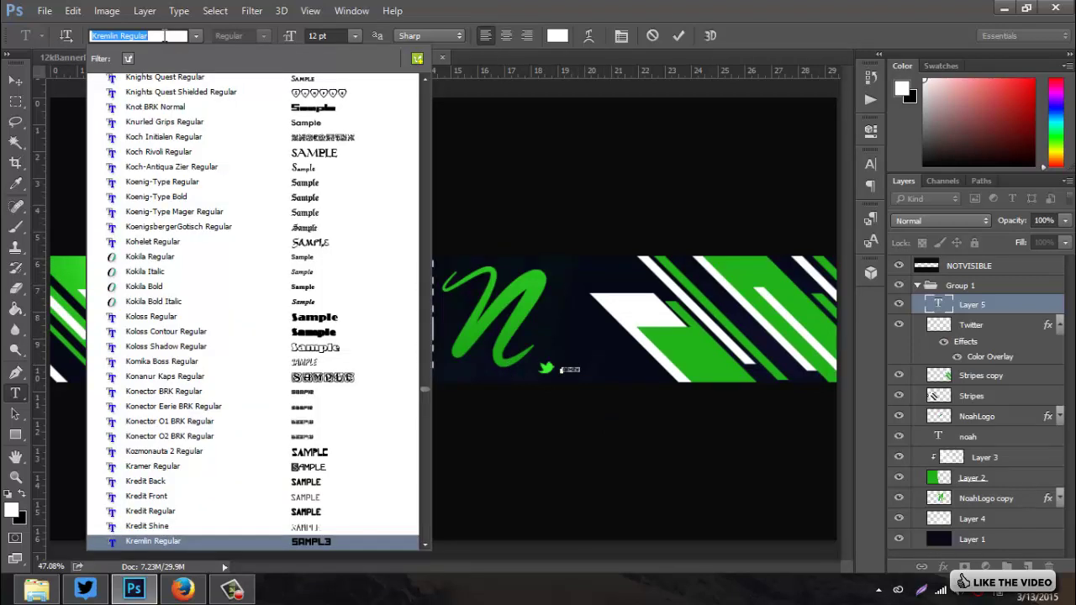
type("a_")
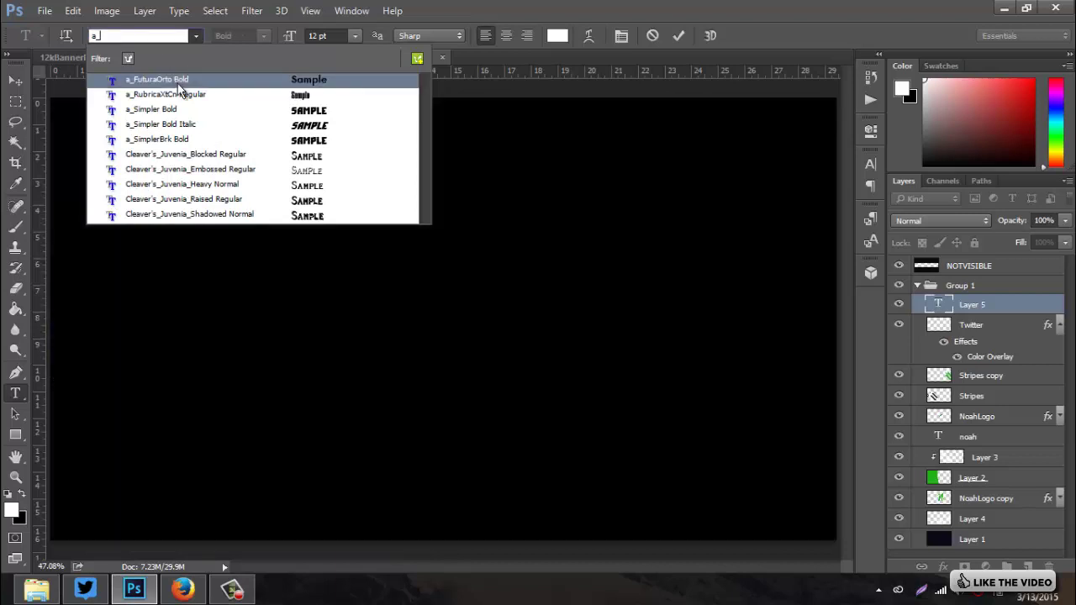
left_click(178, 85)
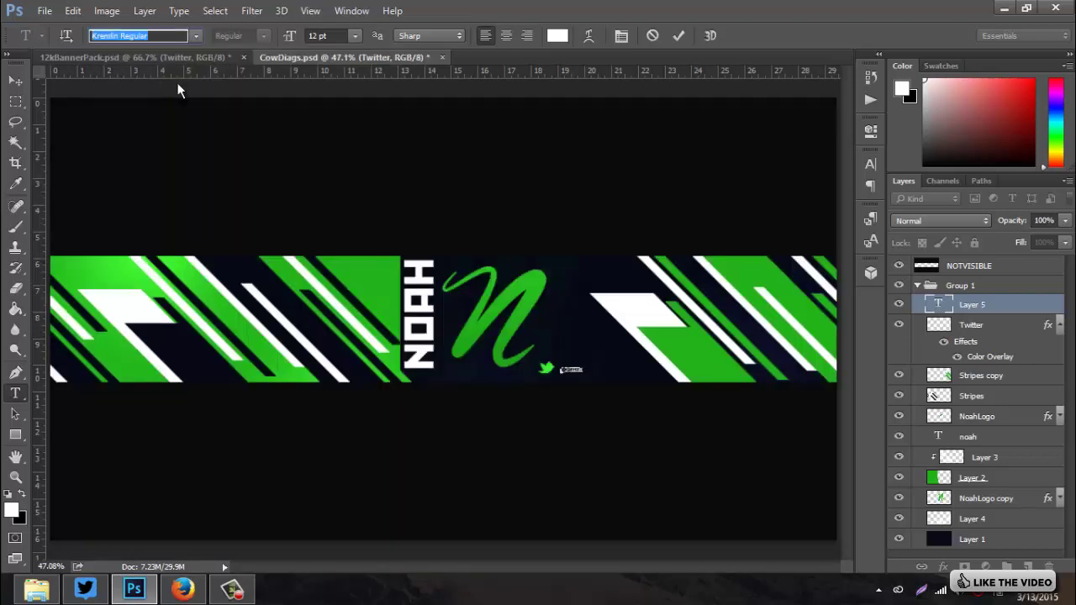
left_click(16, 80)
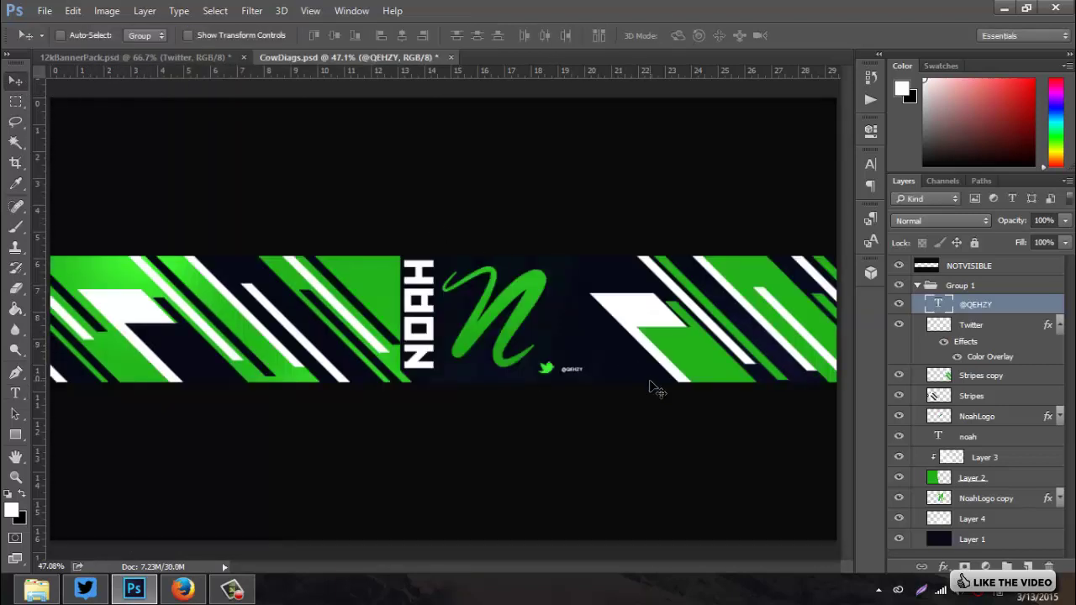
key("ctrl+t")
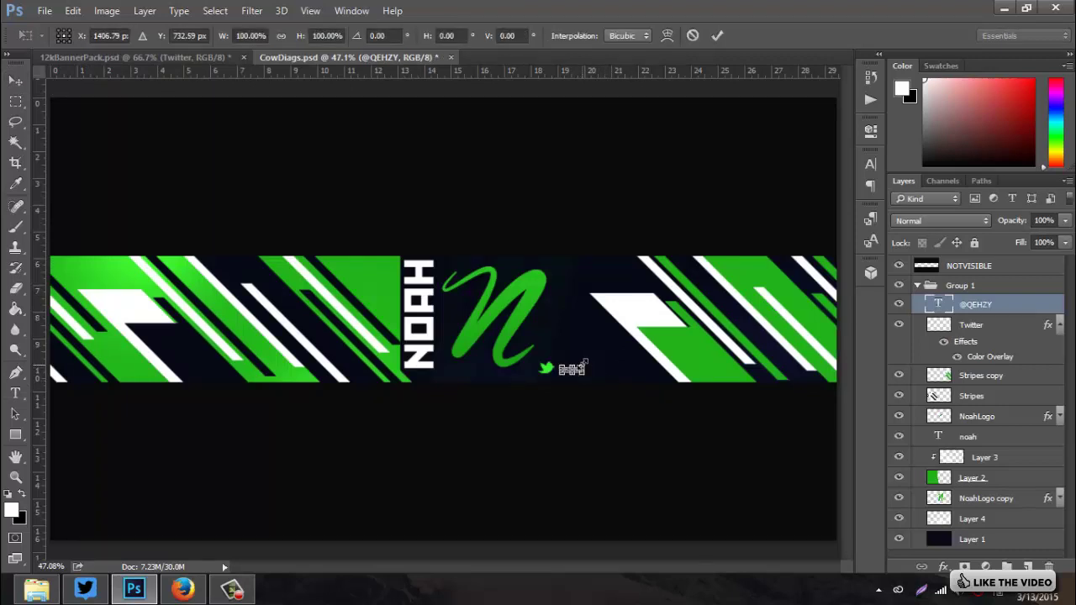
left_click_drag(584, 365, 590, 364)
key("Return")
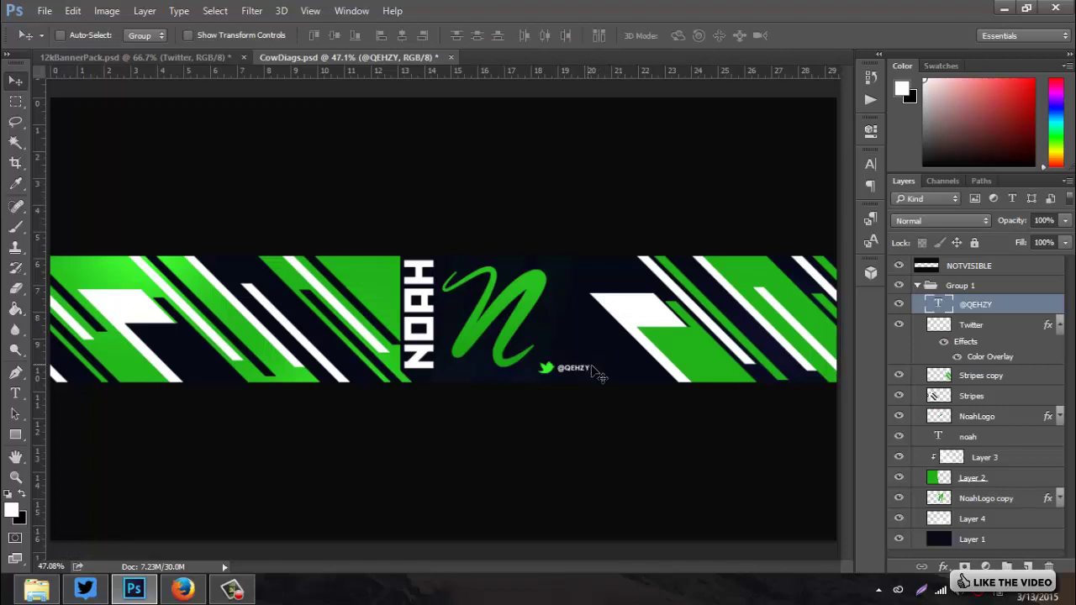
left_click(1005, 326, "ctrl")
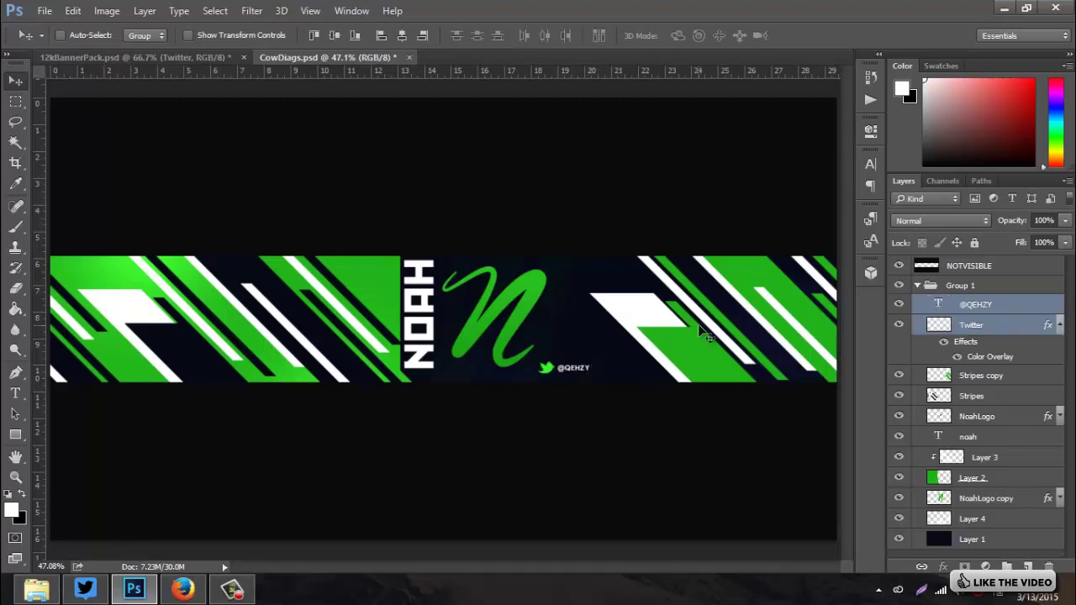
key("Right")
key("Right")
key("Right")
key("Right")
key("Right")
key("Right")
Duplicate the Twitter logo and handle twice, stacking the copies above the original in an evenly spaced column
key("ctrl+j")
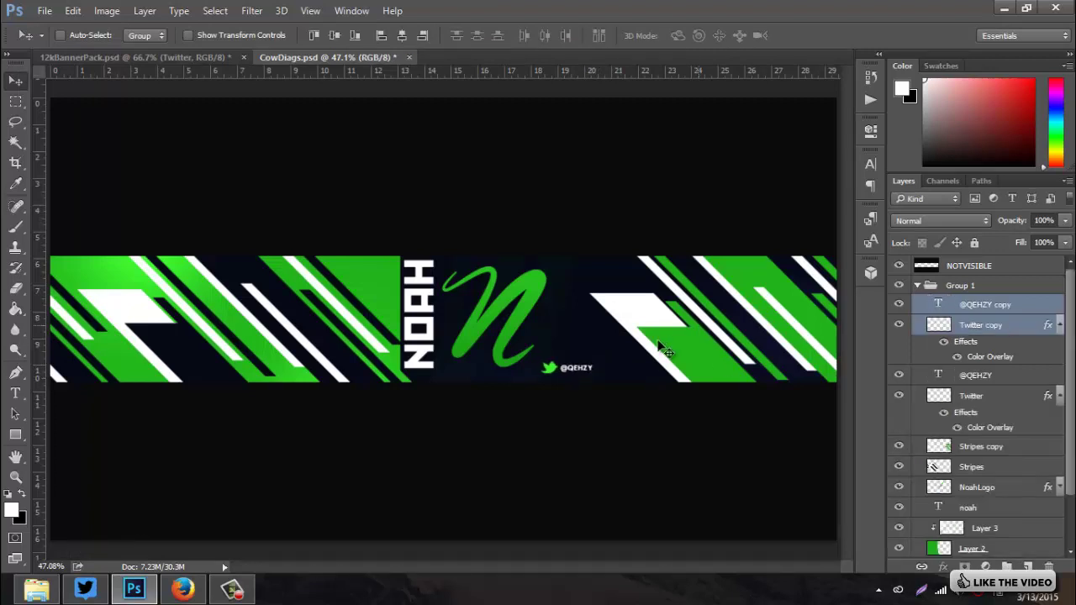
left_click_drag(577, 390, 583, 365)
key("ctrl+j")
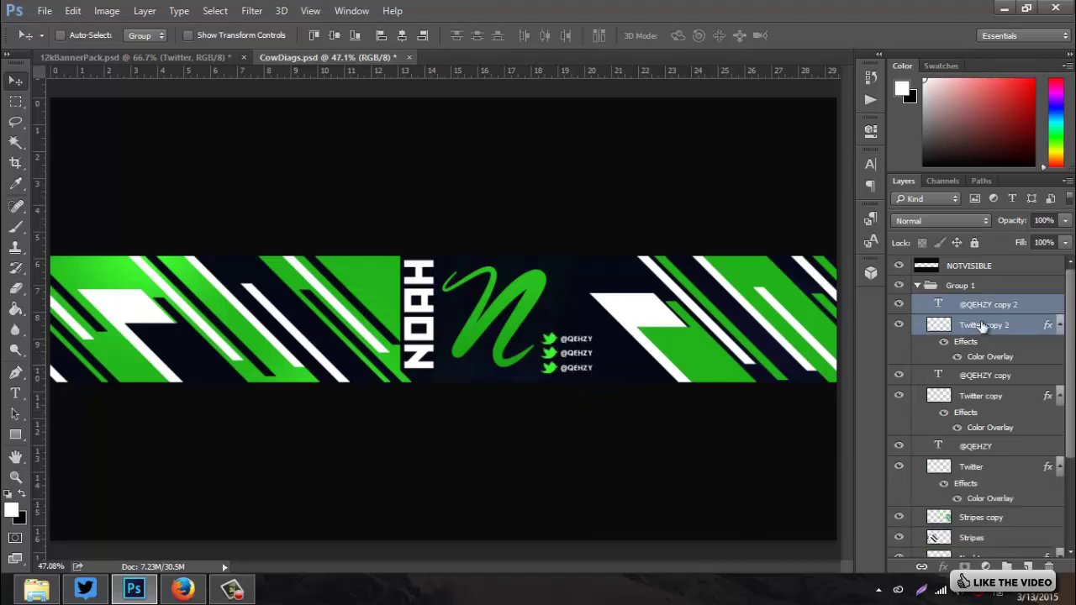
Select all three Twitter logo and handle pairs and scale them down together
left_click(1060, 324)
left_click(1000, 334)
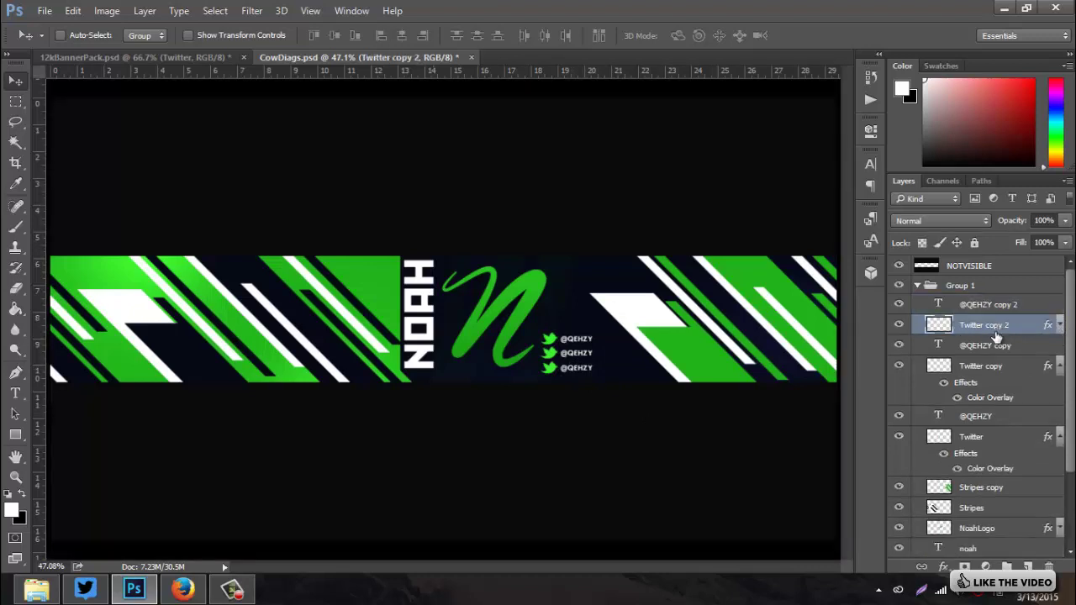
left_click(994, 309)
left_click(988, 438, "shift")
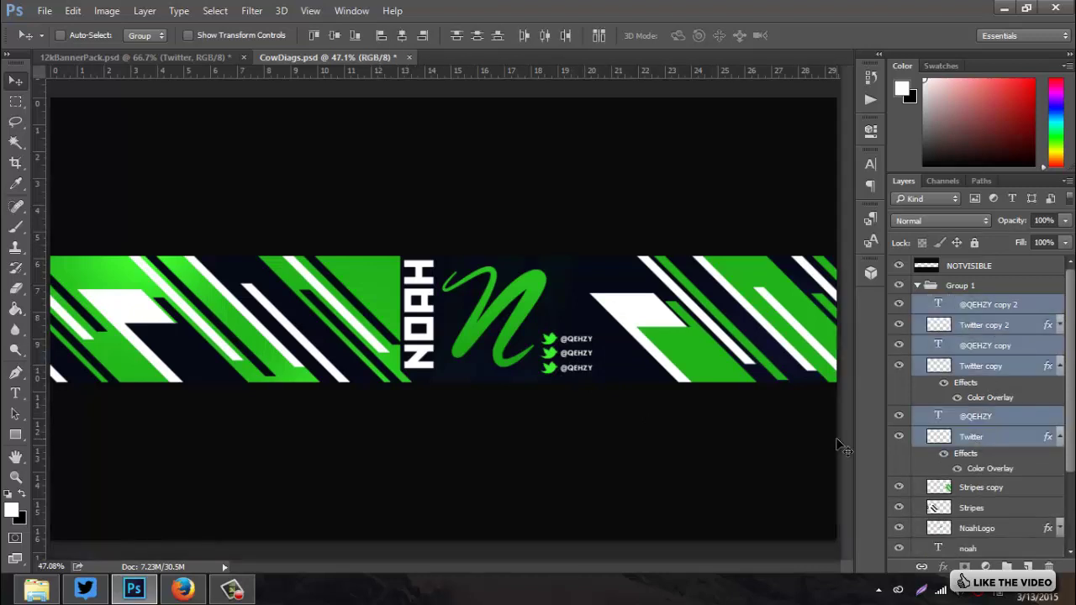
key("ctrl+t")
left_click_drag(594, 376, 588, 381)
key("Return")
Nudge the three selected Twitter rows slightly down beside the N logo
key("Down")
key("Down")
key("Down")
key("Down")
key("Down")
key("Down")
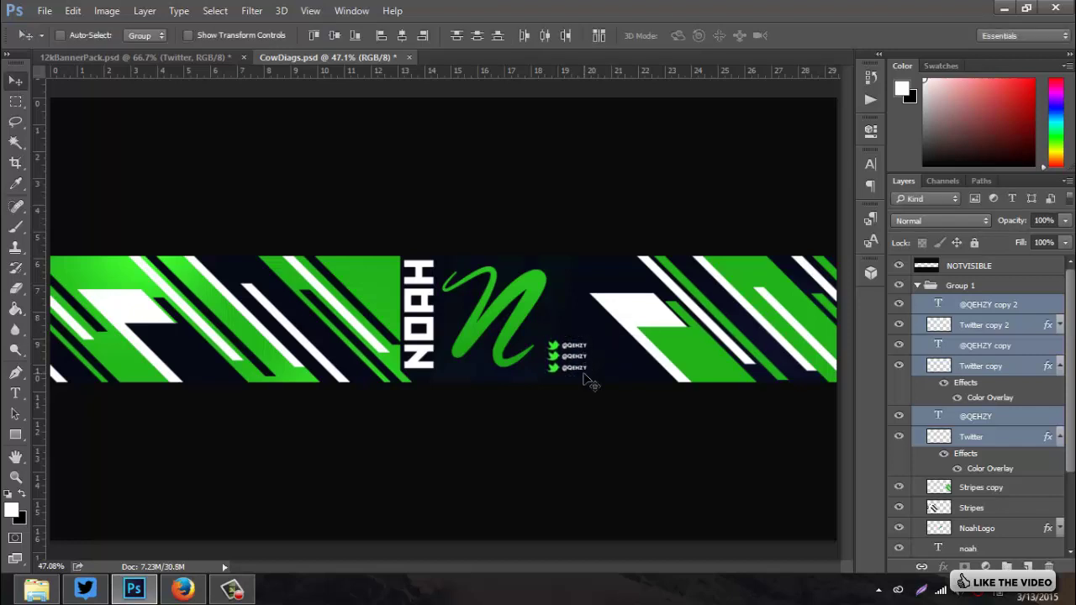
key("Down")
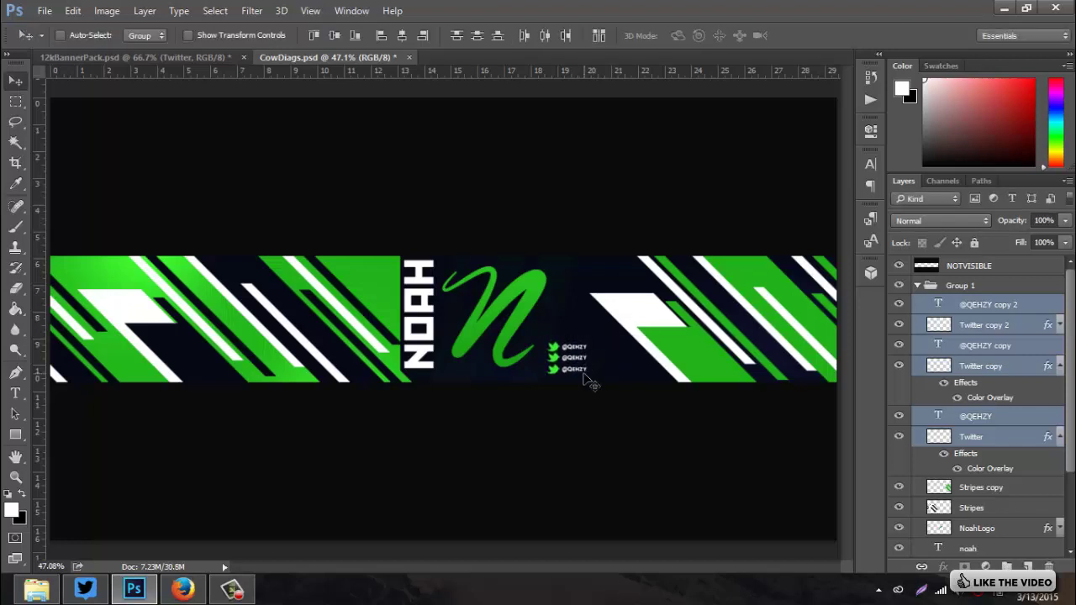
Collapse Group 1, duplicate it, and merge the copied group into a single layer
left_click(917, 287)
left_click(918, 287)
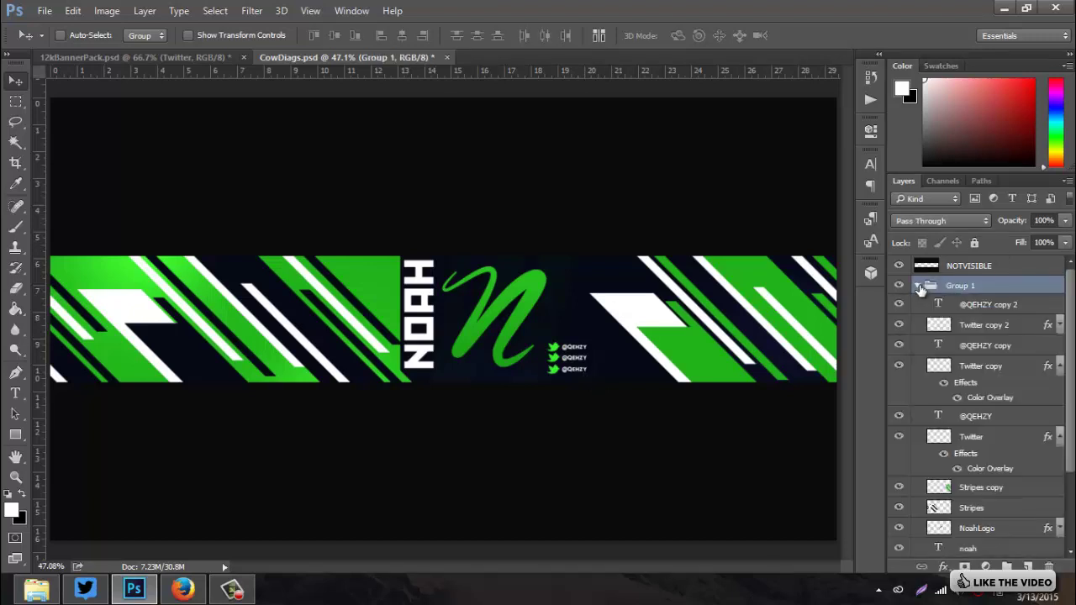
left_click(918, 286)
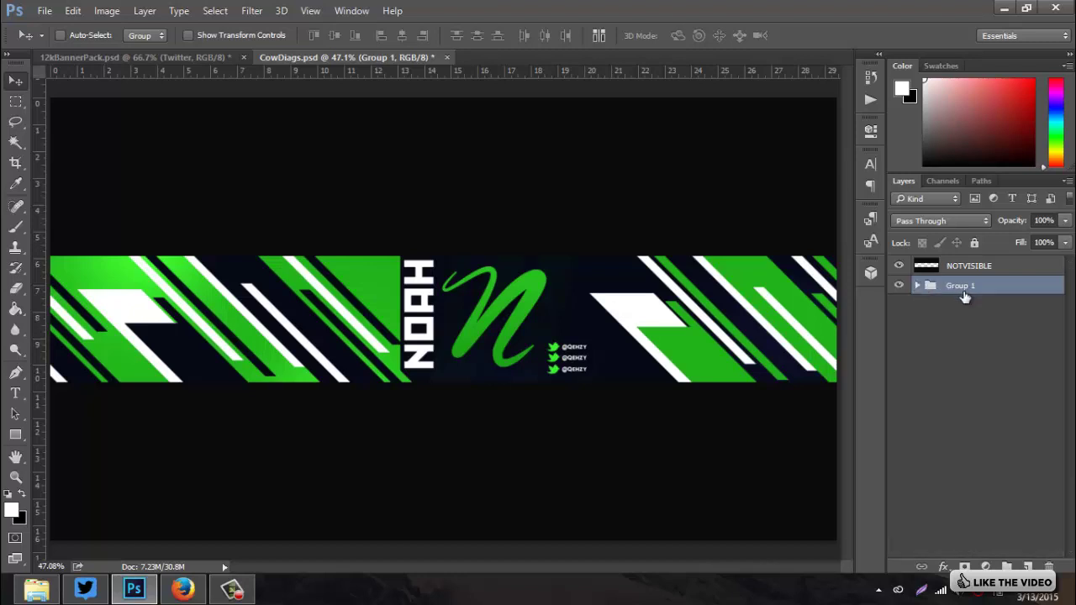
key("ctrl+j")
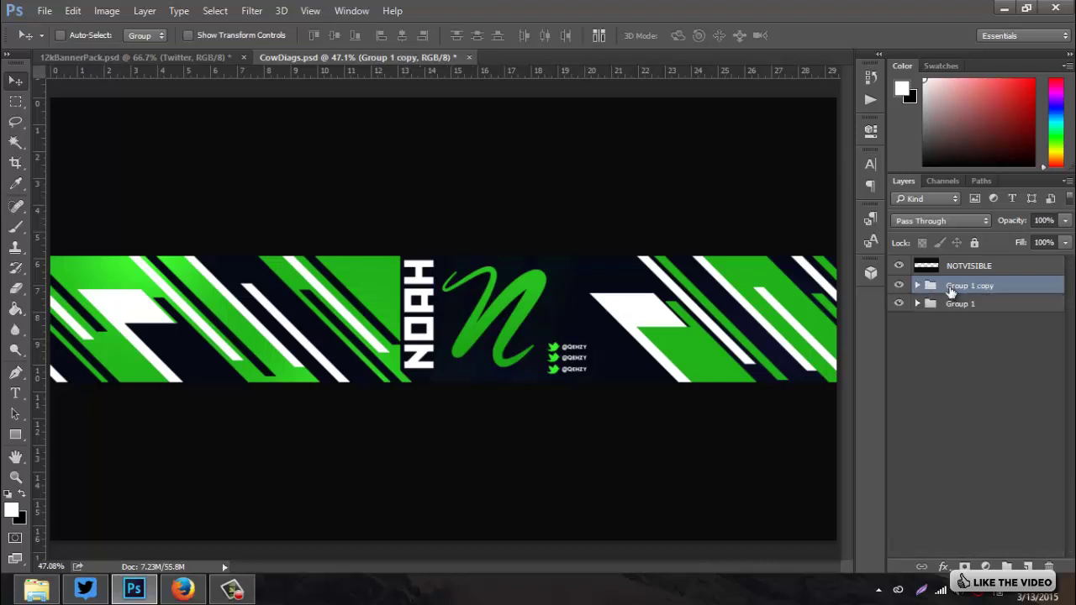
right_click(951, 290)
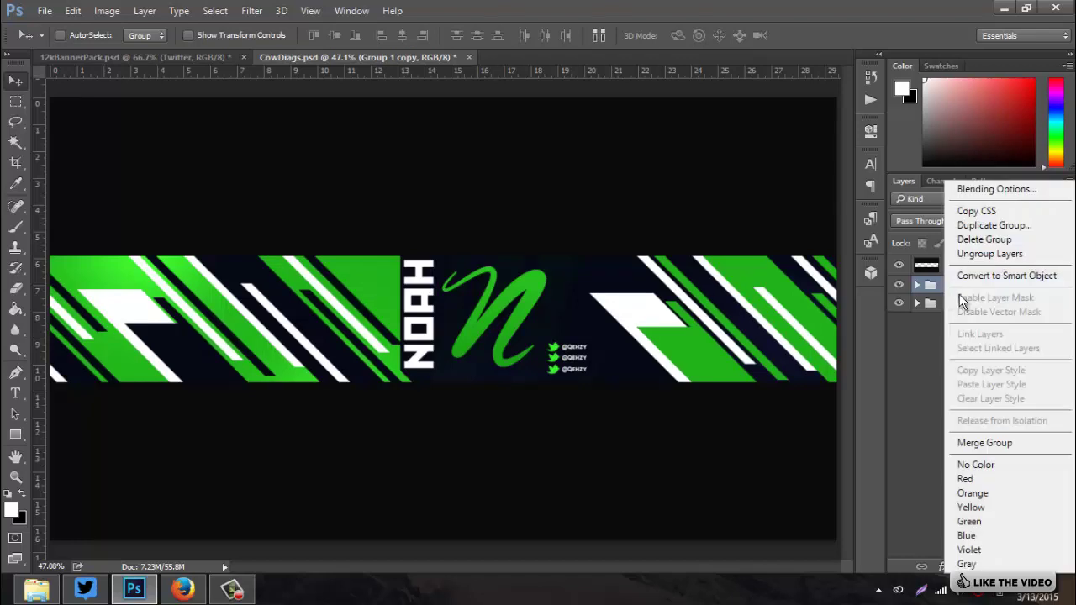
left_click(1005, 443)
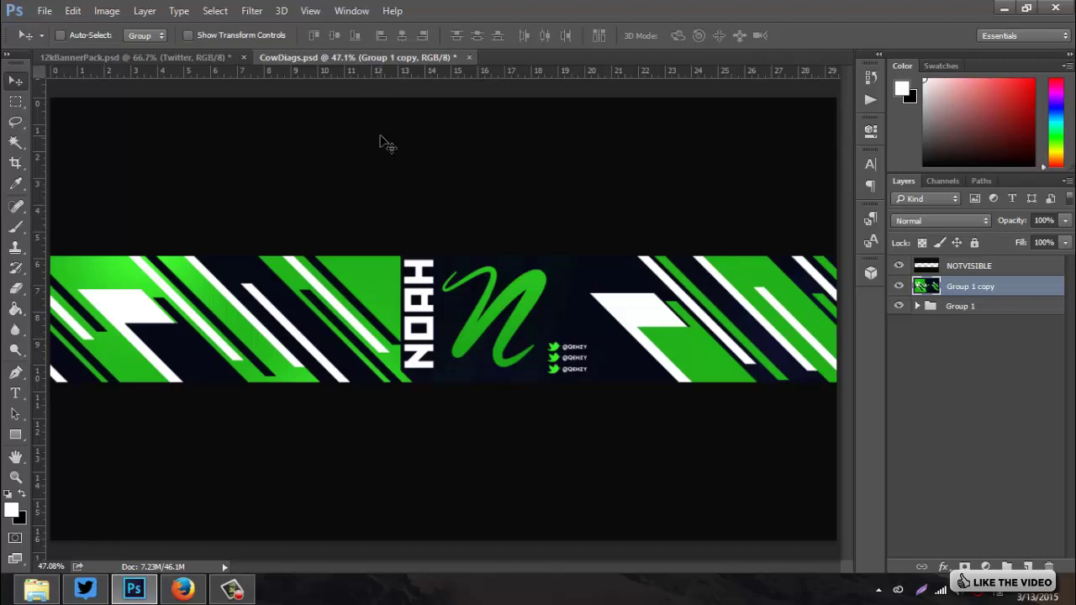
Duplicate the Group 1 copy layer and apply a Mezzotint filter of type Long Strokes to the duplicate
key("ctrl+j")
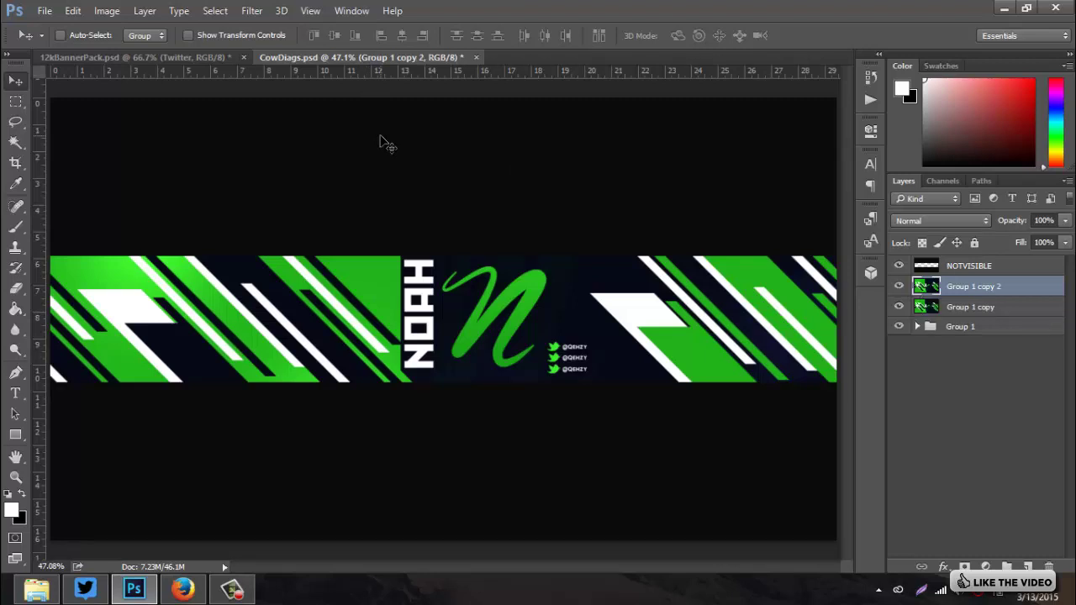
left_click(252, 10)
mouse_move(387, 244)
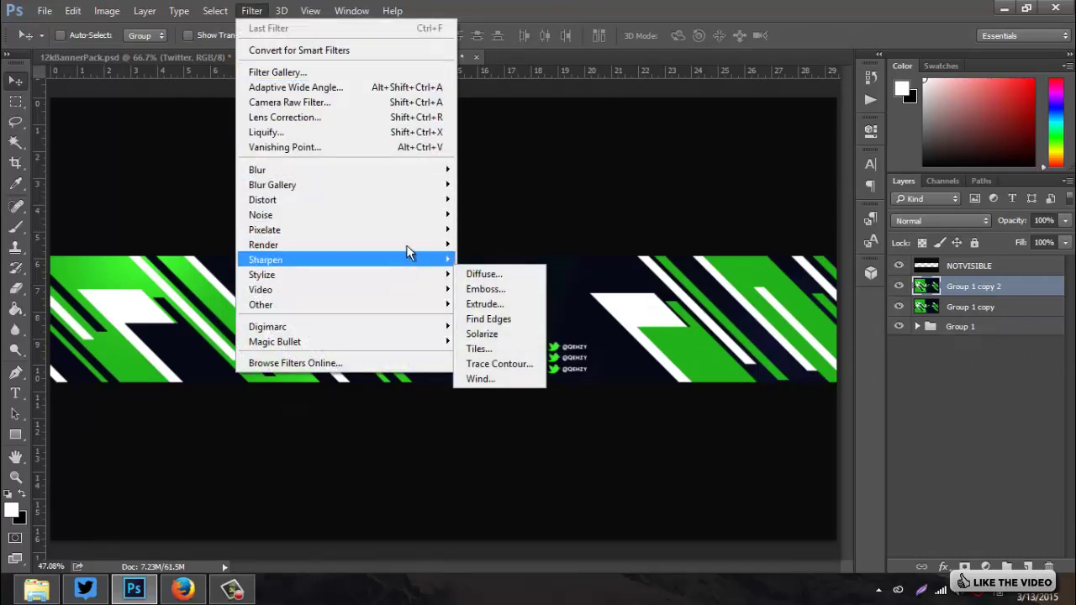
mouse_move(420, 233)
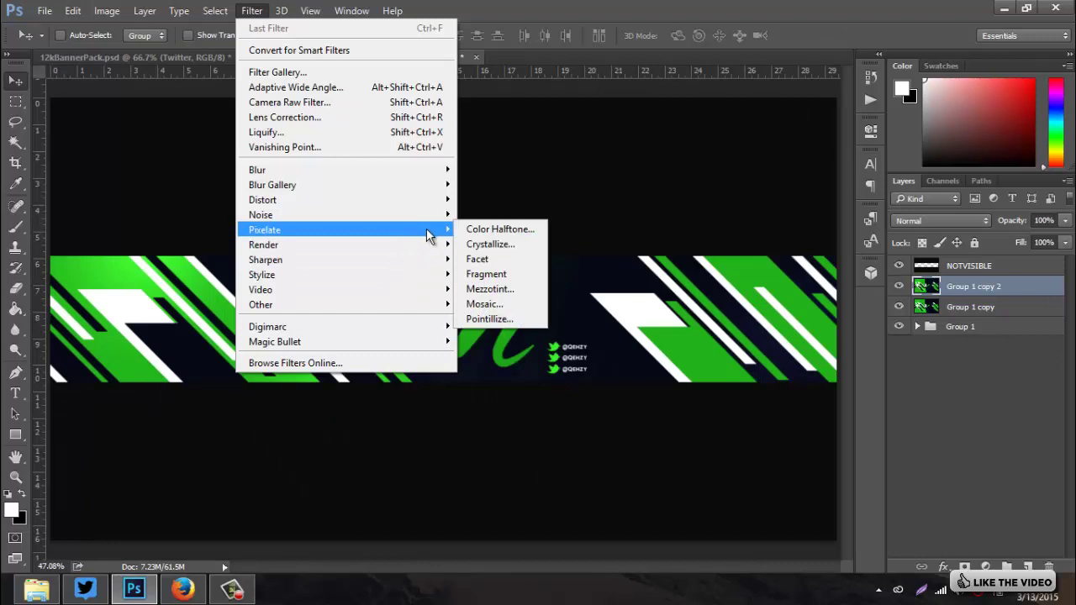
left_click(495, 292)
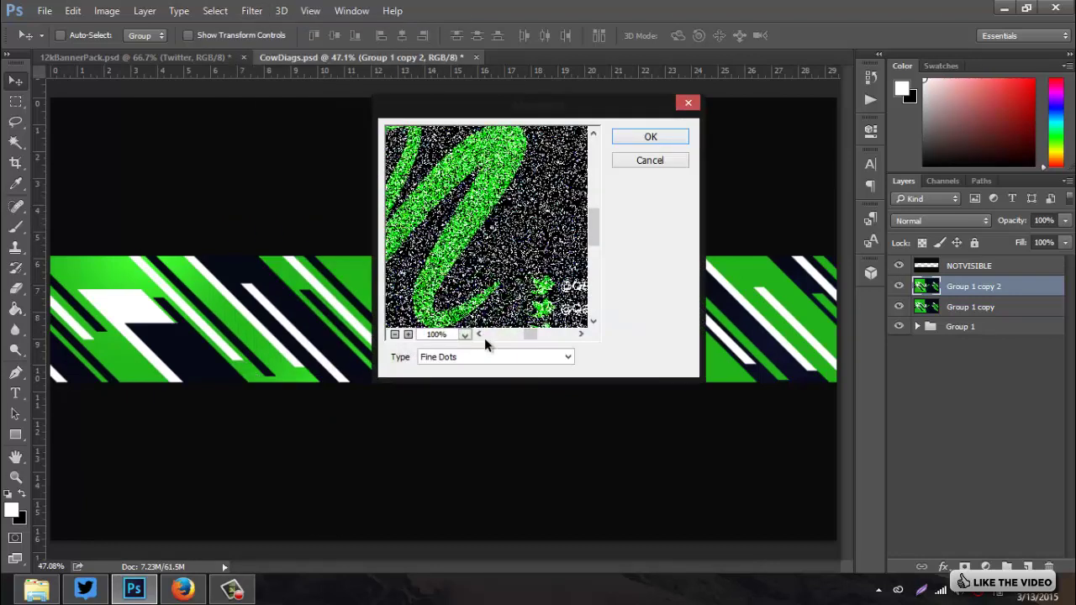
left_click(572, 358)
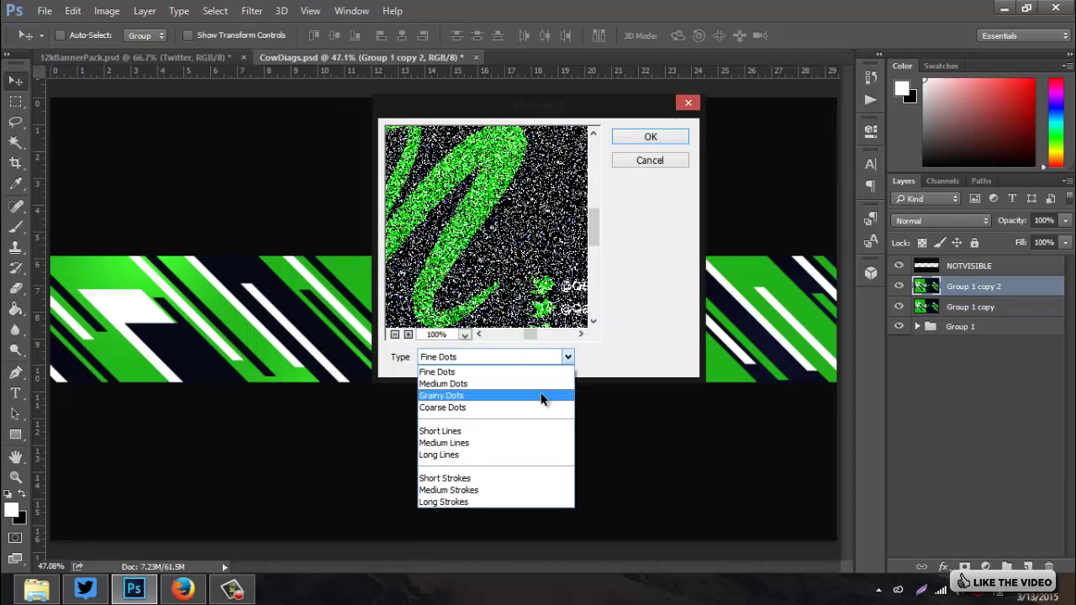
left_click(454, 455)
left_click(560, 360)
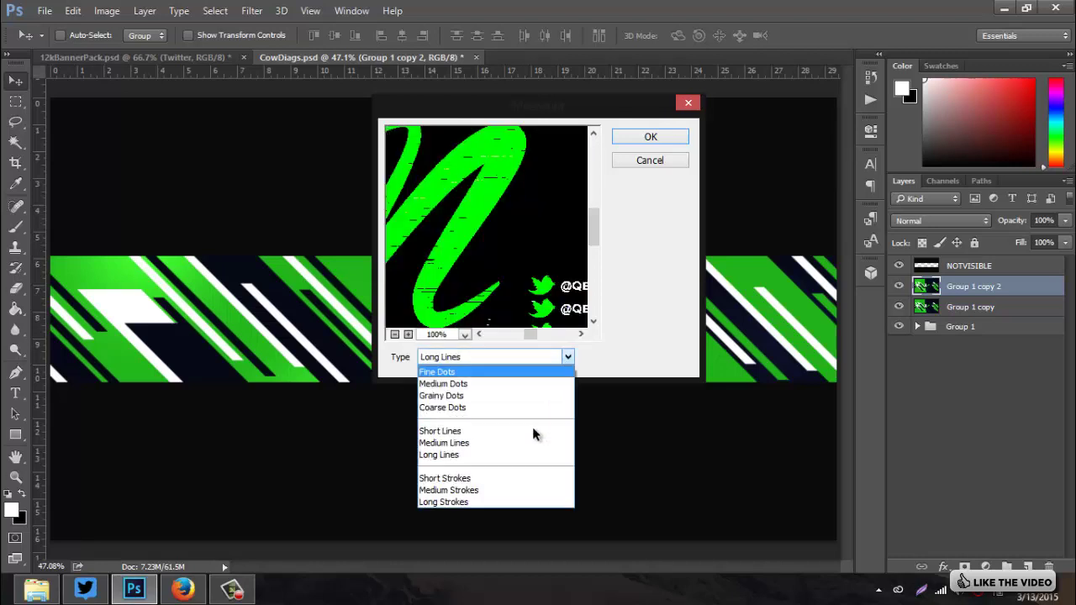
left_click(496, 501)
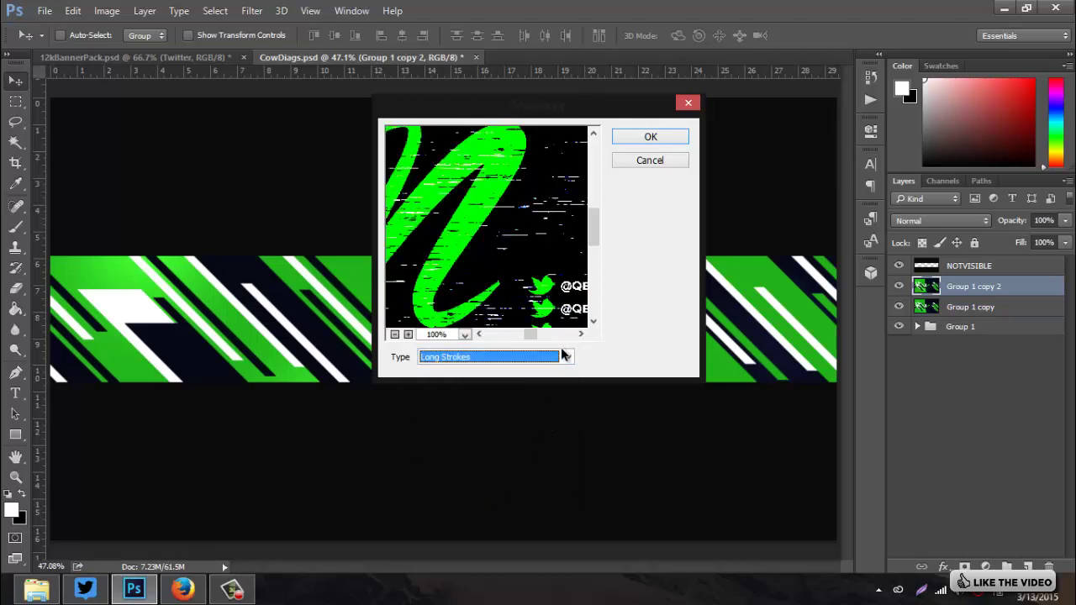
left_click(652, 137)
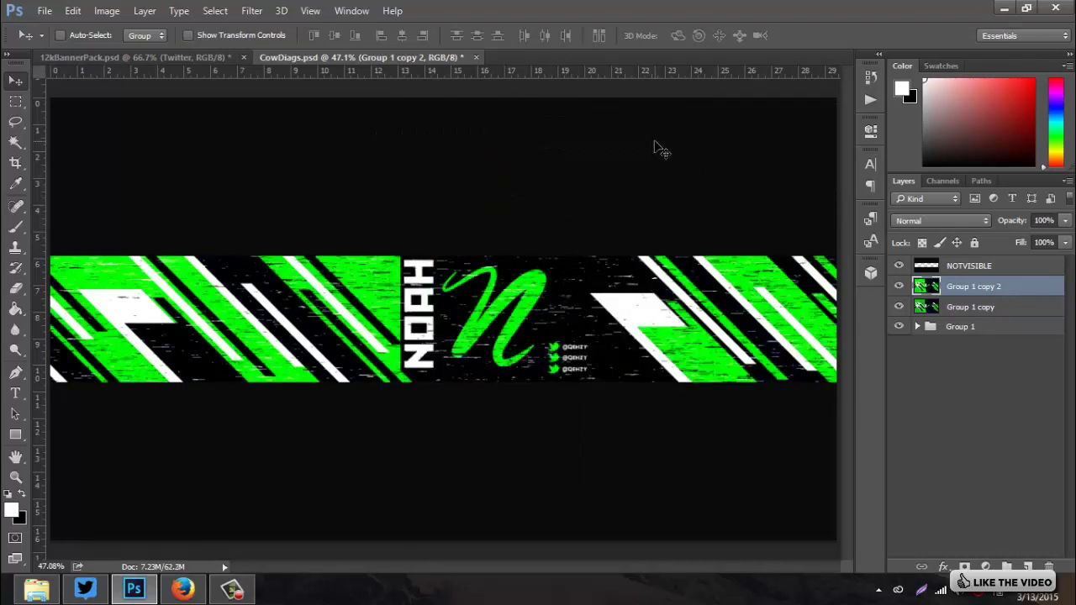
Blend the Group 1 copy 2 layer with Color Dodge at 28% opacity and merge it down into Group 1 copy
left_click(947, 222)
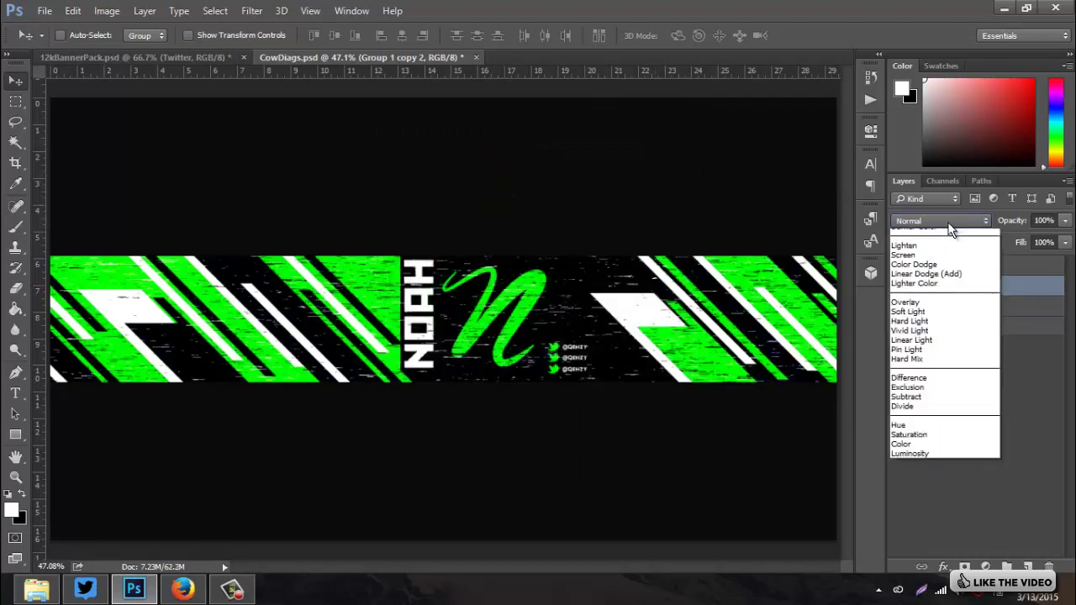
left_click(922, 338)
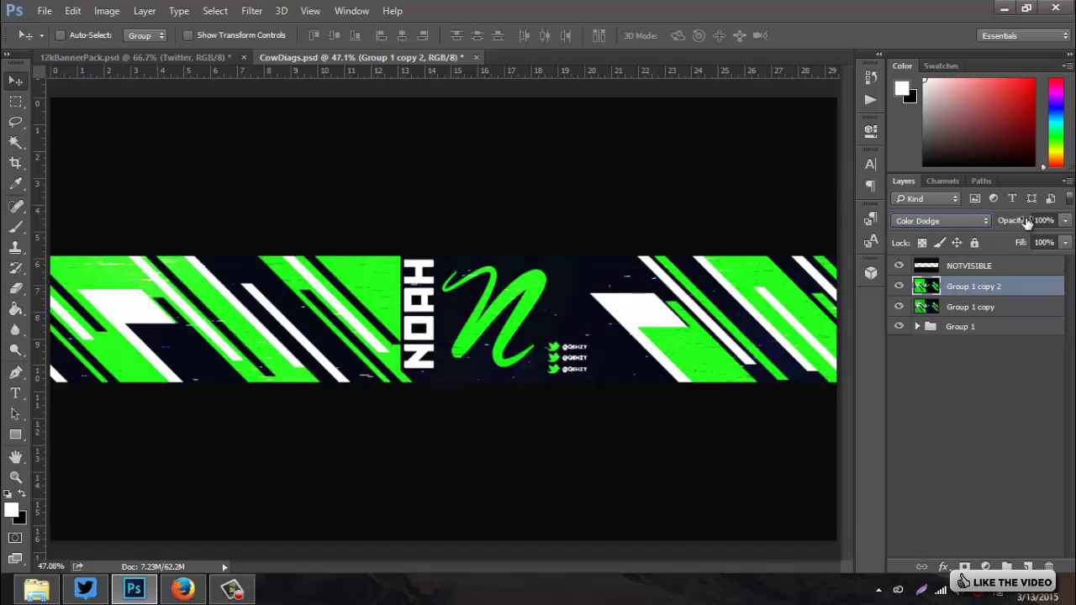
left_click_drag(1017, 223, 958, 241)
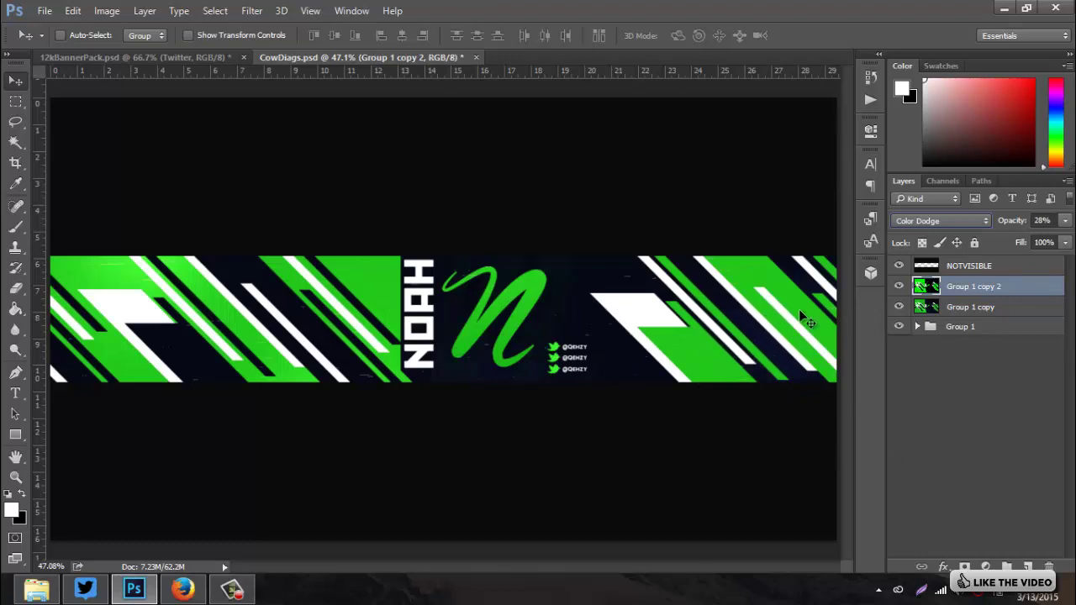
right_click(1031, 292)
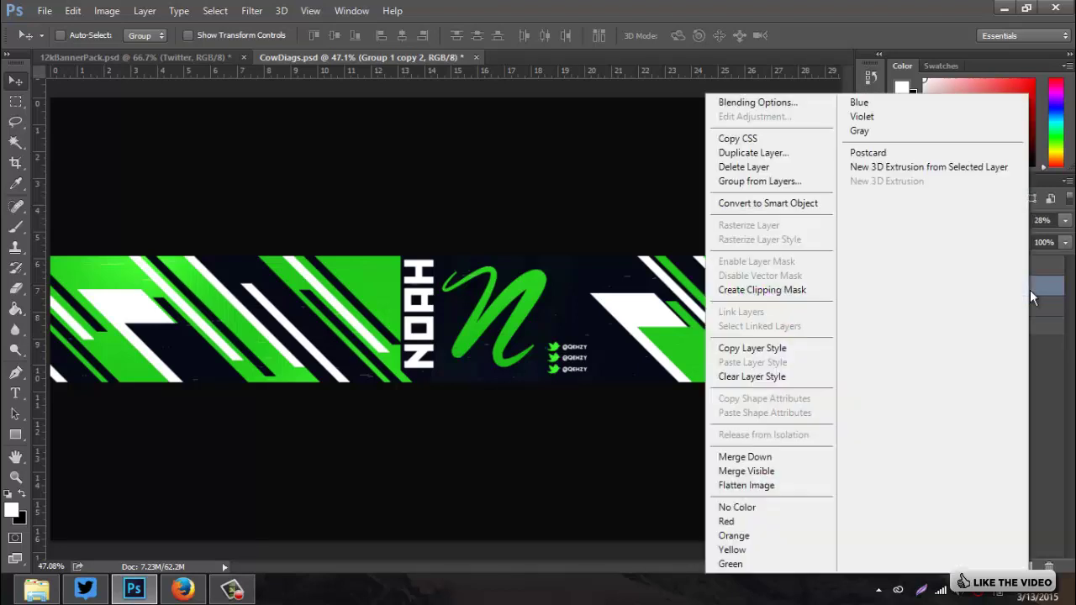
left_click(780, 455)
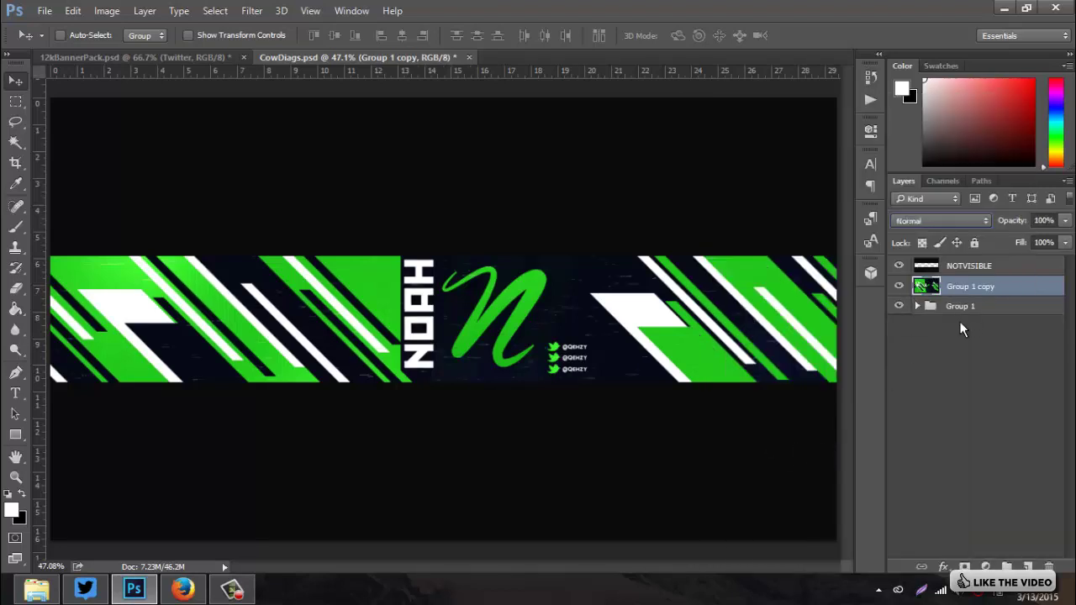
Undo the last merge, lower the Group 1 copy 2 layer's opacity, and merge it down into Group 1 copy again
key("ctrl+z")
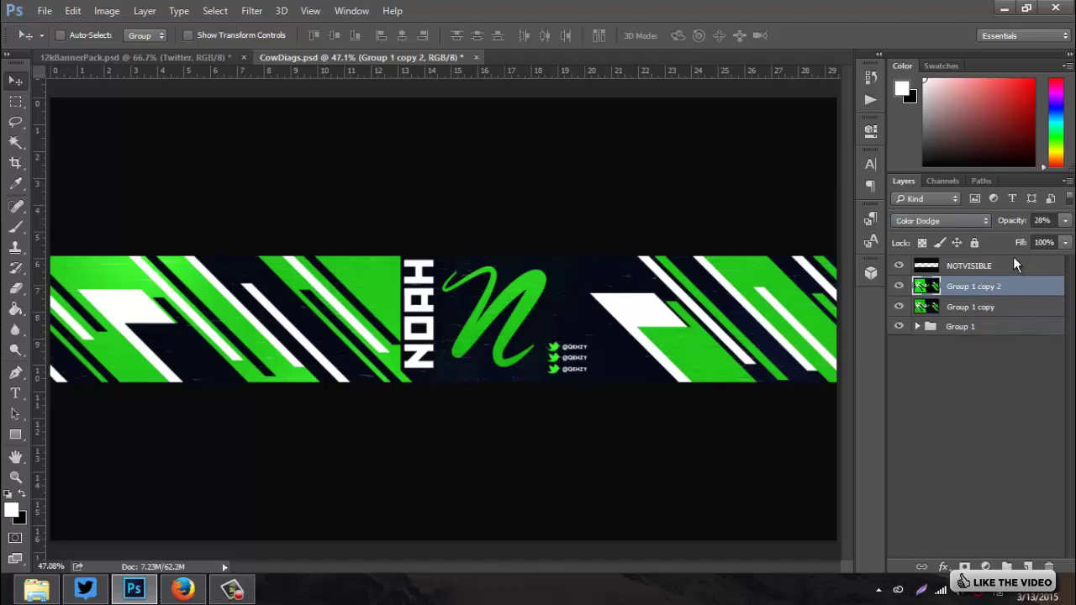
left_click(1005, 221)
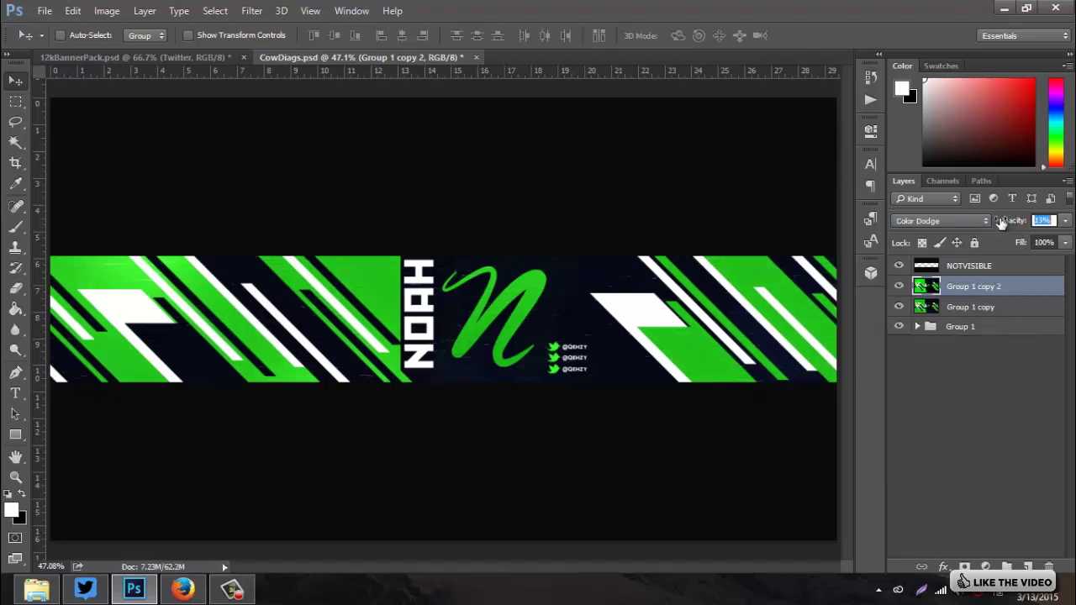
right_click(1000, 286)
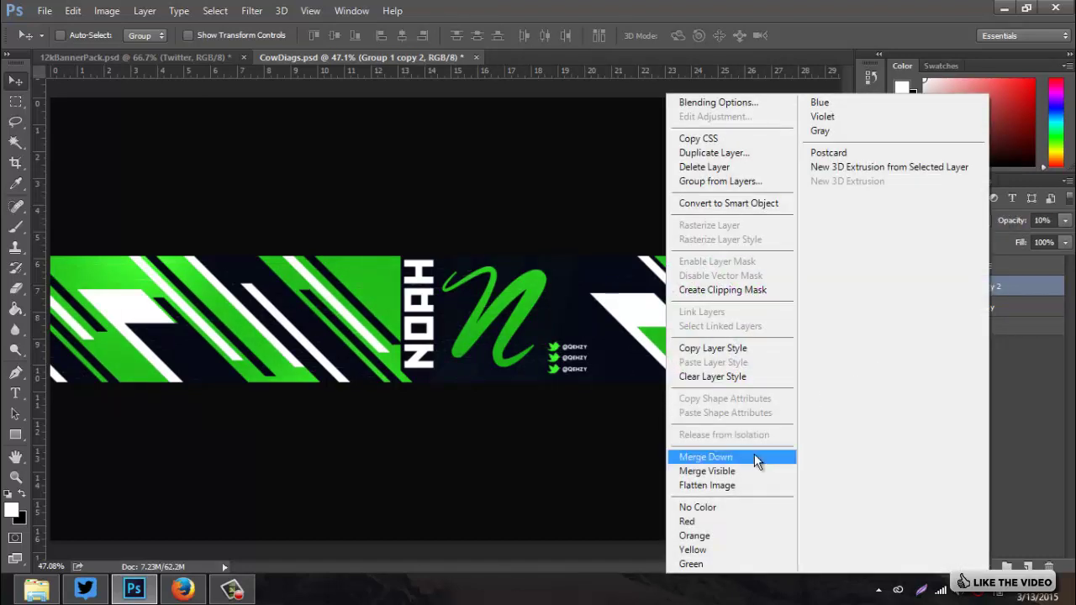
left_click(757, 451)
key("ctrl+z")
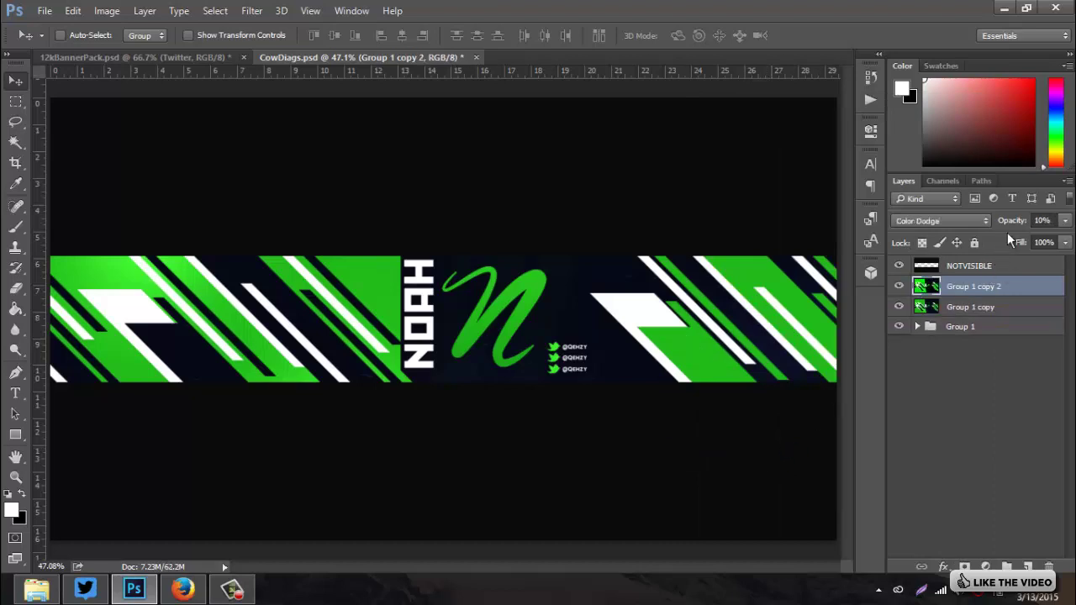
left_click(1015, 221)
right_click(986, 286)
left_click(760, 455)
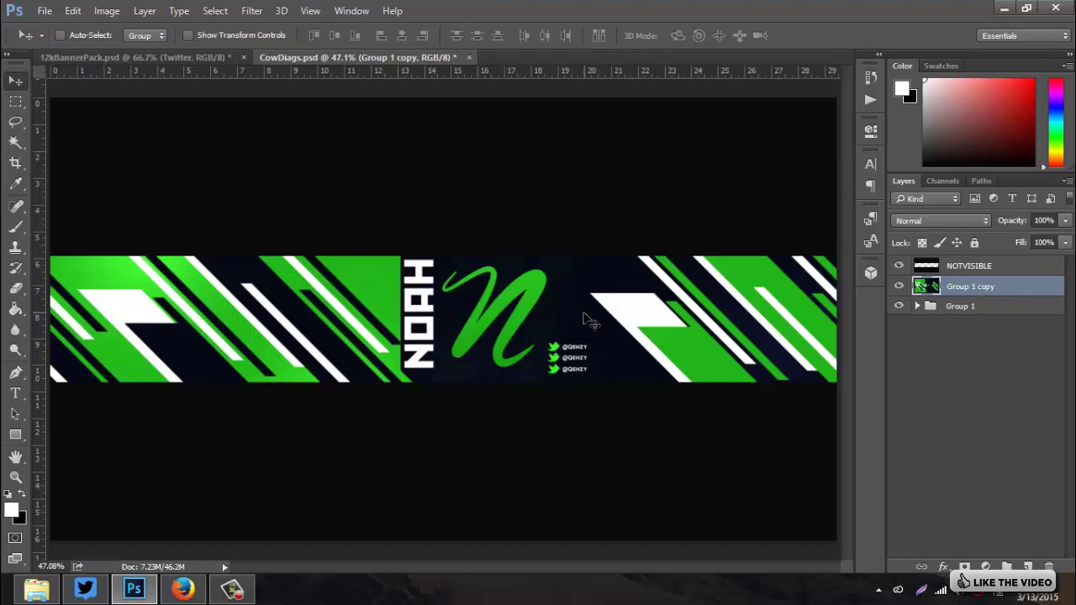
key("ctrl+u")
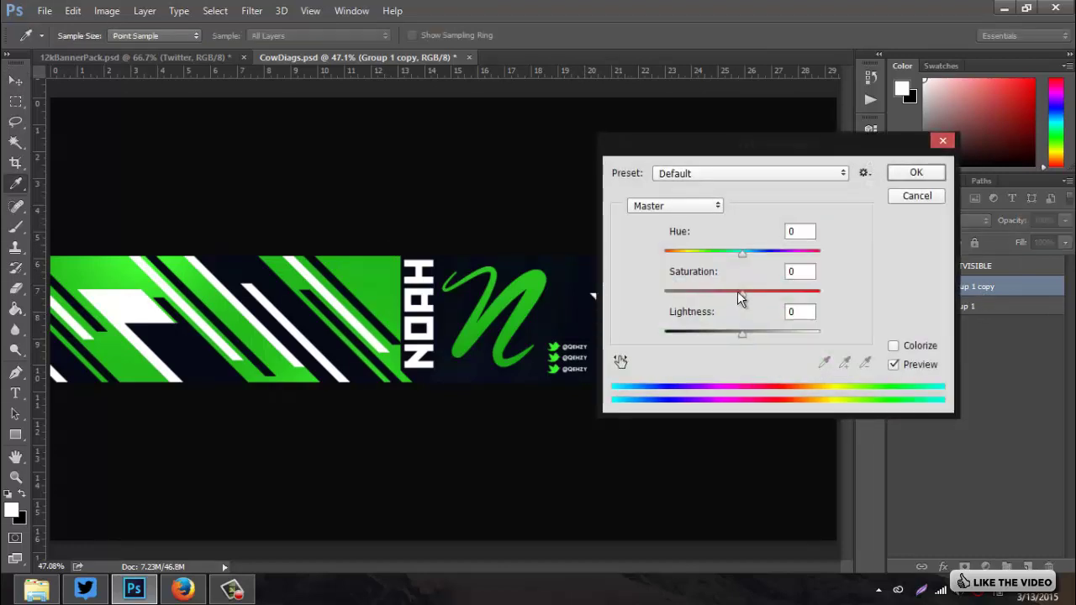
mouse_move(737, 291)
left_mouse_down()
mouse_move(714, 296)
mouse_move(774, 292)
mouse_move(747, 294)
left_mouse_up()
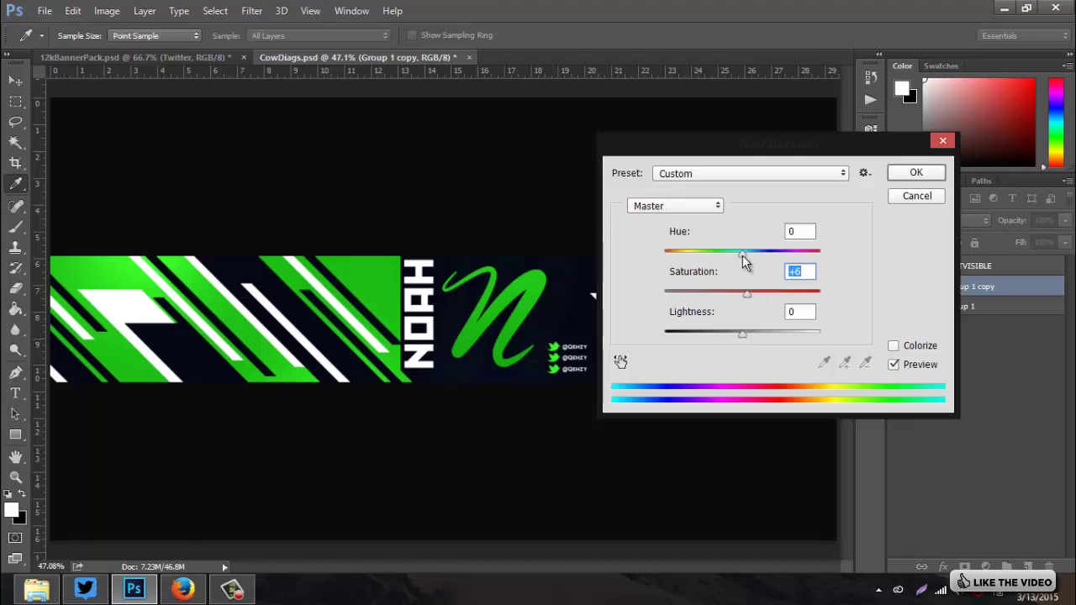
mouse_move(743, 254)
left_mouse_down()
mouse_move(665, 258)
mouse_move(799, 253)
mouse_move(744, 255)
left_mouse_up()
left_click(917, 195)
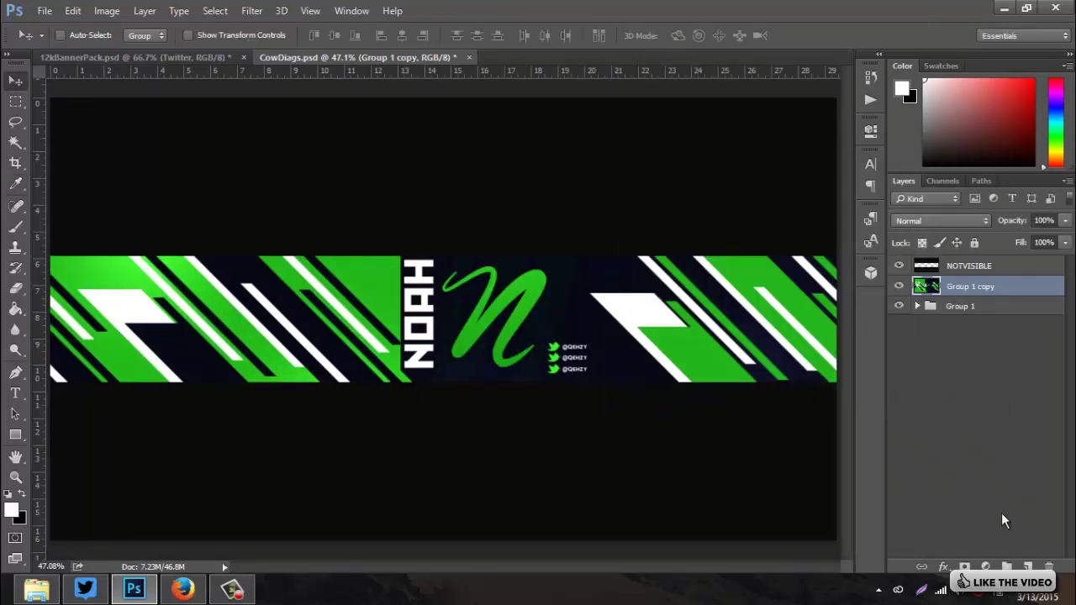
Add a new layer above Group 1 copy, filled with red ff0000 and blended with the Hue mode
left_click(1026, 567)
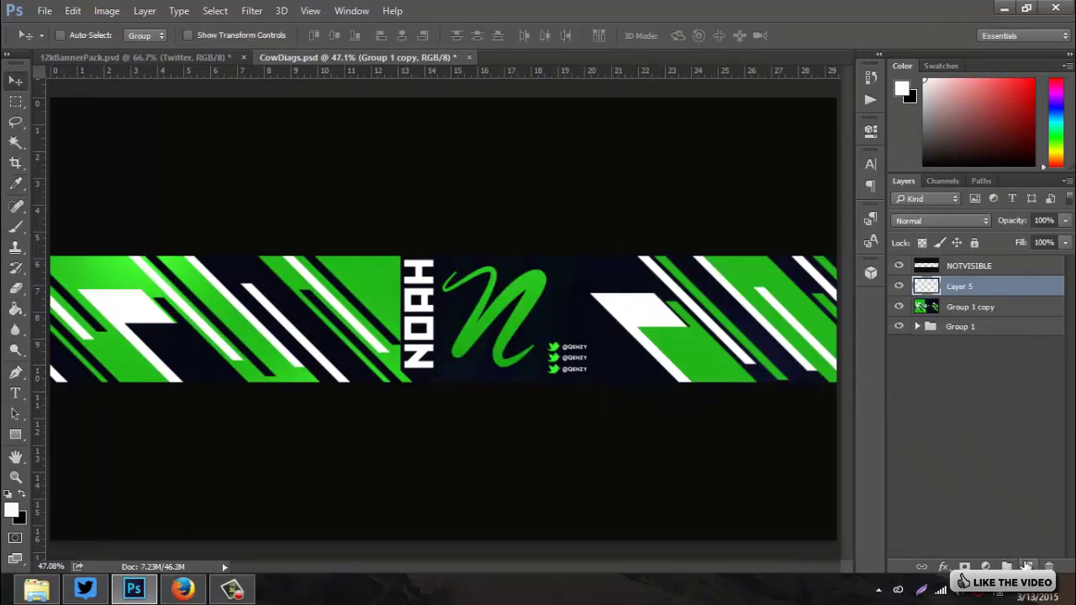
left_click(13, 309)
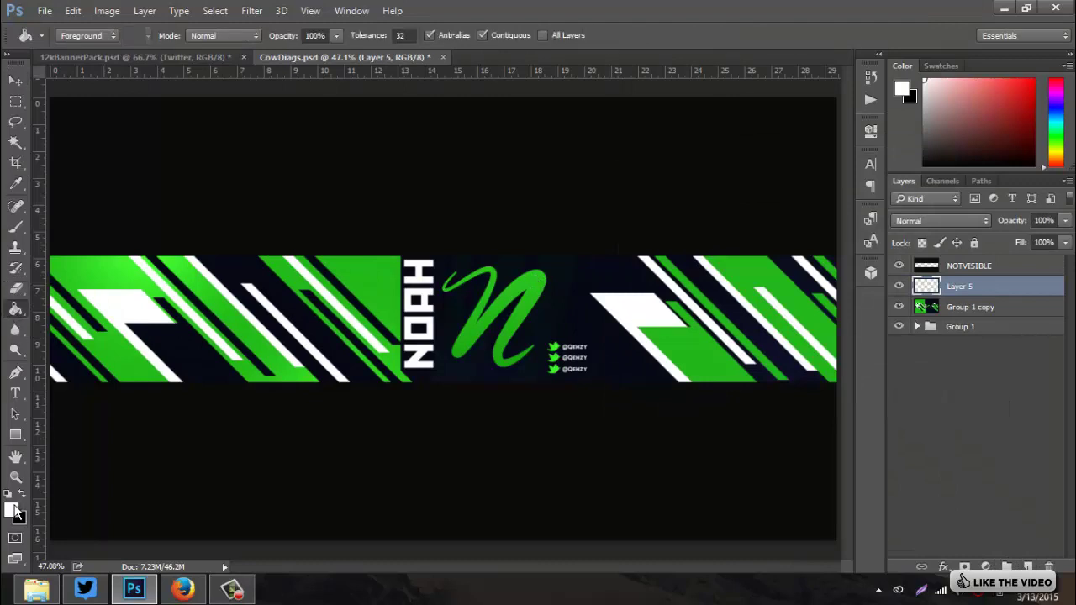
left_click(14, 510)
left_click_drag(352, 366, 378, 290)
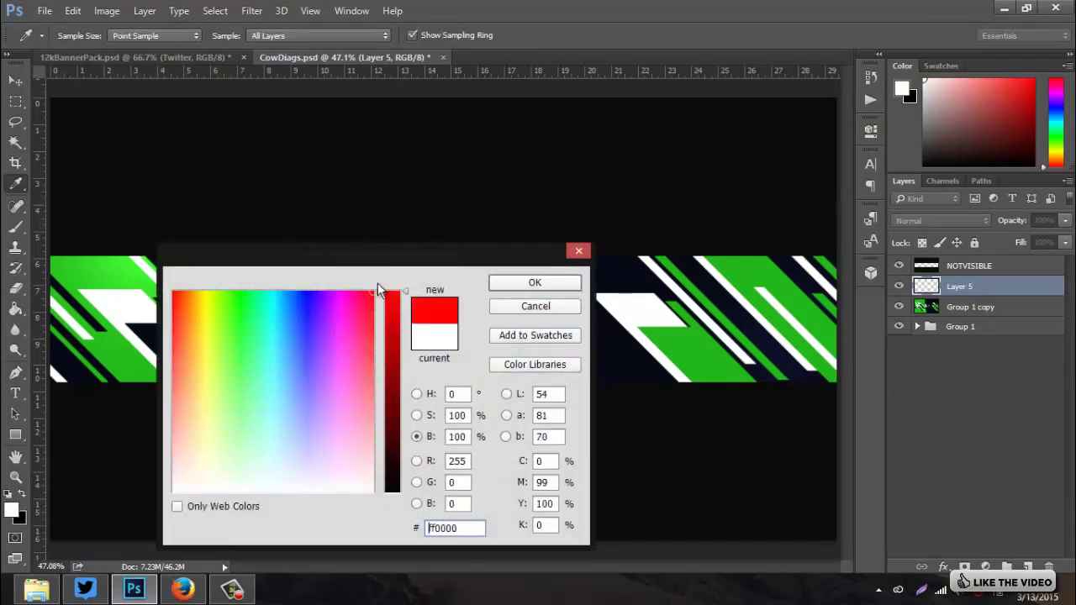
left_click(537, 283)
left_click(757, 316)
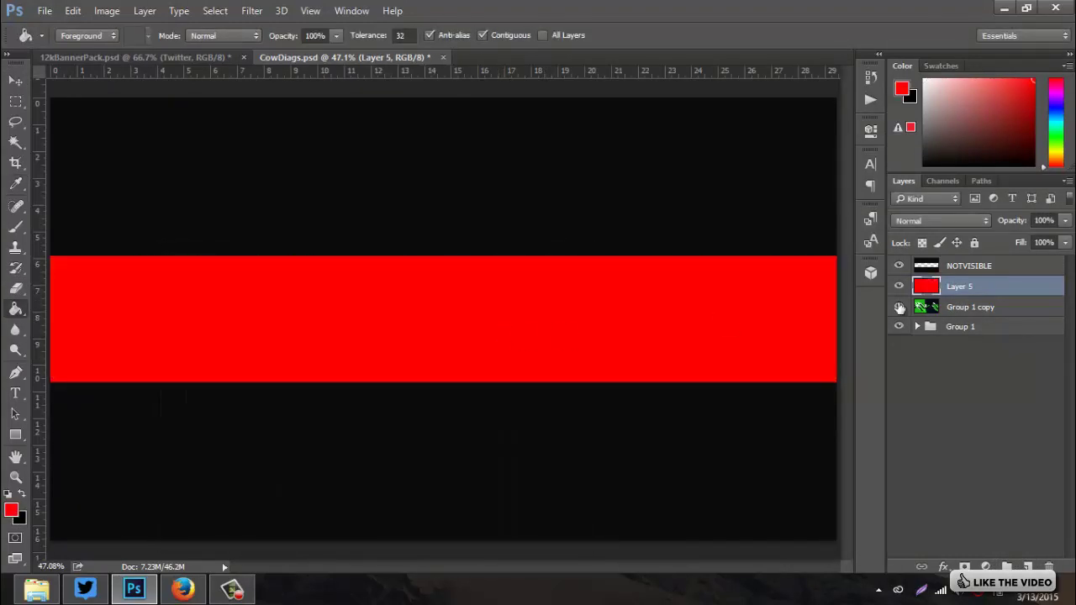
left_click(961, 224)
left_click(916, 499)
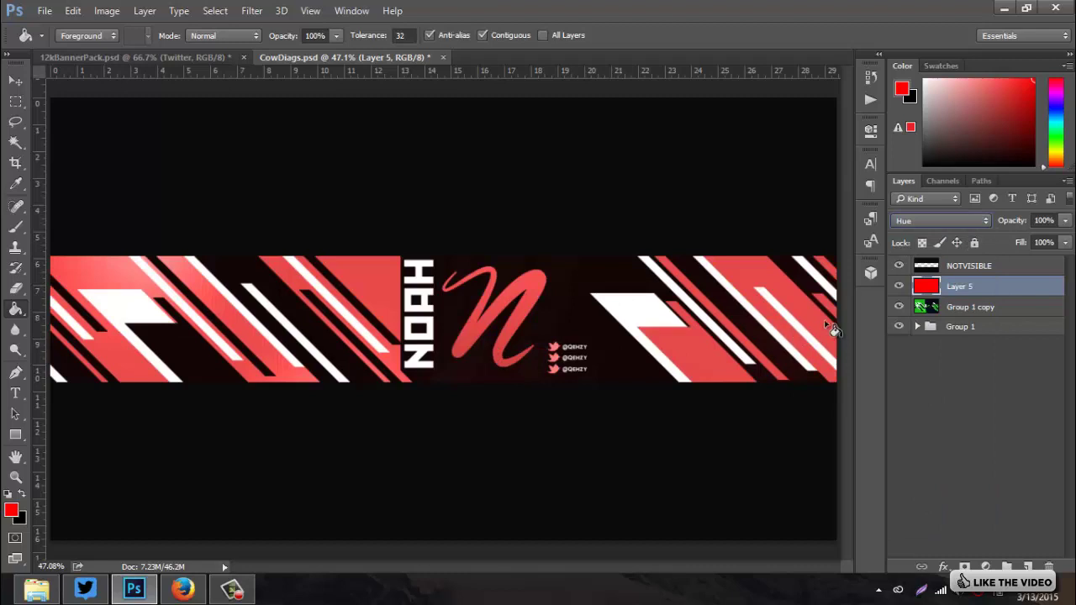
Shift the red layer's hue to -180 with Hue/Saturation and delete that layer
key("ctrl+u")
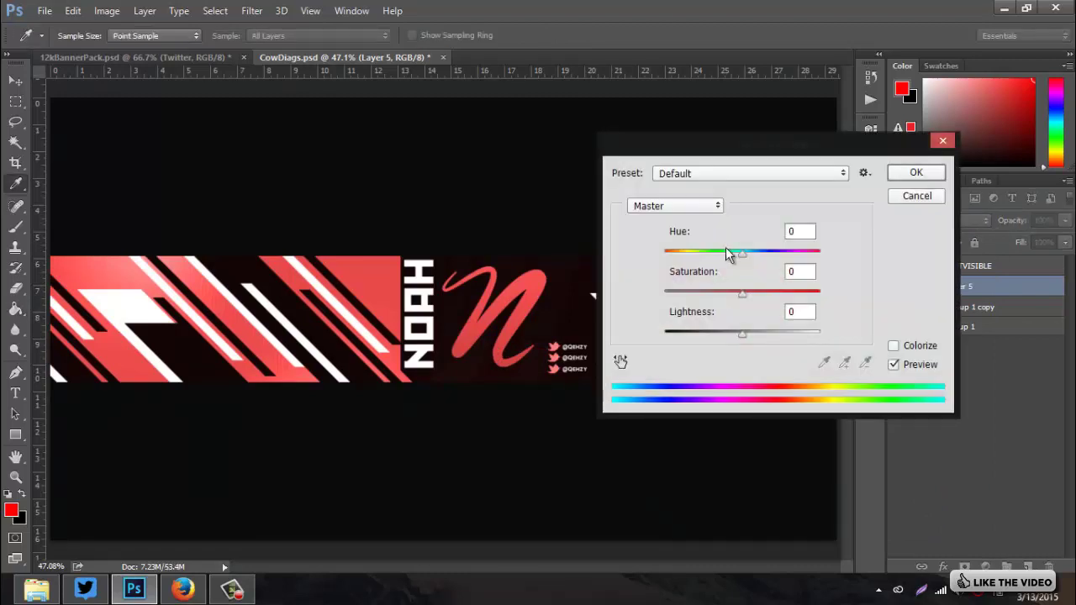
left_click_drag(728, 251, 652, 258)
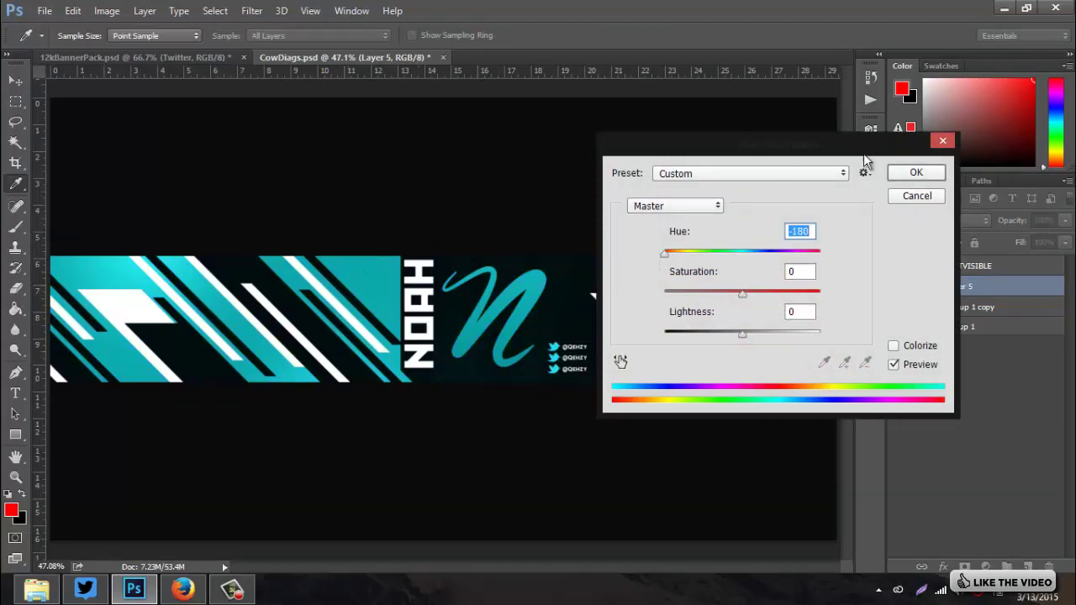
left_click(915, 173)
key("g")
left_click(483, 323)
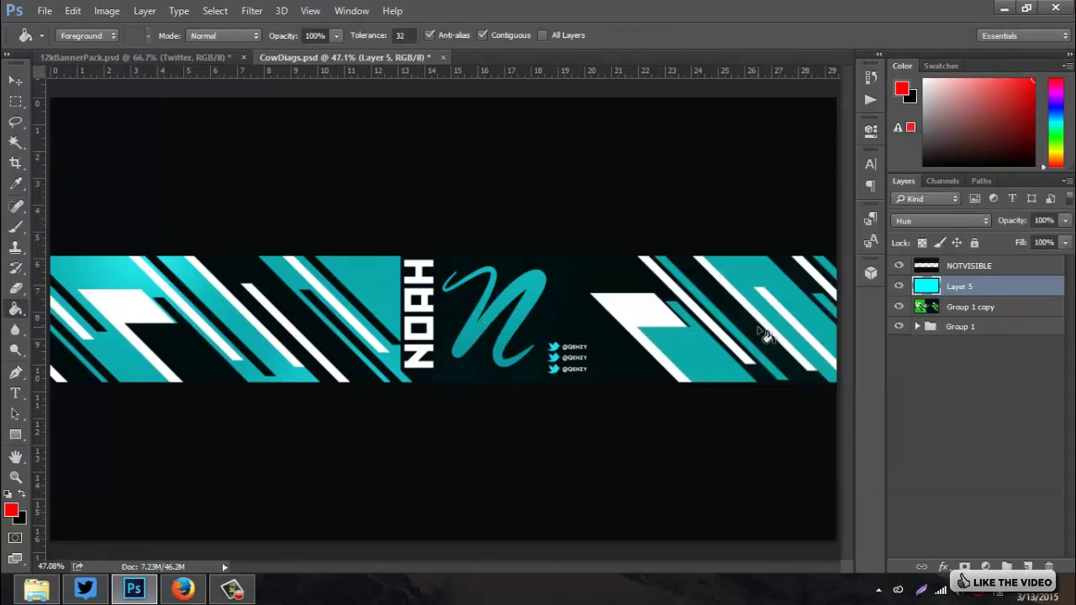
key("Delete")
left_click(16, 80)
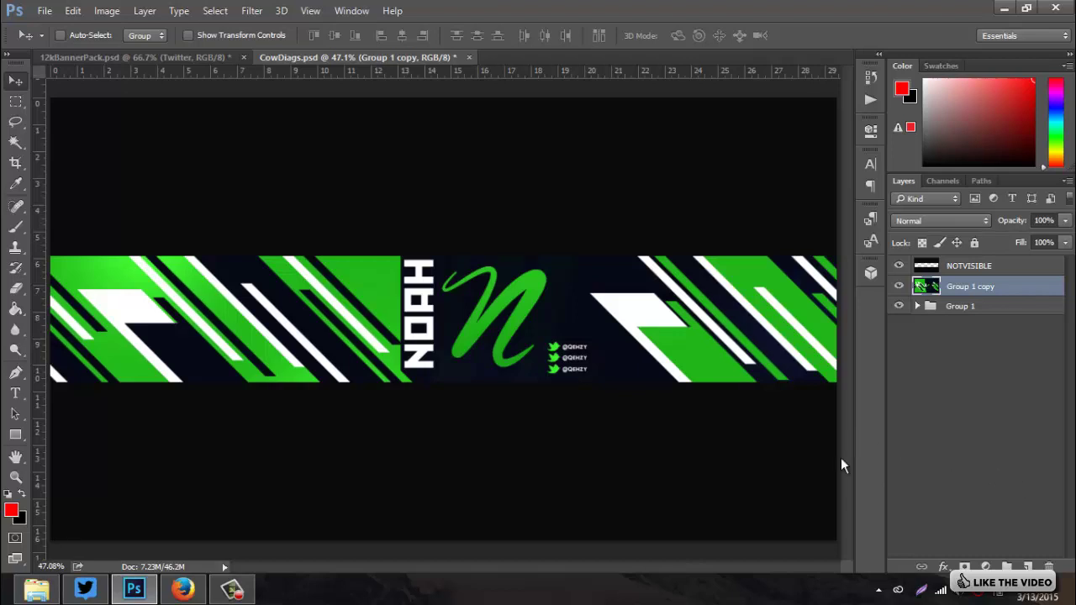
Add a new layer above Group 1 copy and draw a closed Pen path enclosing the area above a curve rising from the banner's lower-left to upper-right corner
key("ctrl+minus")
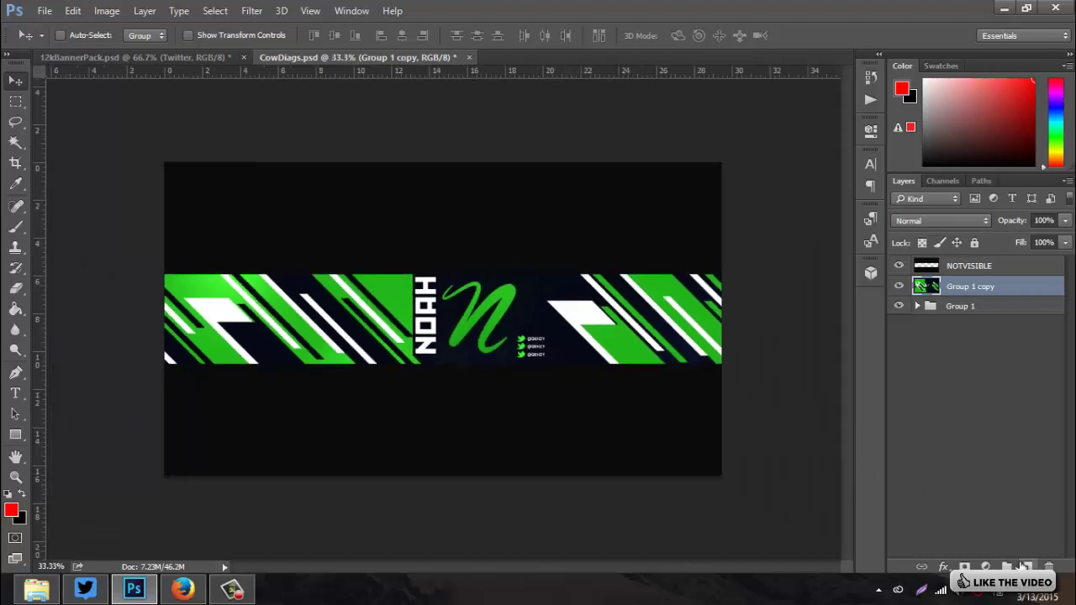
left_click(1026, 566)
left_click(15, 372)
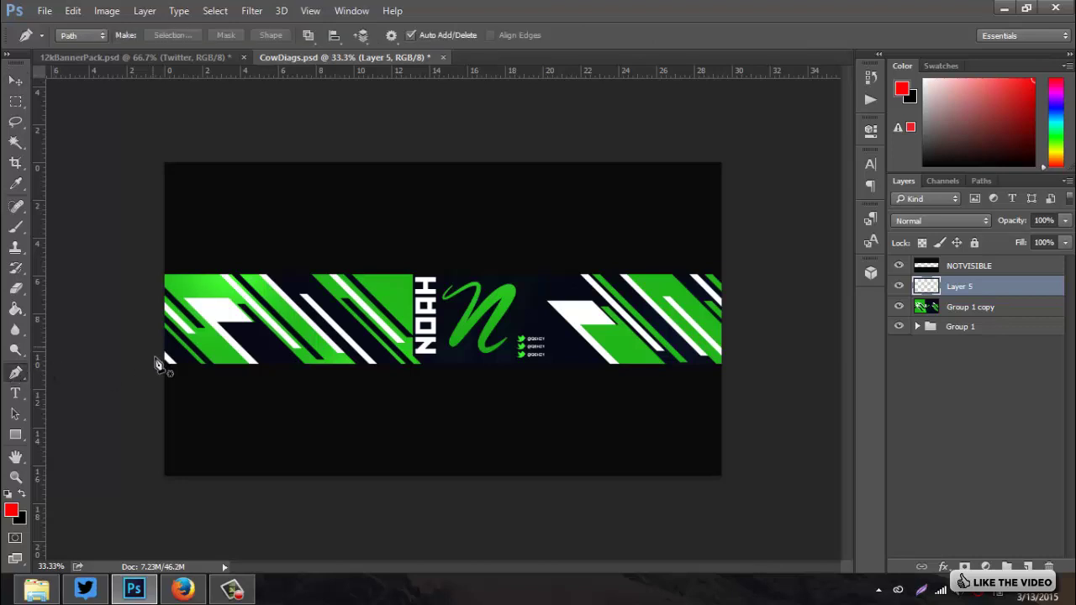
left_click(155, 360)
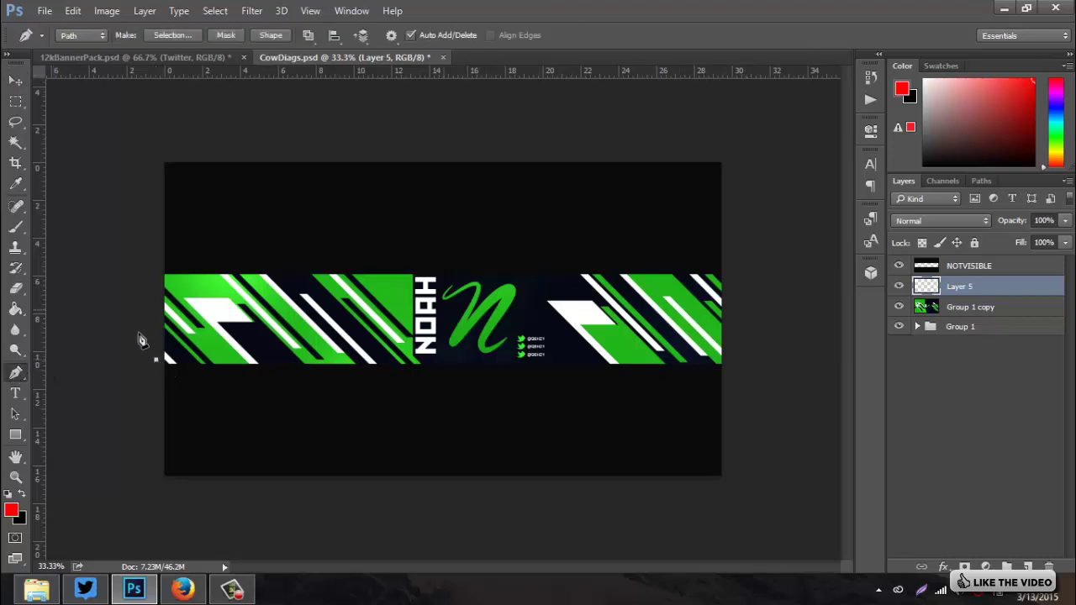
left_click_drag(748, 277, 959, 282)
left_click_drag(774, 147, 358, 101)
left_click(113, 145)
left_click(155, 359)
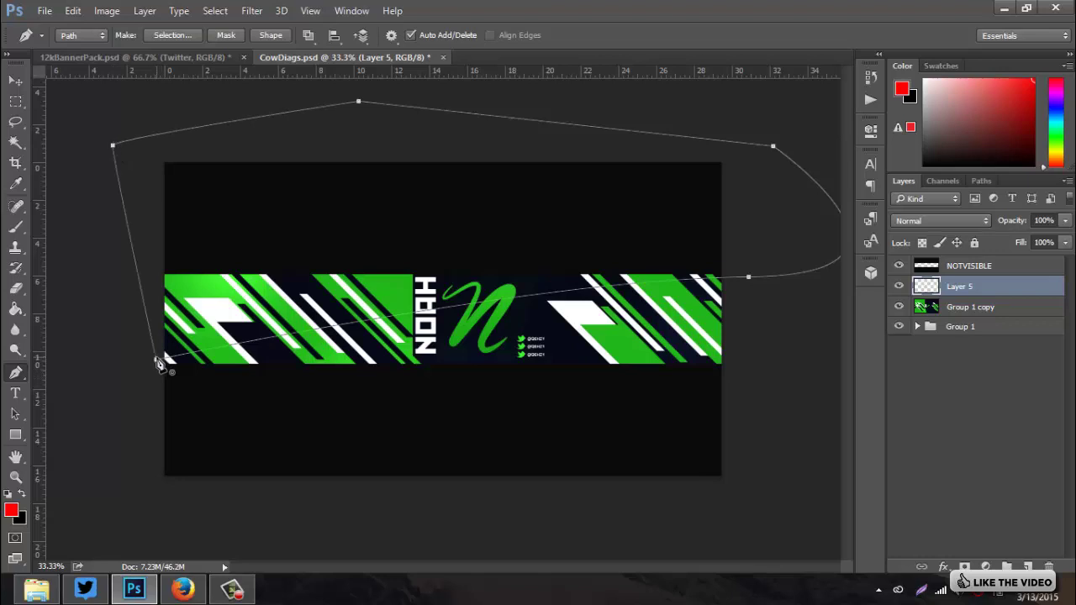
Convert the closed path to a selection, fill it with white on Layer 5, and deselect
right_click(334, 290)
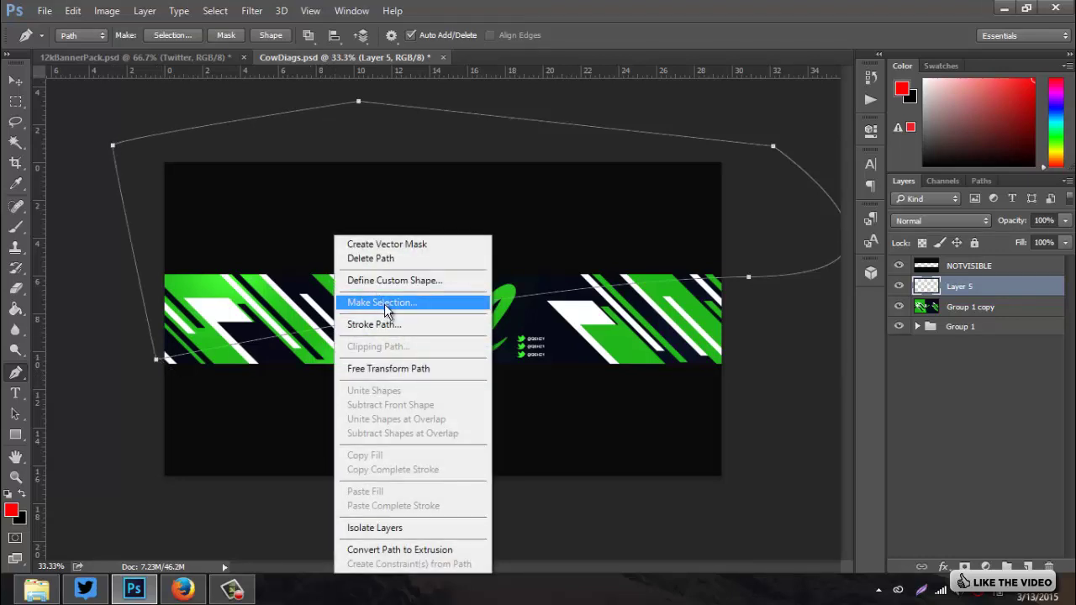
left_click(384, 303)
left_click(637, 163)
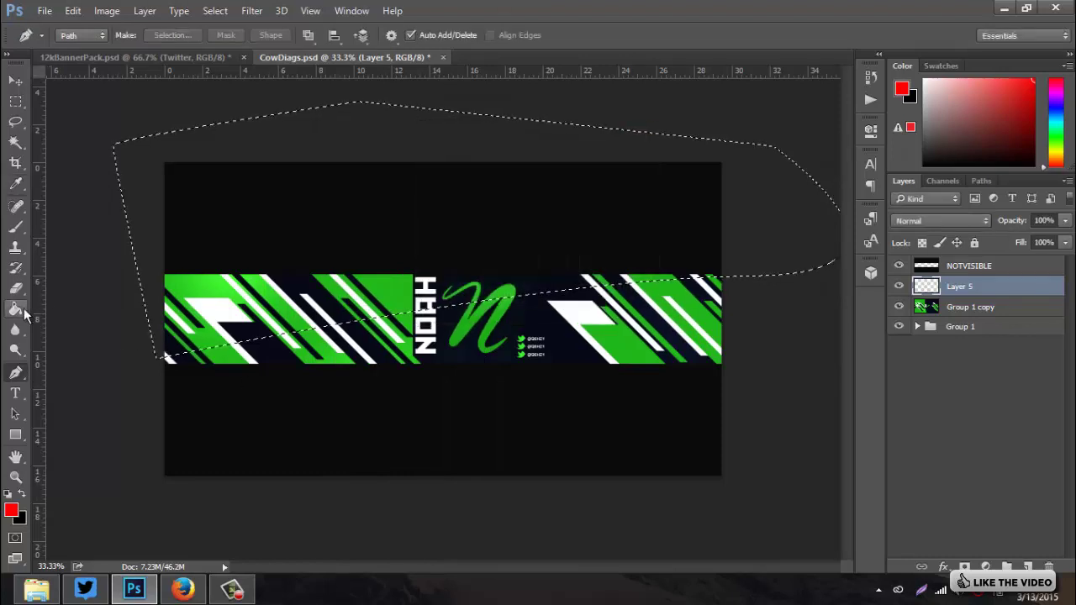
left_click(23, 311)
left_click(9, 495)
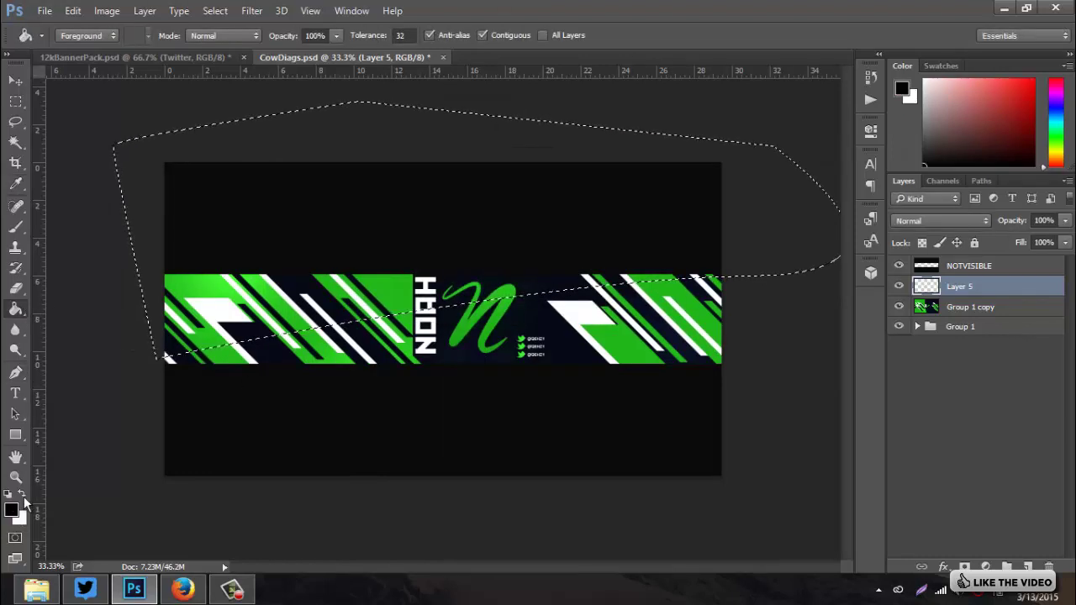
left_click(24, 498)
left_click(320, 328)
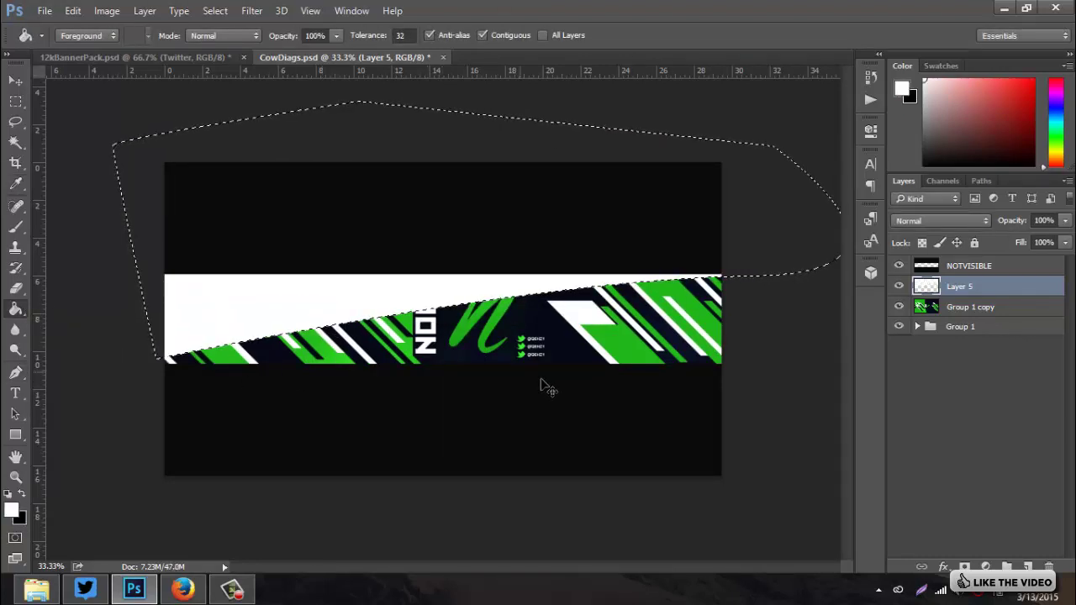
key("ctrl+d")
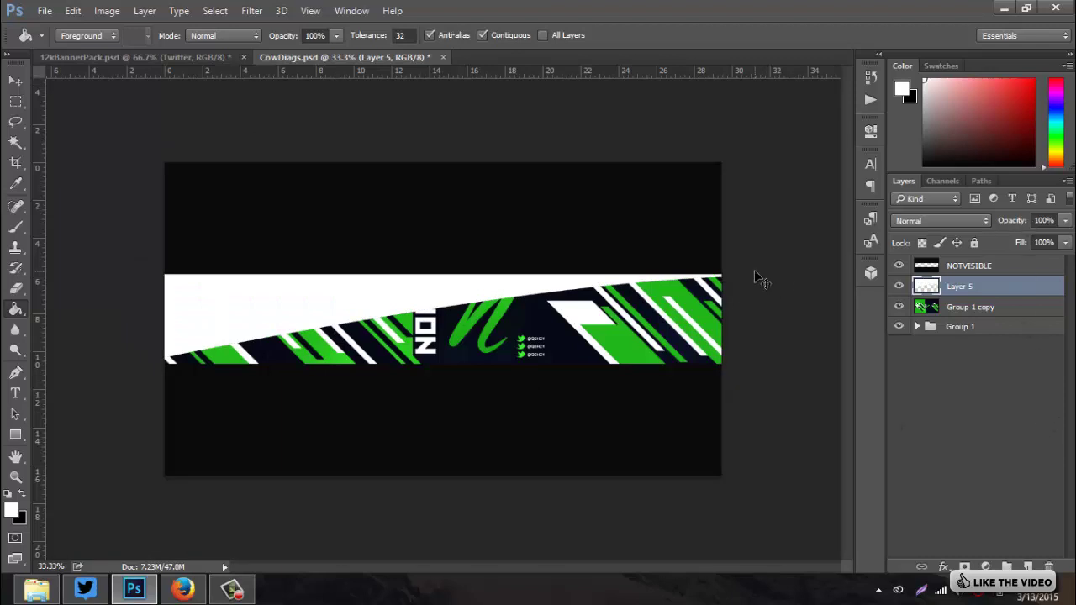
Set the white Layer 5's opacity to 10% and merge it down into Group 1 copy
key("ctrl+0")
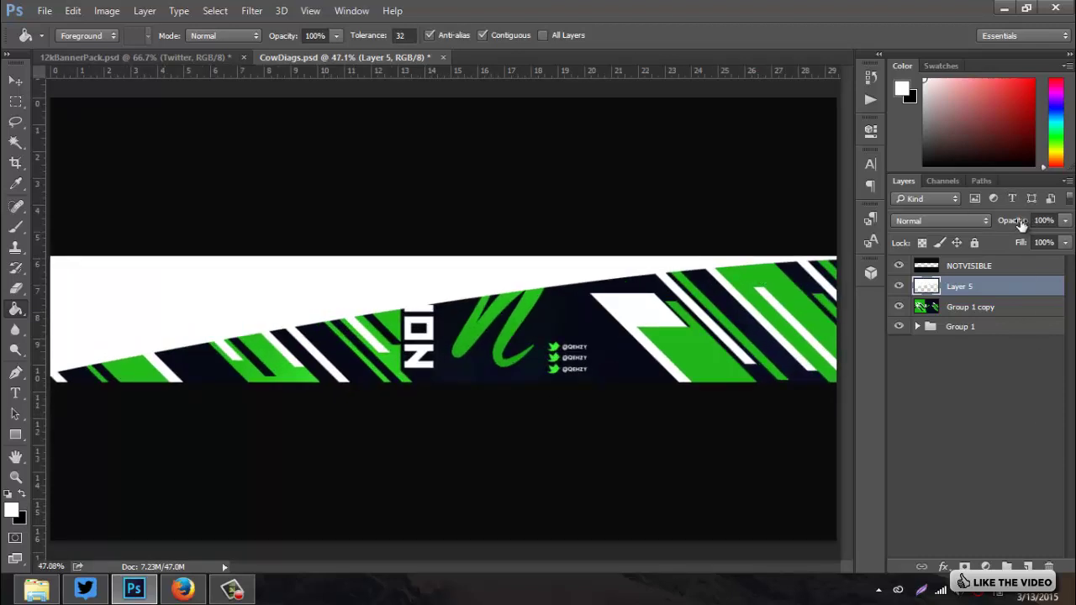
left_click_drag(1020, 225, 958, 231)
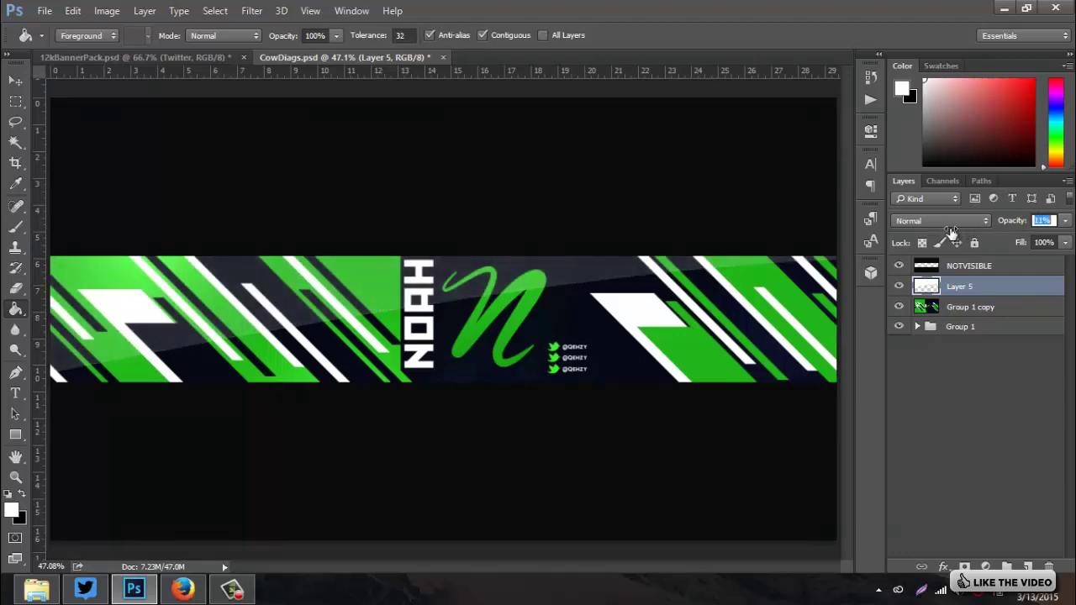
left_click(1006, 284)
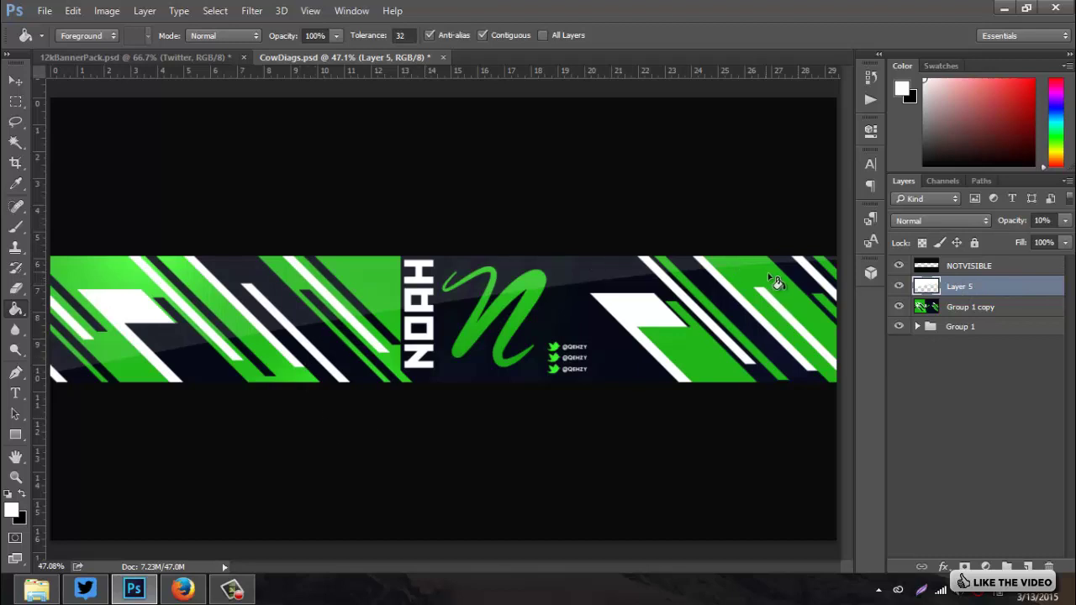
right_click(995, 291)
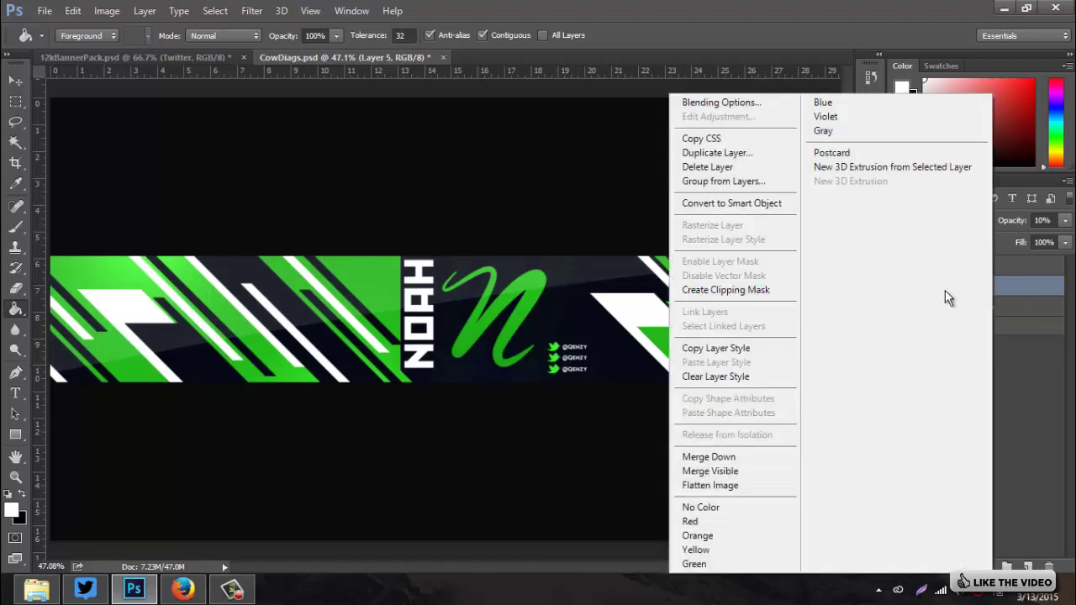
left_click(725, 451)
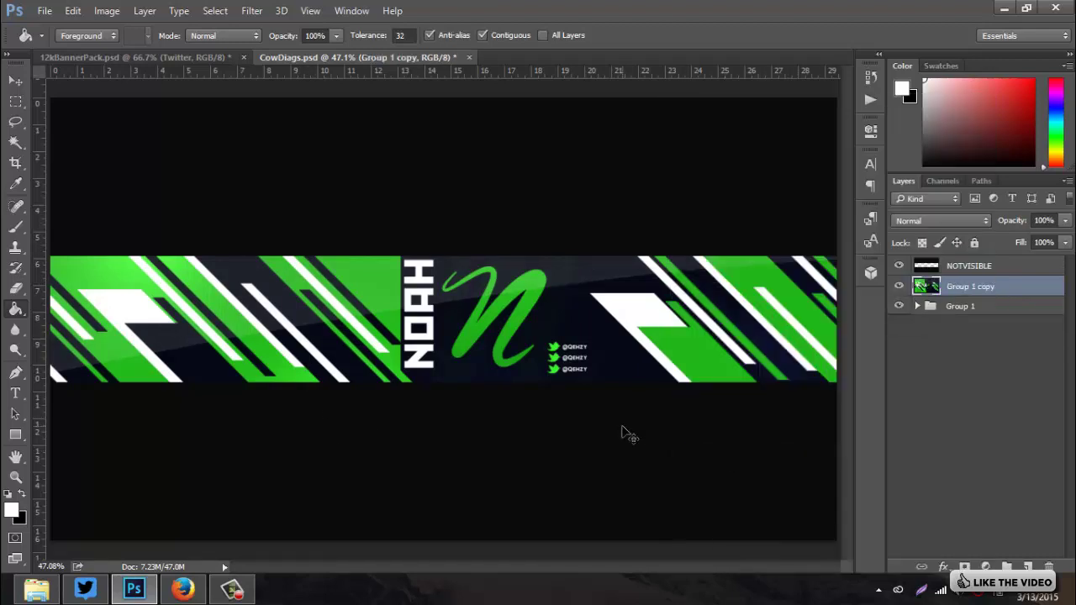
Duplicate the Group 1 copy layer and apply the Sharpen More filter to the duplicate
key("ctrl+j")
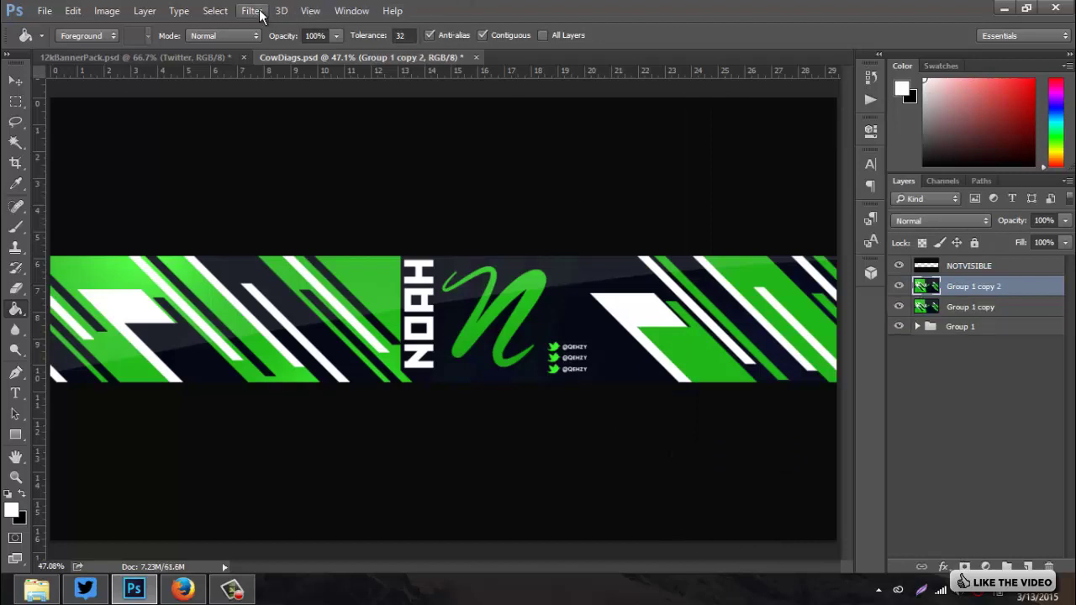
left_click(260, 12)
mouse_move(409, 267)
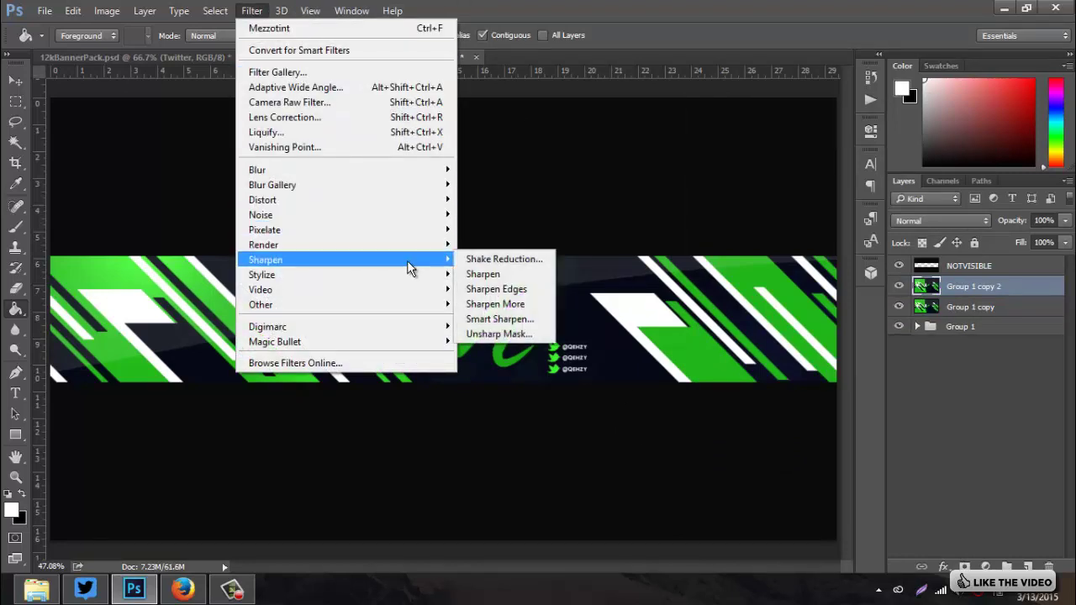
left_click(492, 303)
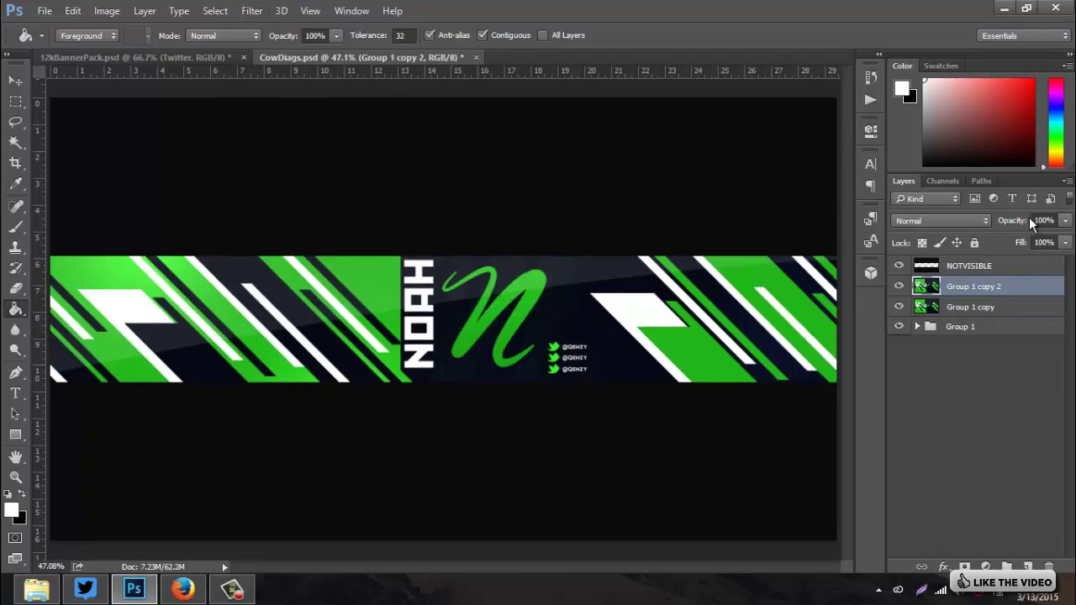
Set the sharpened Group 1 copy 2 layer's opacity to 66% and merge it down into Group 1 copy
left_click_drag(1018, 223, 995, 225)
right_click(930, 326)
left_click(721, 456)
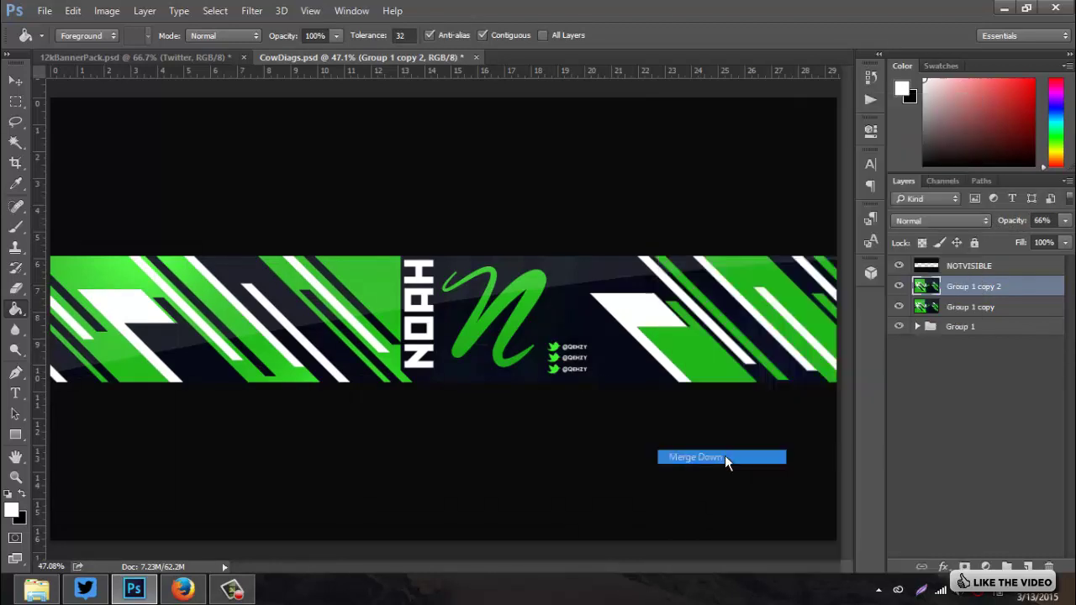
key("v")
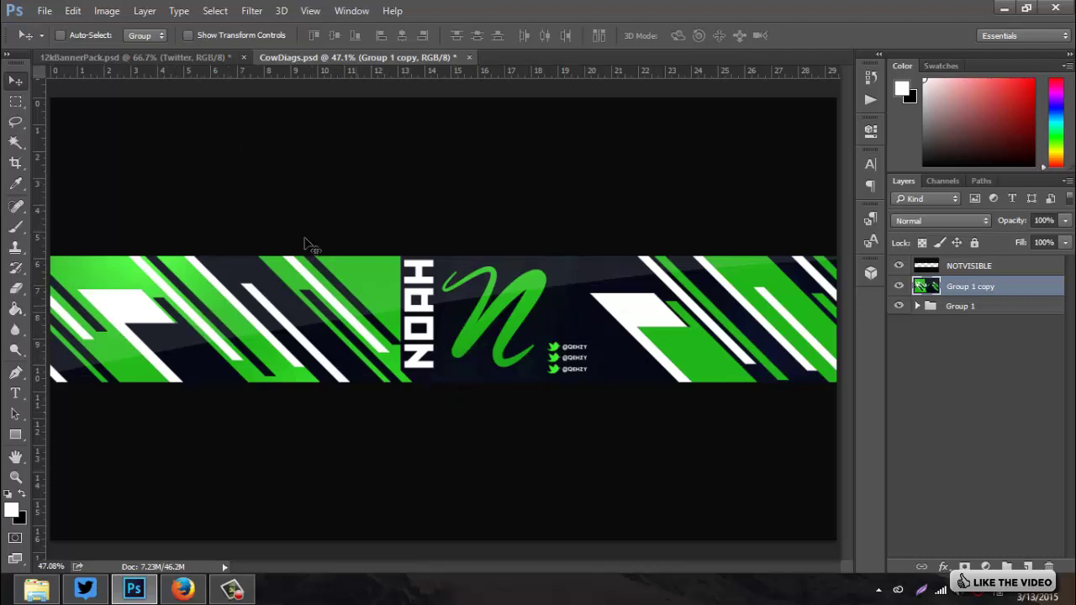
left_click(233, 592)
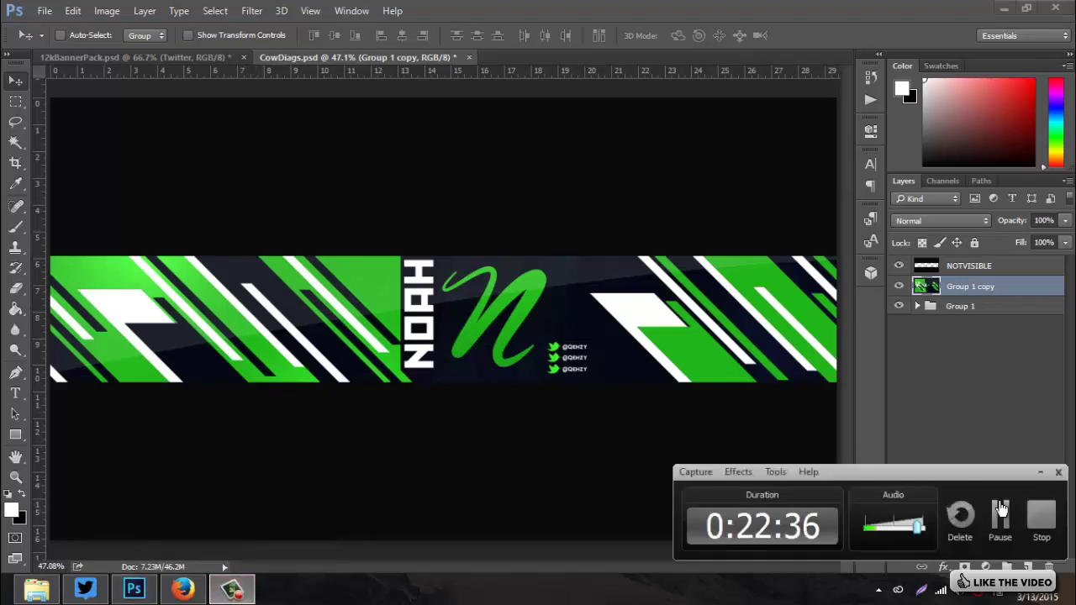